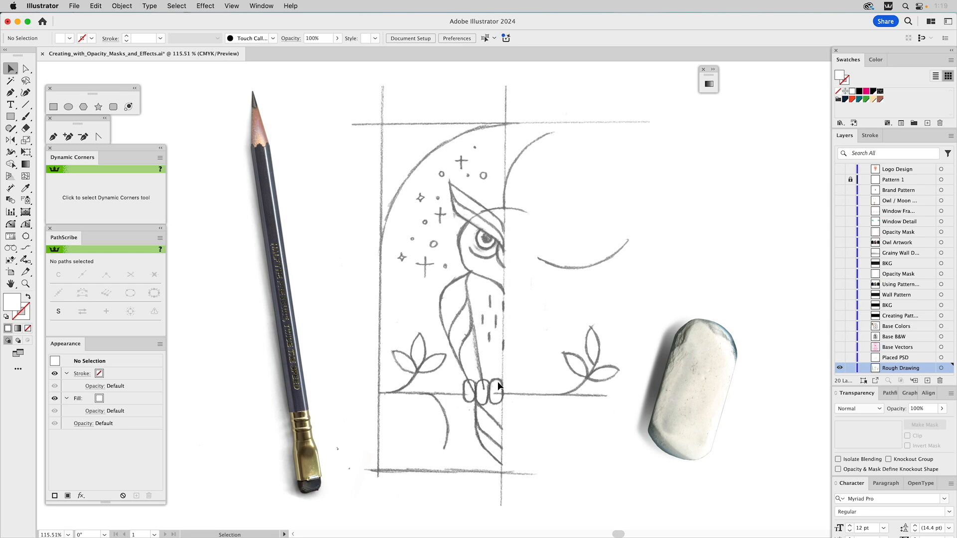
- Show the Placed PSD layer, hide the Rough Drawing layer, and make Placed PSD the active layer
left_click(840, 357)
left_click(840, 368)
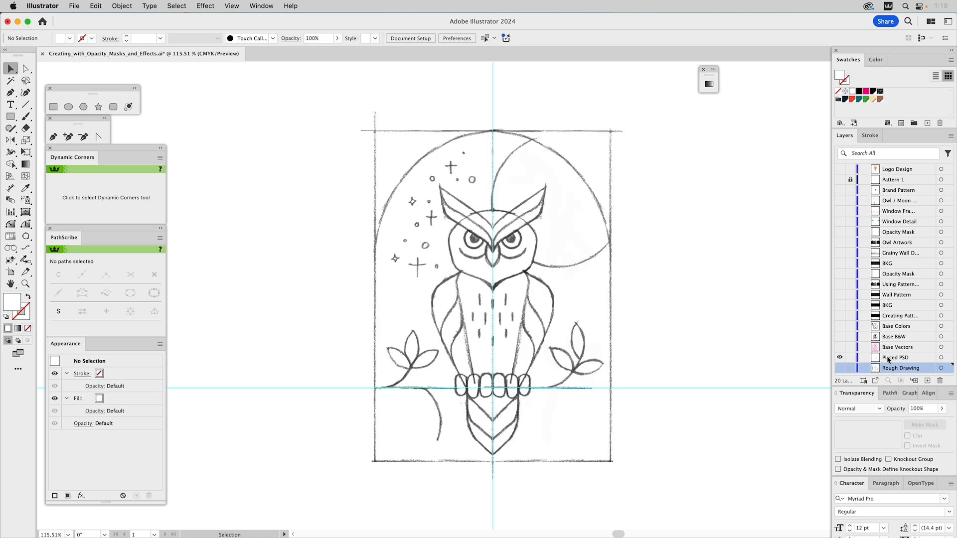
left_click(891, 360)
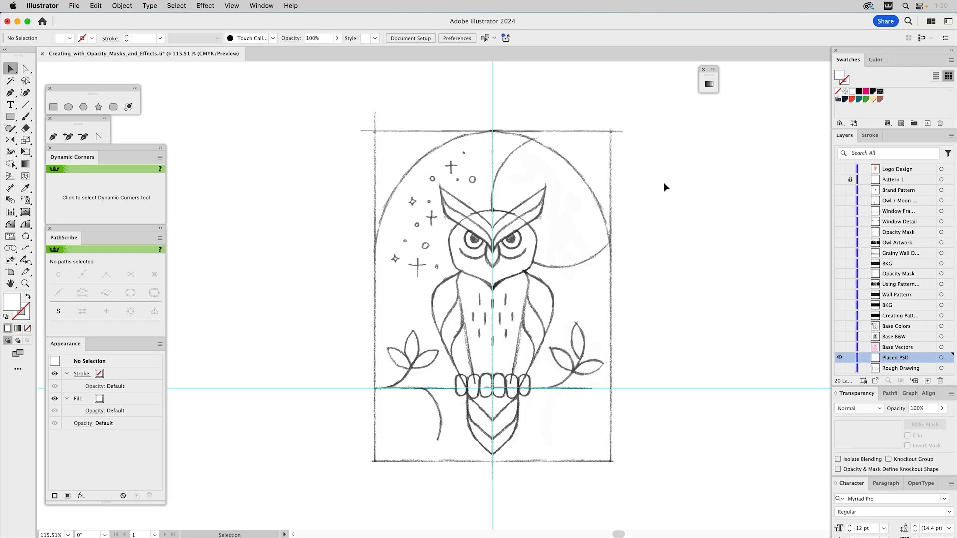
- Reduce the linked owl sketch's opacity to 20% and lock the Placed PSD layer
left_click(598, 180)
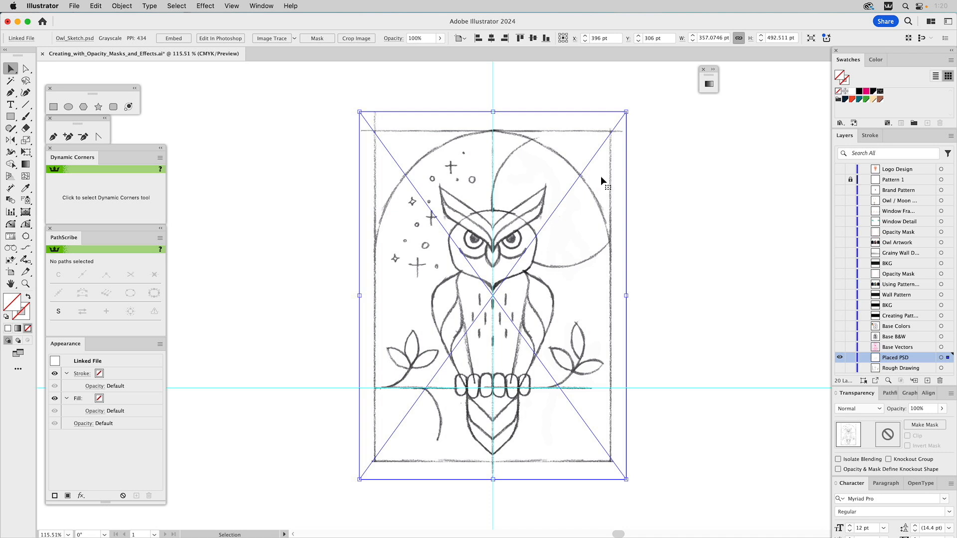
double_click(922, 410)
type("2")
key("Return")
type("0")
key("Return")
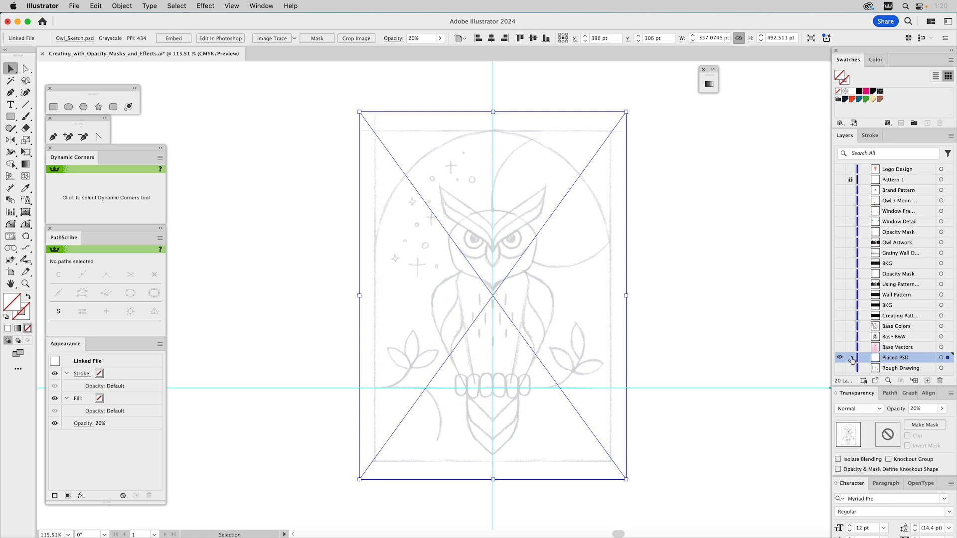
left_click(851, 357)
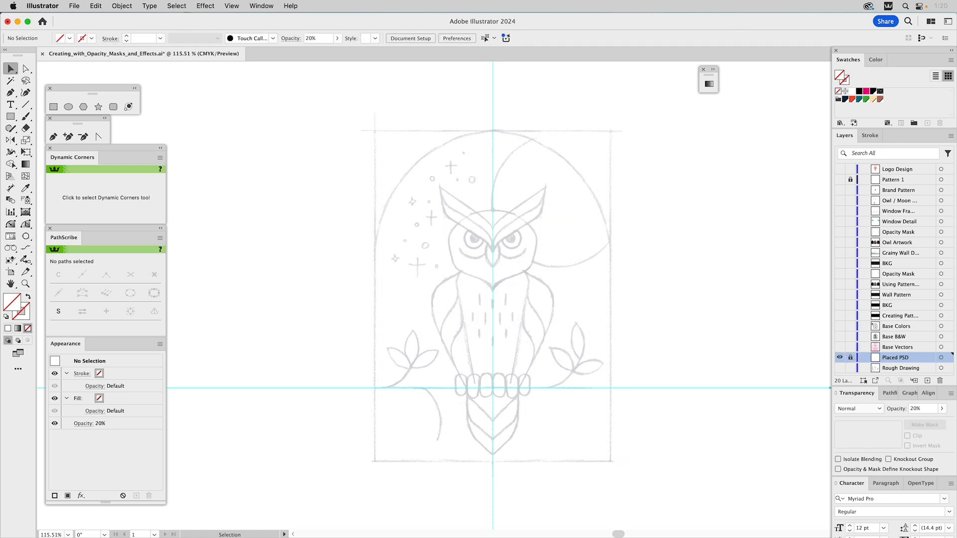
- Preview the Base Vectors layer over the sketch, and leave only the Base B&W layer visible
left_click(840, 348)
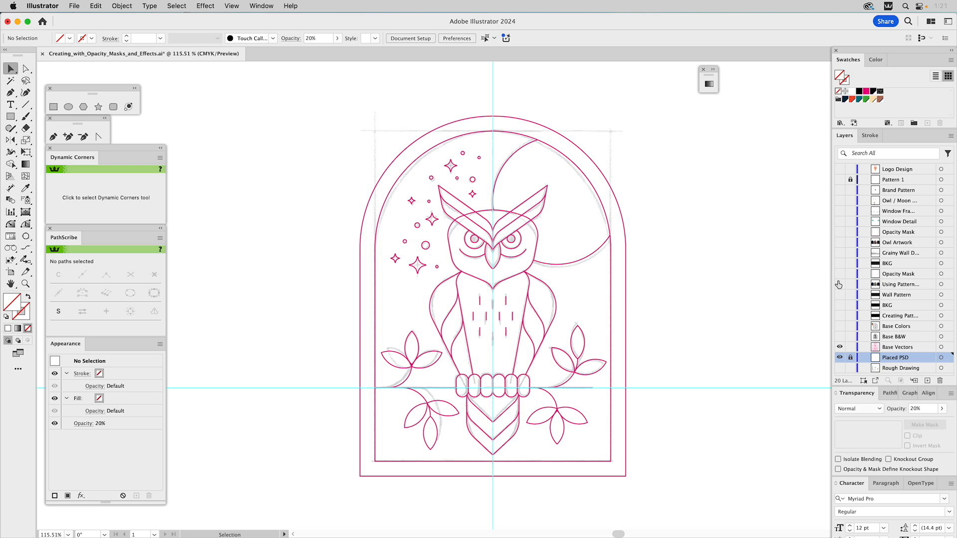
left_click(840, 337)
left_click(840, 347)
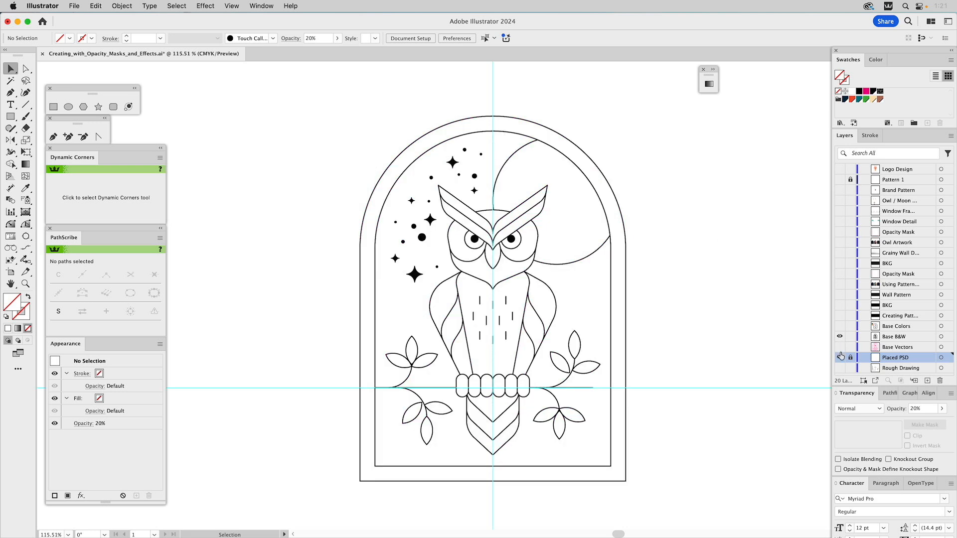
left_click(840, 357)
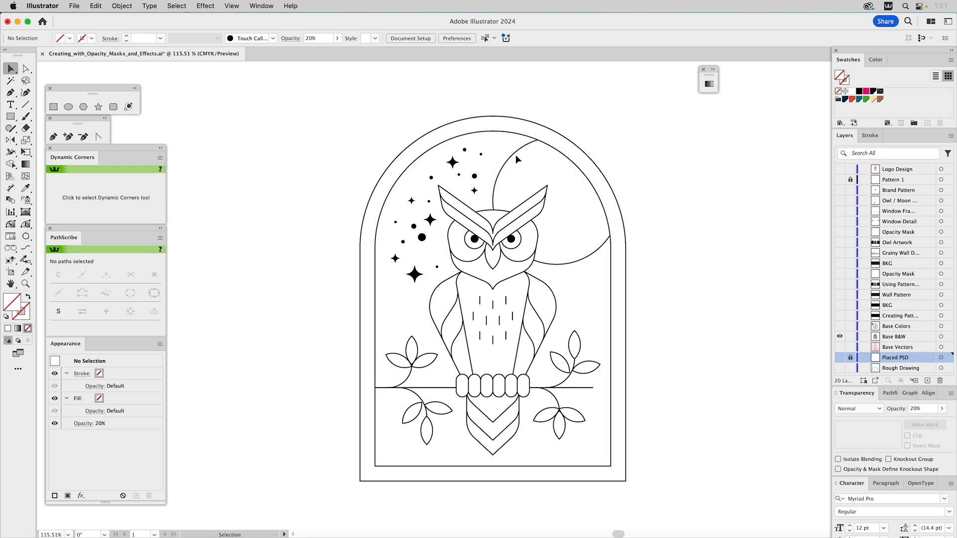
- Inspect the owl's brow path, the moon arc and the full set of black line paths by selecting them
left_click(466, 209)
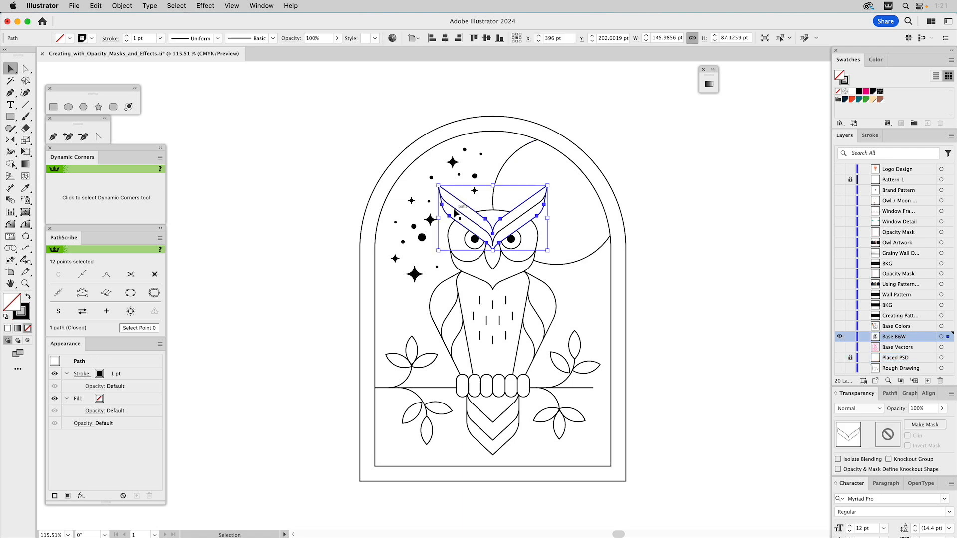
left_click(444, 281, "shift")
left_click(580, 205)
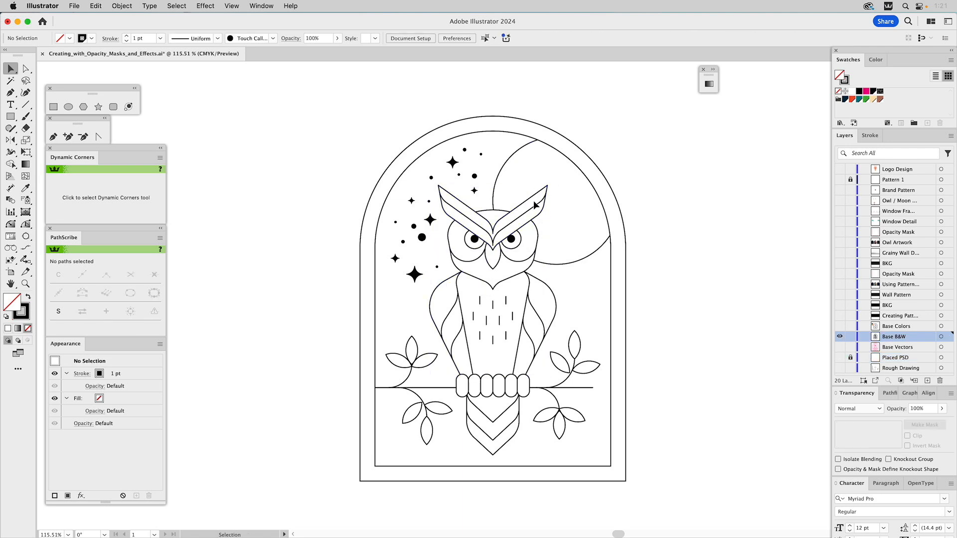
left_click(507, 164)
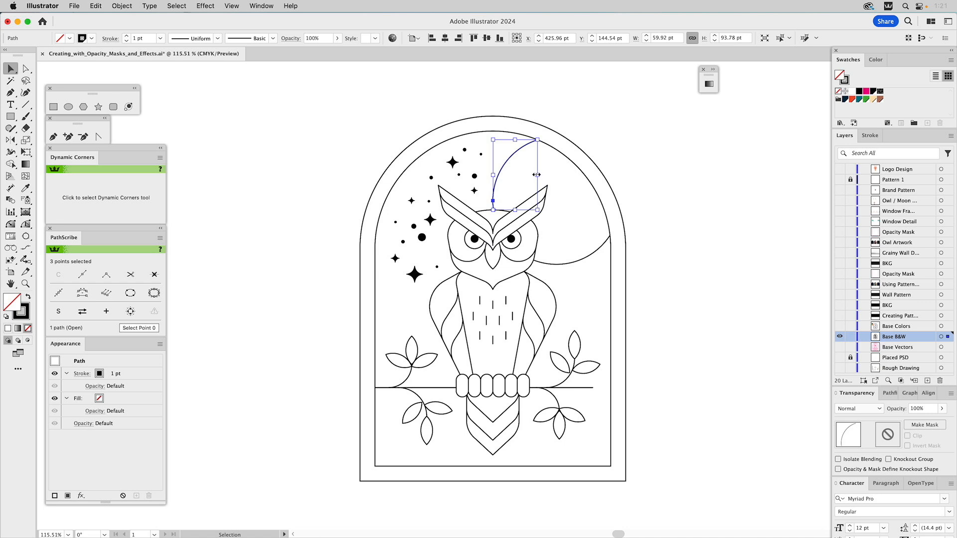
key("super+a")
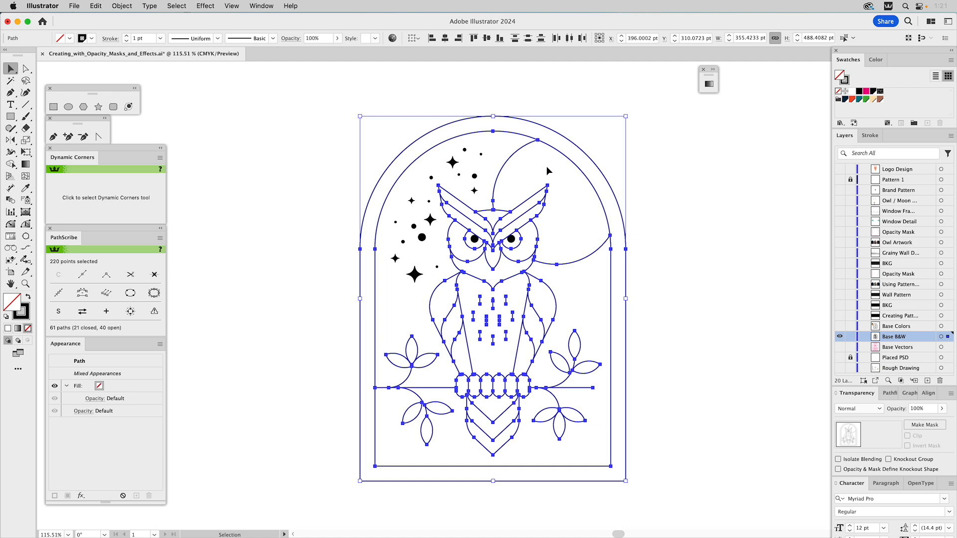
left_click(651, 187)
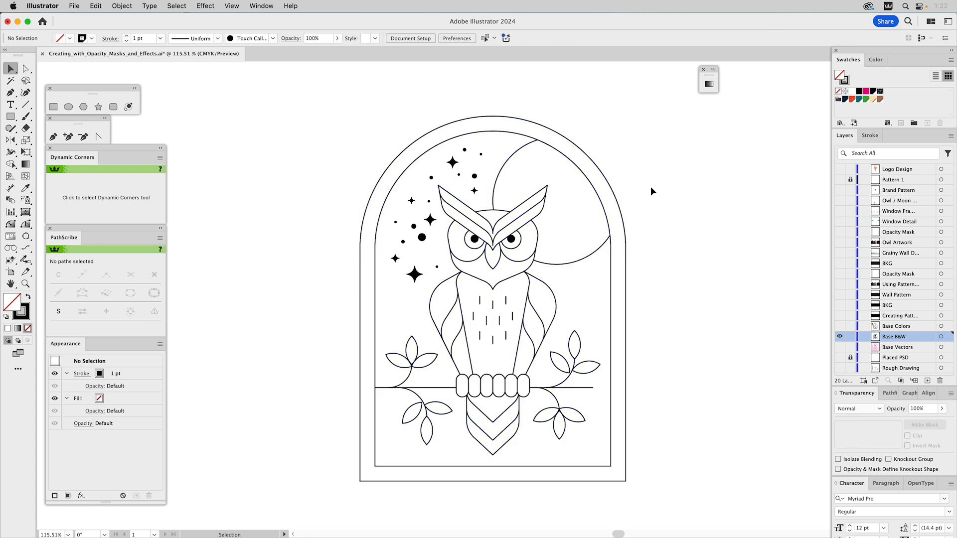
- Select every path with the same stroke color as the moon arc, and clear the selection
left_click(524, 154)
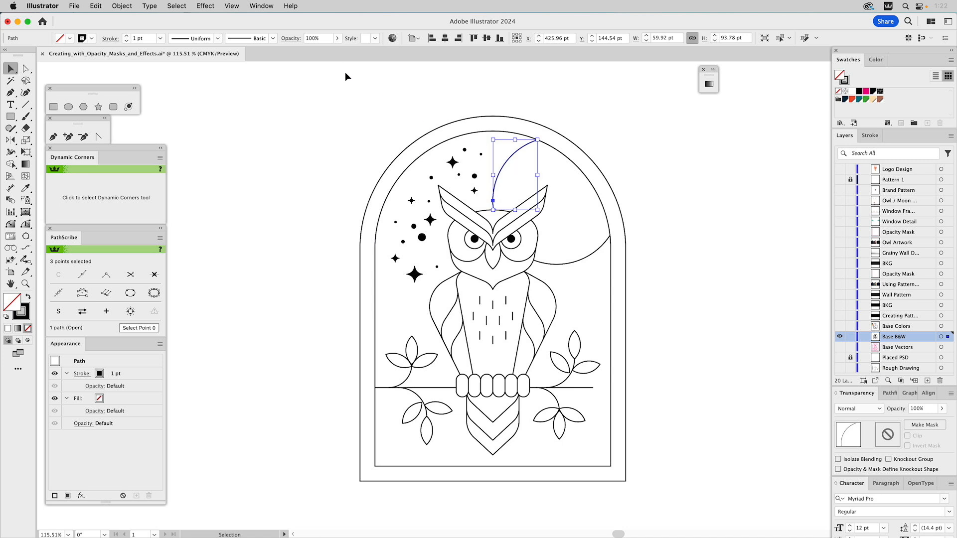
left_click(181, 8)
mouse_move(197, 113)
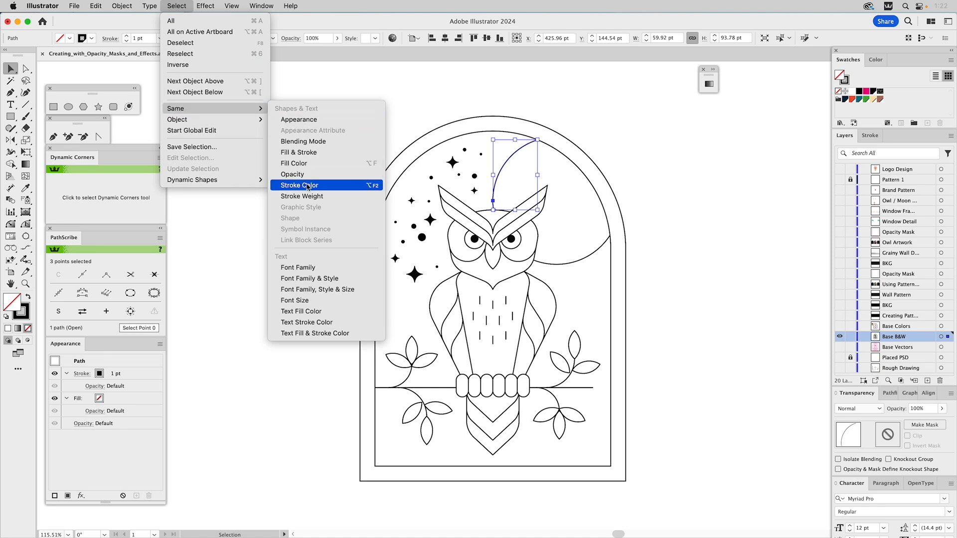
left_click(378, 188)
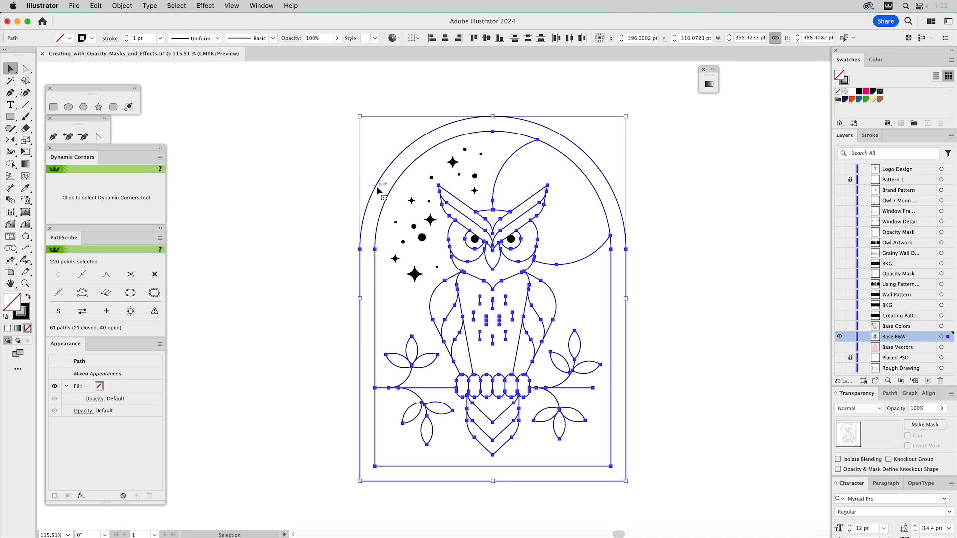
left_click(307, 181)
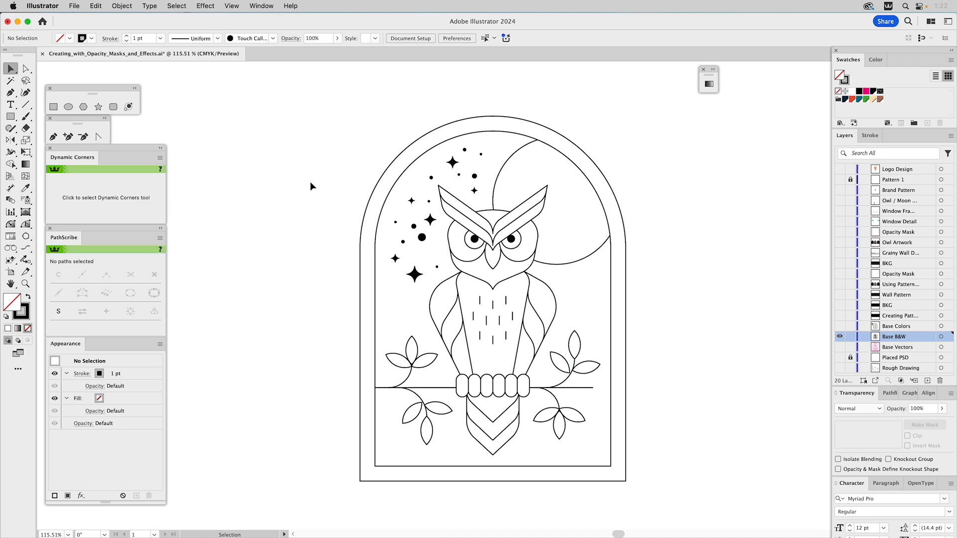
- Select all line paths matching the moon arc's stroke and set their stroke weight to 6 pt
left_click(510, 161)
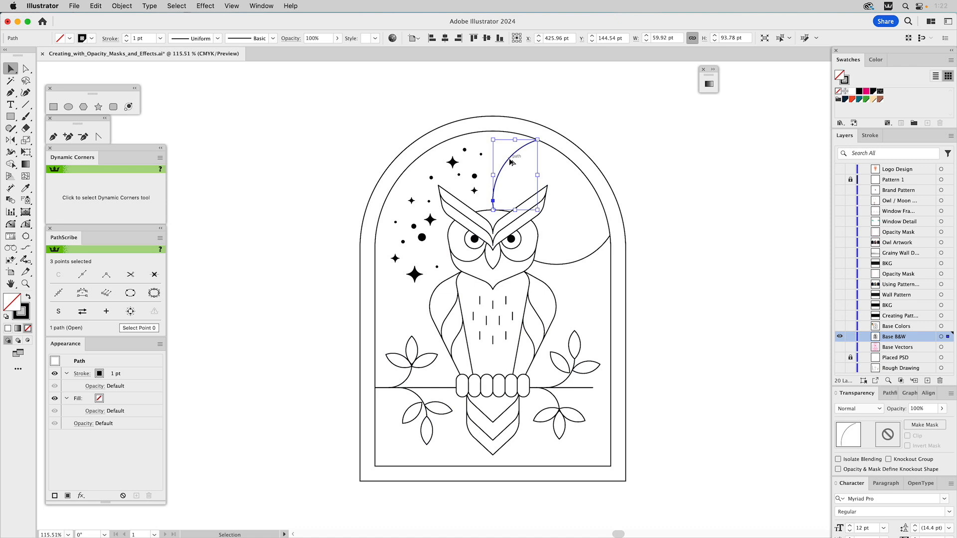
key("super+a")
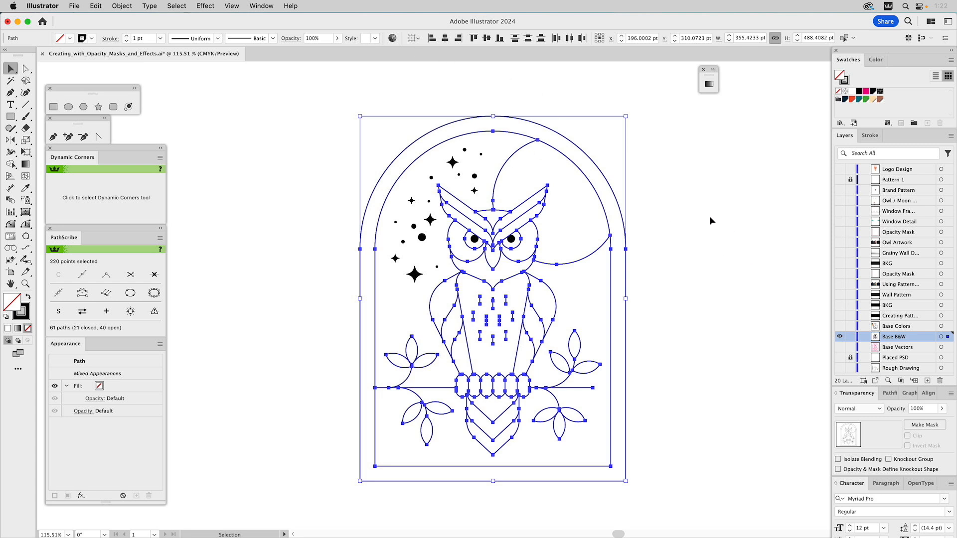
left_click(873, 136)
left_click(873, 148)
left_click(873, 148)
left_click(872, 148)
left_click(872, 148)
left_click(873, 149)
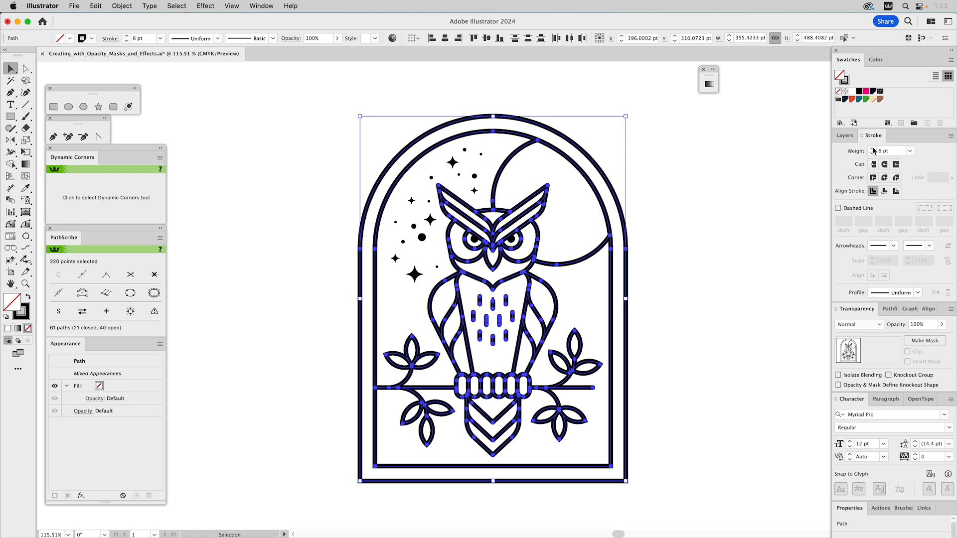
left_click(718, 179)
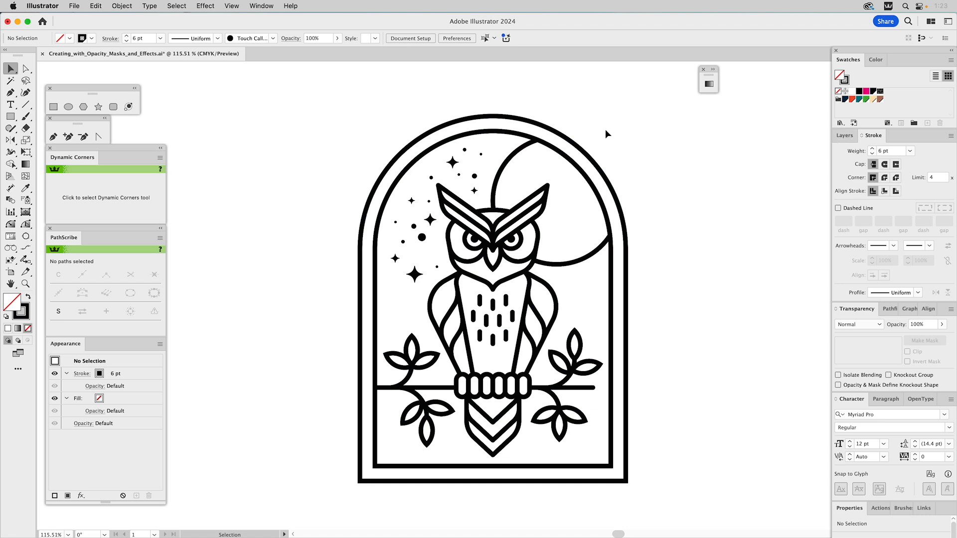
left_click_drag(566, 175, 567, 173)
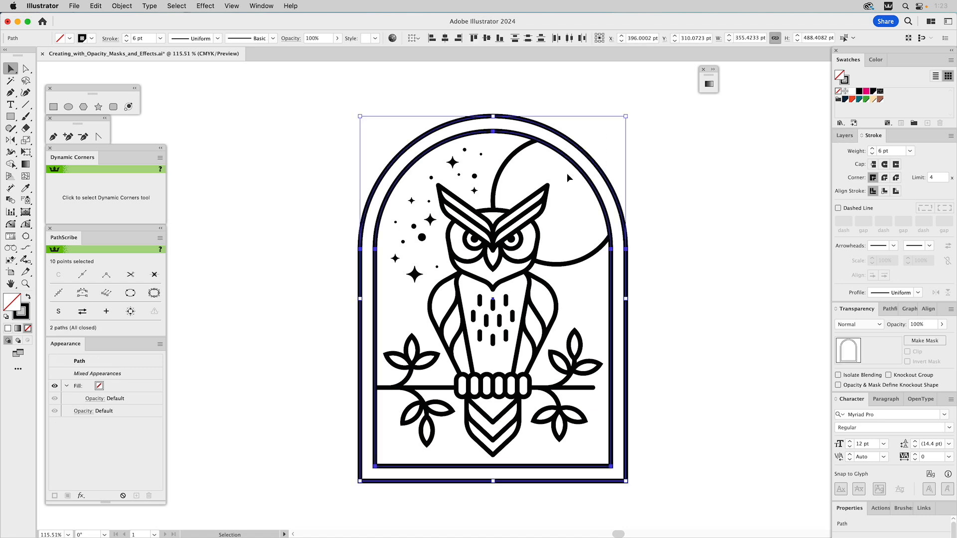
left_click(660, 159)
- Show the Base Colors layer, hide Base B&W, and make Base Colors the active layer
left_click(850, 138)
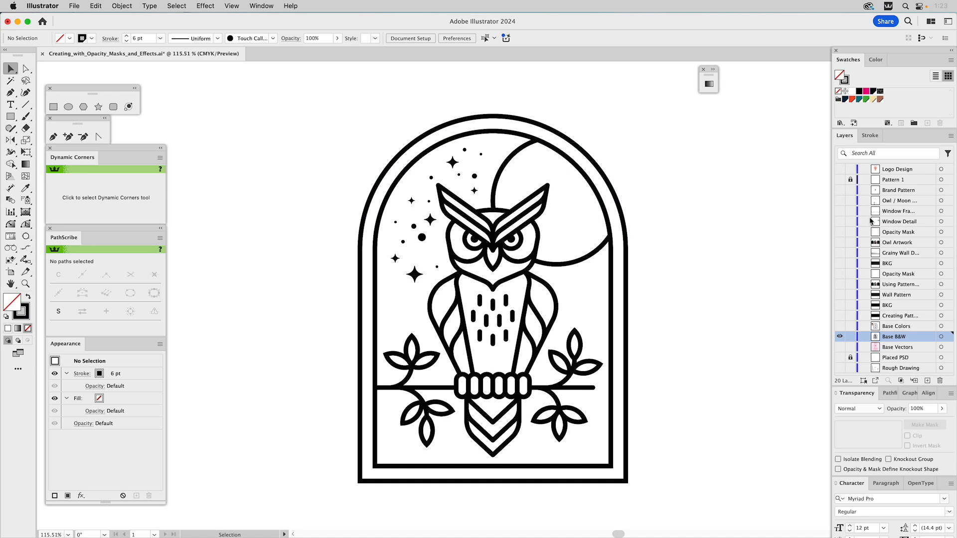
left_click(841, 328)
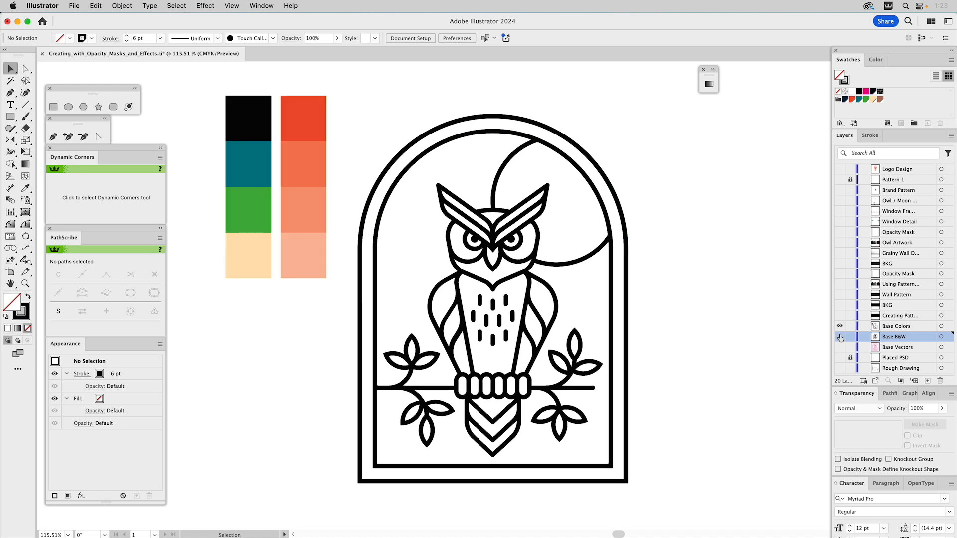
left_click(892, 327)
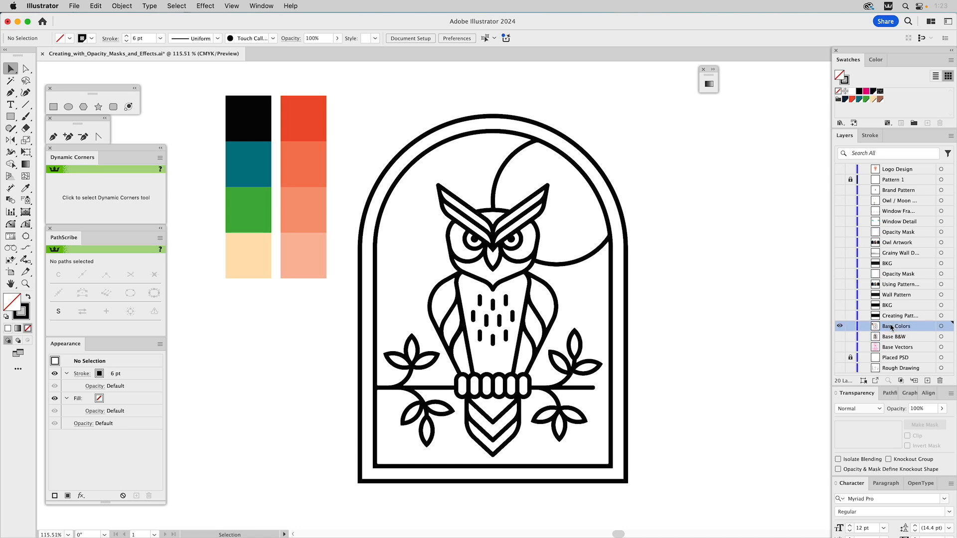
- Move the black window shape aside and undo the move, and inspect the white compound path and the color palette squares
left_click(521, 119)
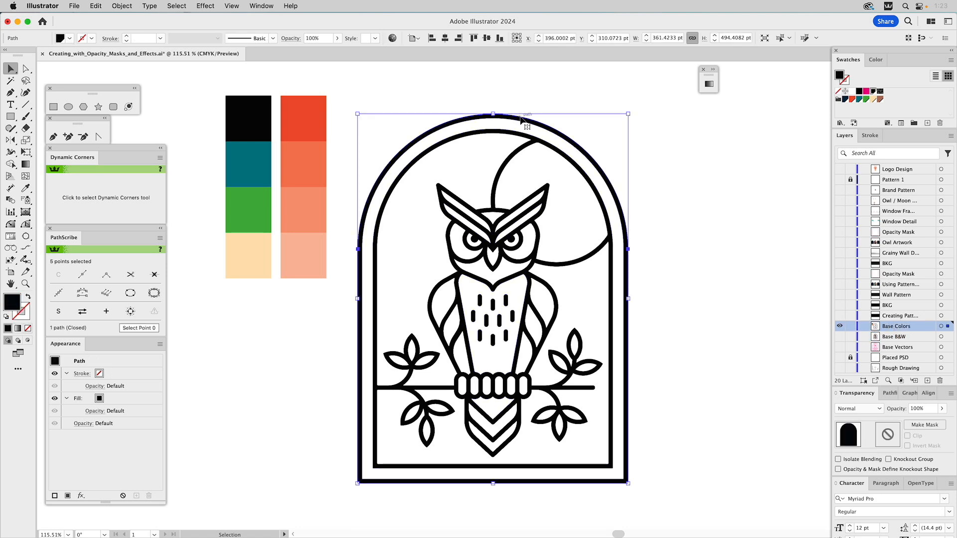
left_click_drag(523, 120, 753, 139)
key("super+z")
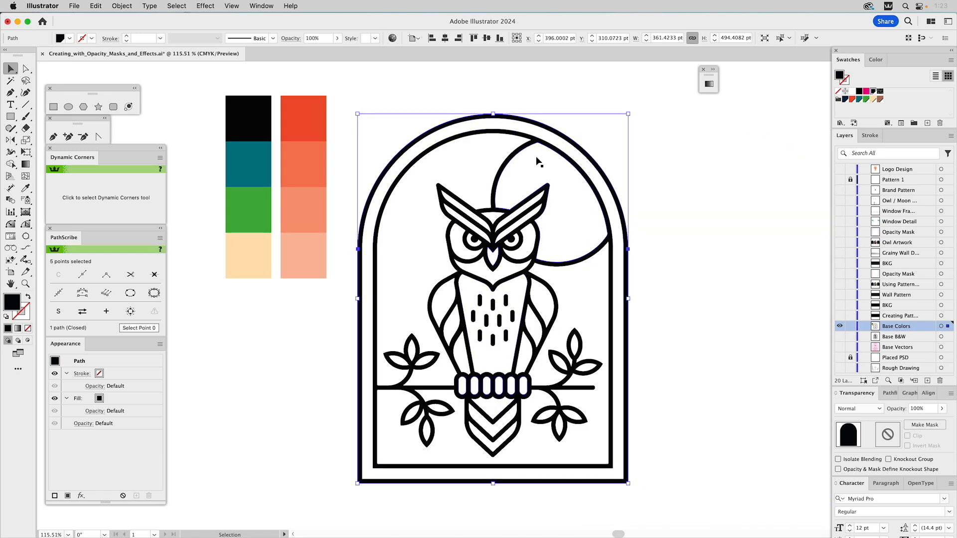
left_click(537, 158)
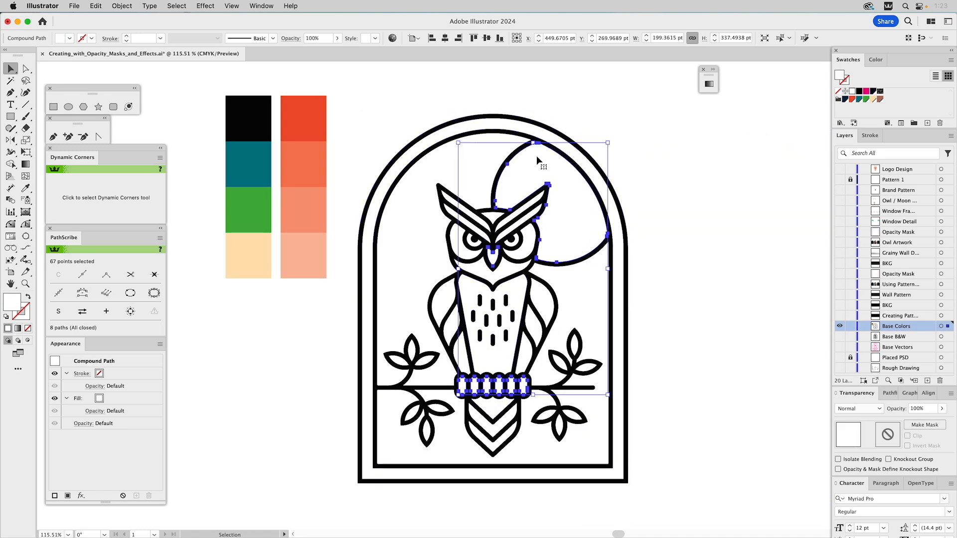
left_click(664, 170)
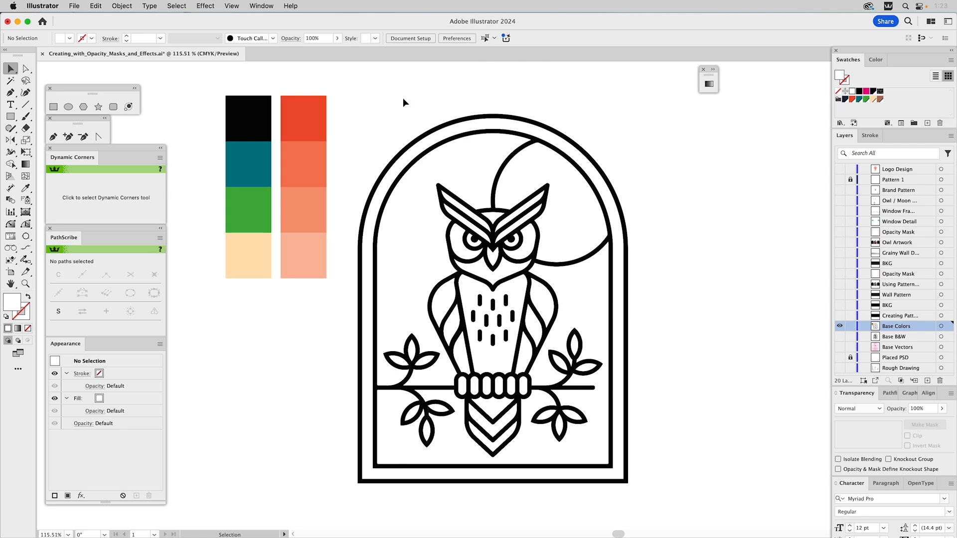
left_click_drag(215, 88, 313, 282)
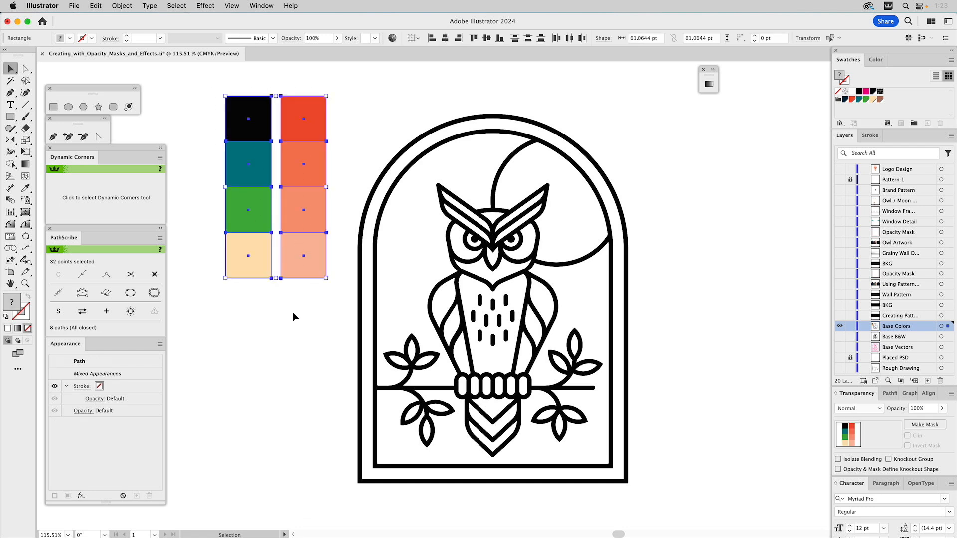
left_click(381, 122)
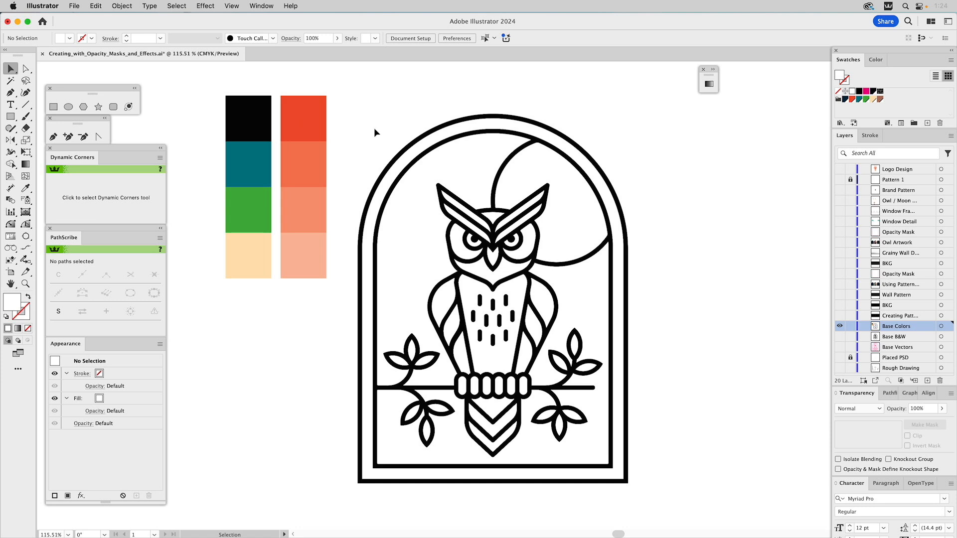
- Fill the compound path of the window frame, owl's brow, chest and tail with the palette's darkest red using the Eyedropper
left_click(421, 149)
key("i")
left_click(314, 109)
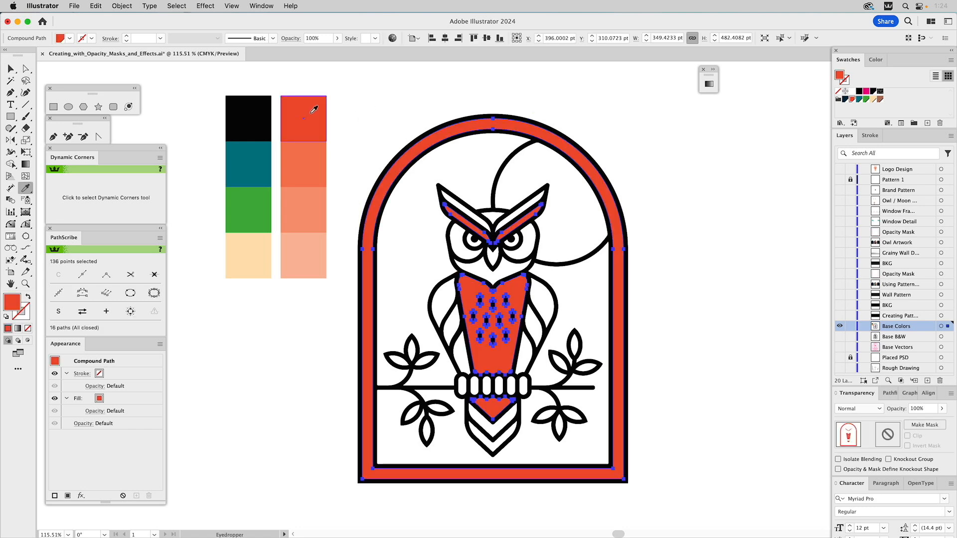
left_click(612, 129, "super")
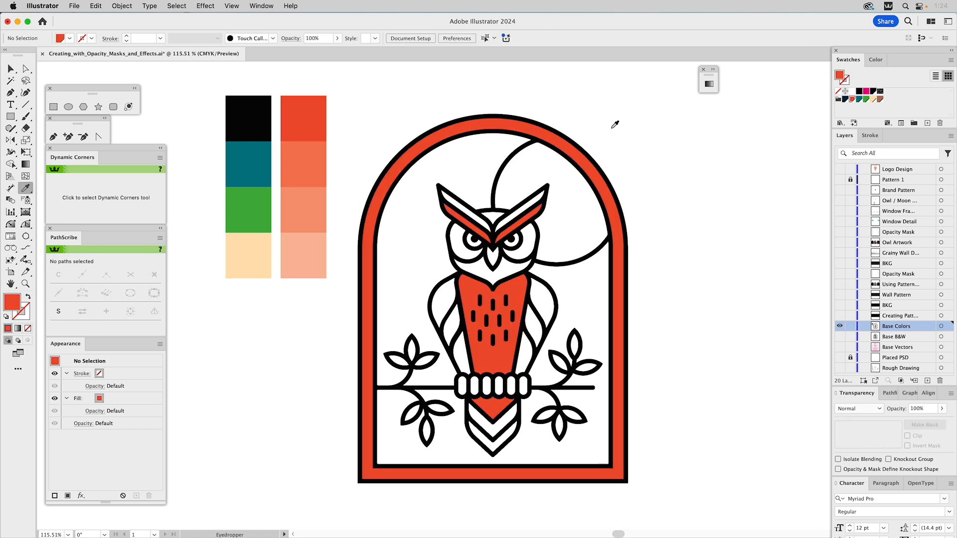
key("v")
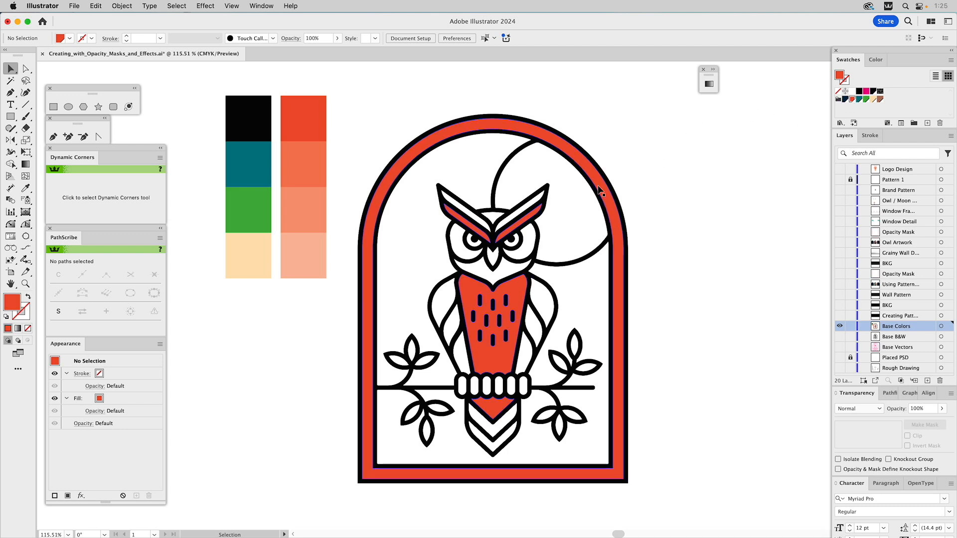
- Display the color values of the palette's darkest red square
left_click(323, 106)
left_click(879, 60)
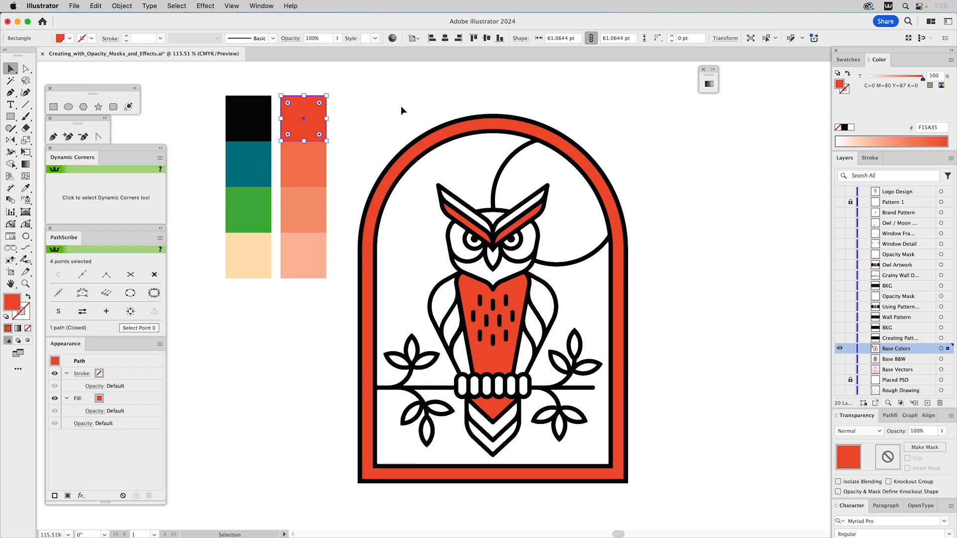
- Inspect the color values of the three lighter red tint squares in the palette
left_click(312, 161)
left_click(309, 208)
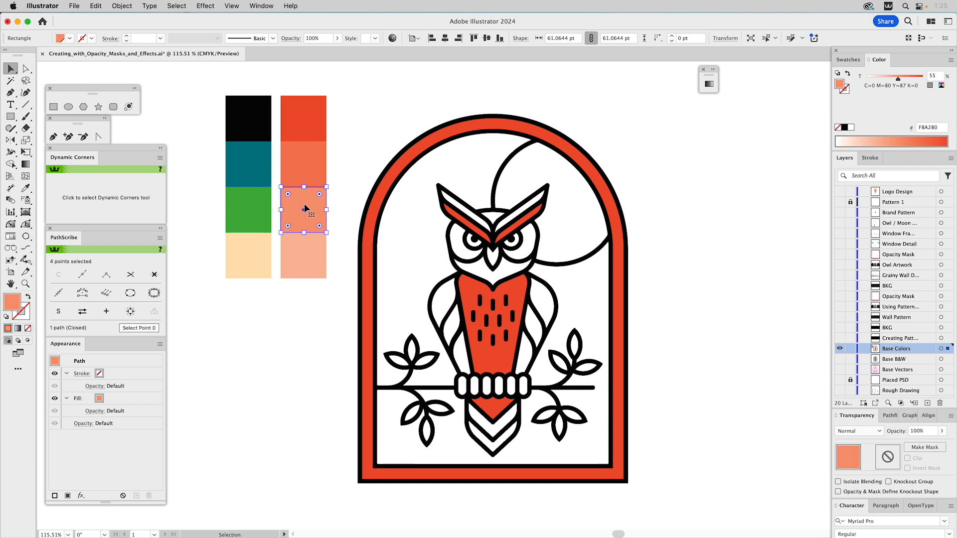
left_click(306, 252)
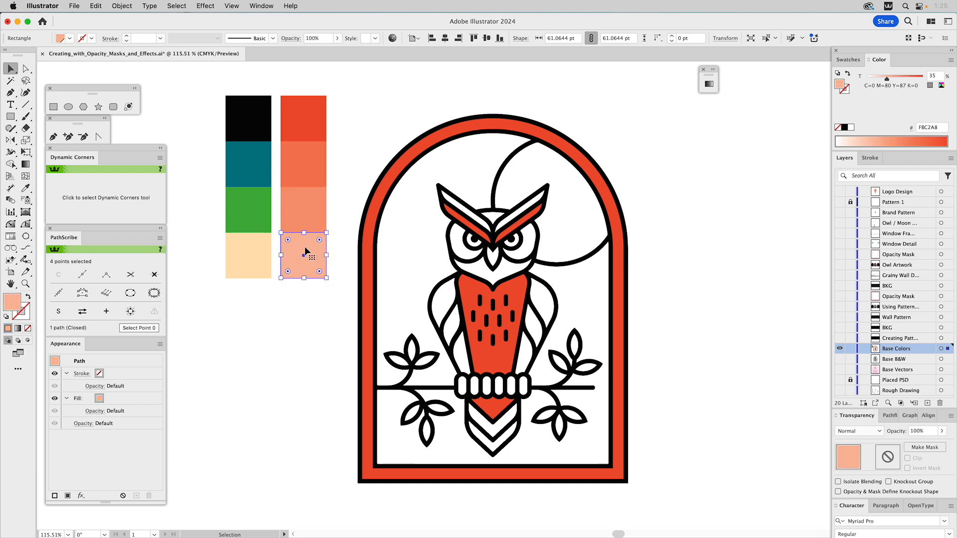
left_click(350, 145)
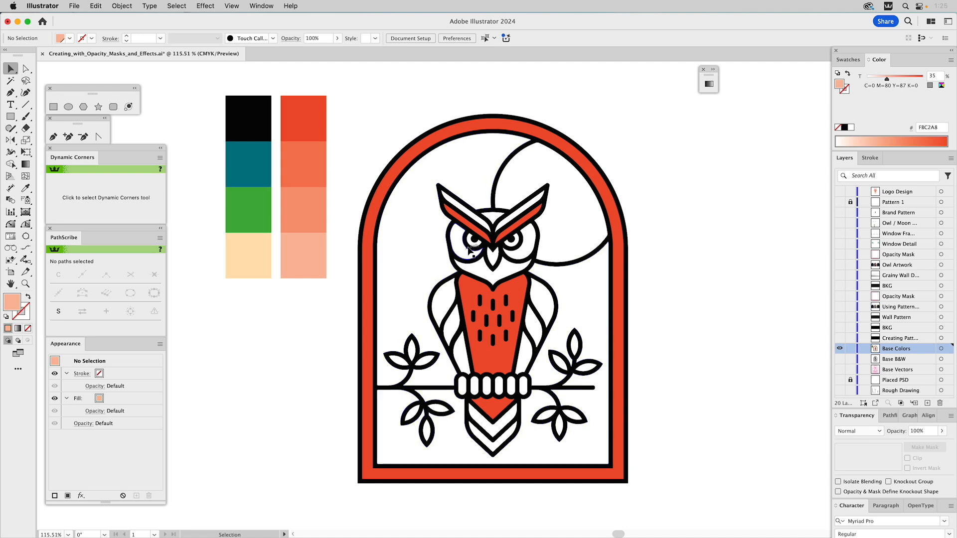
- Use the Eyedropper to fill the owl's forehead with the 75% red tint and both areas around the eyes with the 55% tint
left_click(493, 220)
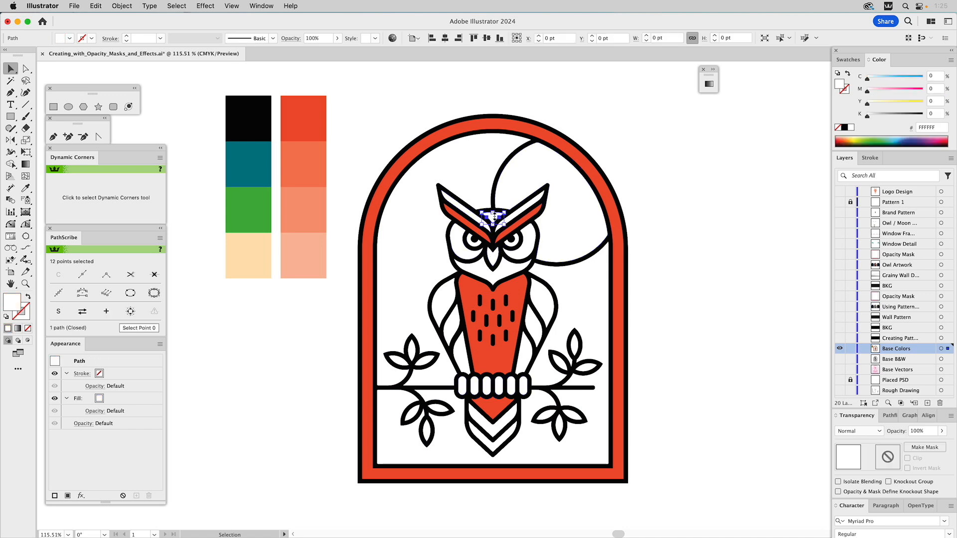
key("i")
left_click(319, 159)
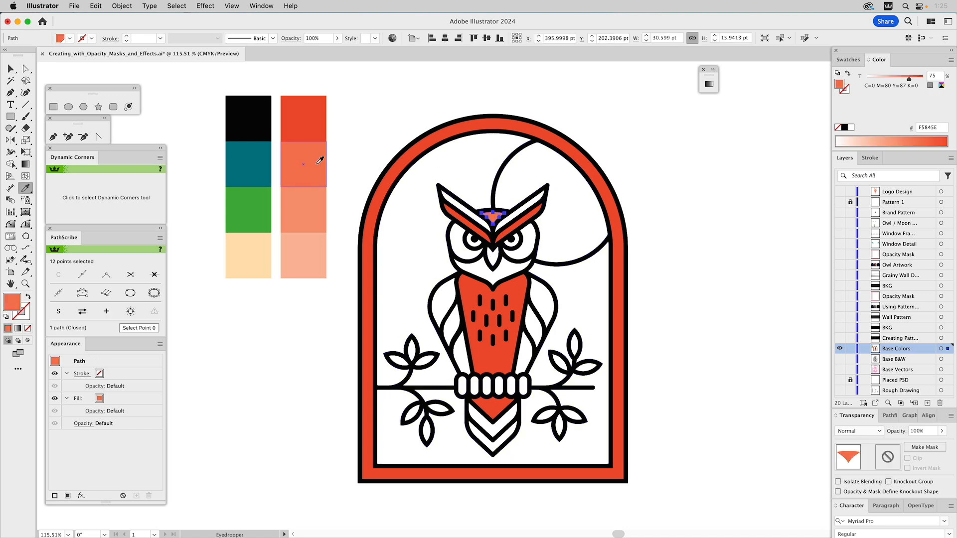
key("super")
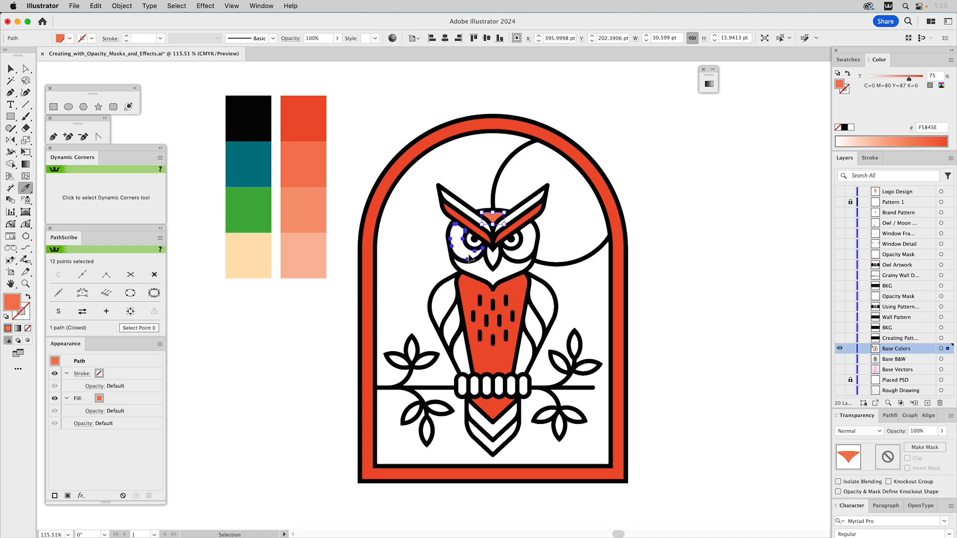
left_click(471, 258, "super")
left_click(516, 259, "shift+super")
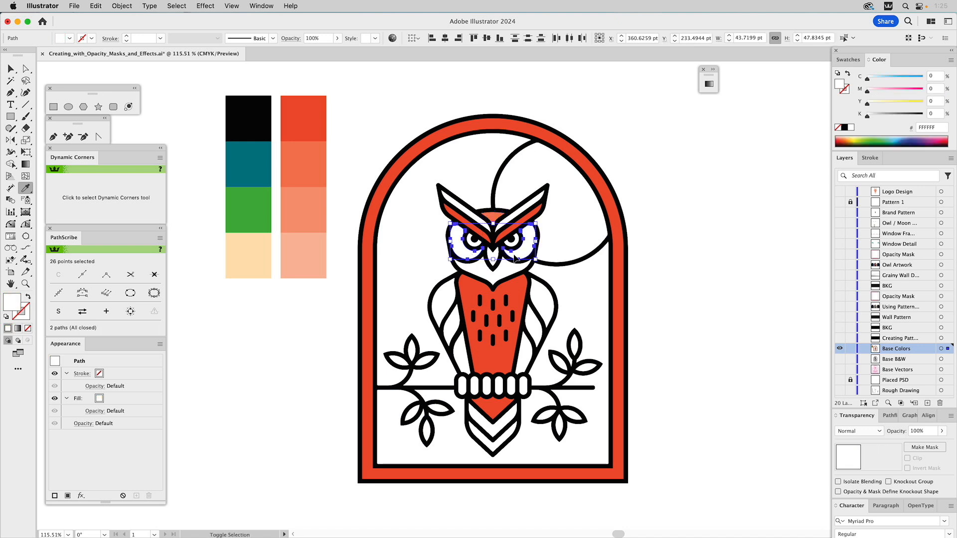
left_click(306, 202)
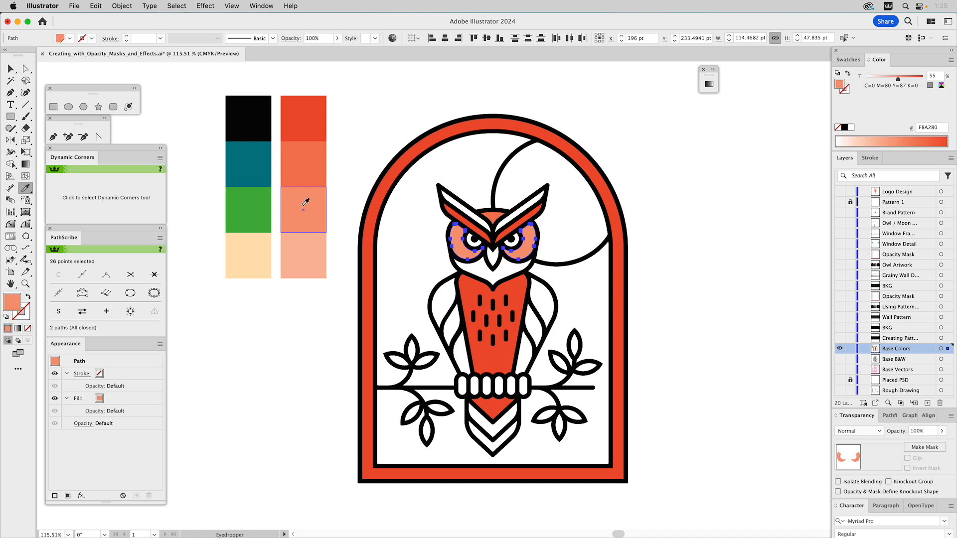
- Fill the owl's lower face around the beak with the palette's 35% red tint
left_click(698, 256, "super")
left_click(508, 273, "super")
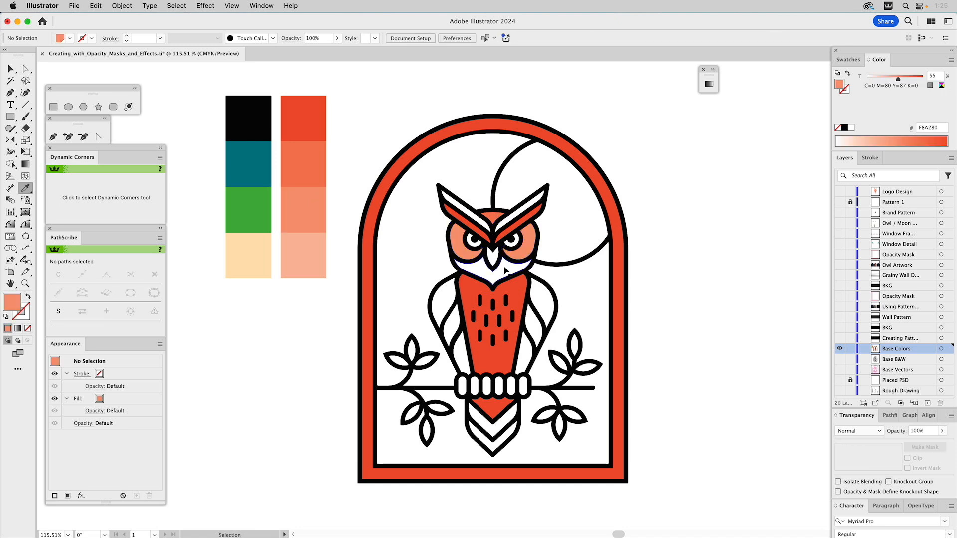
left_click(302, 242)
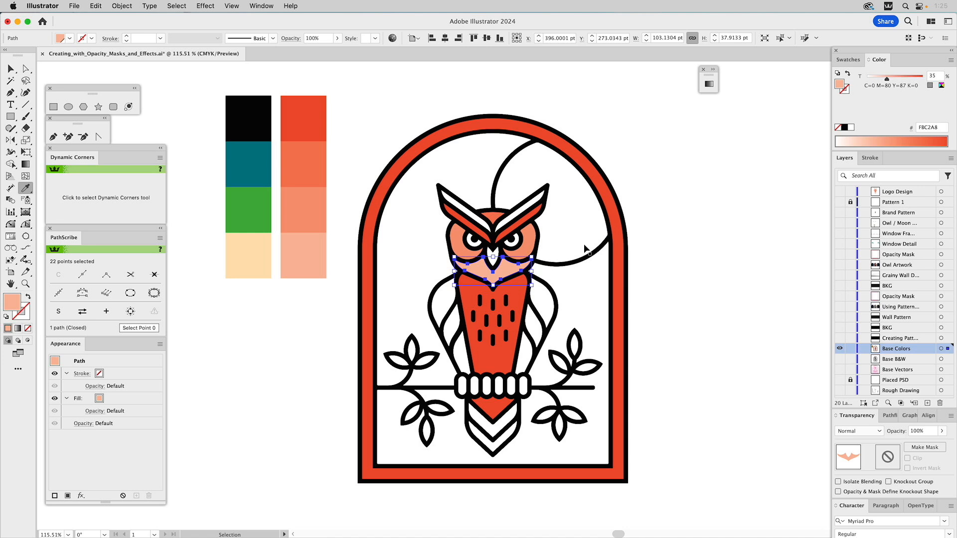
- Fill both white upper ear tufts above the owl's brow with the palette's 55% red tint
left_click(652, 234, "super")
left_click(522, 214, "super")
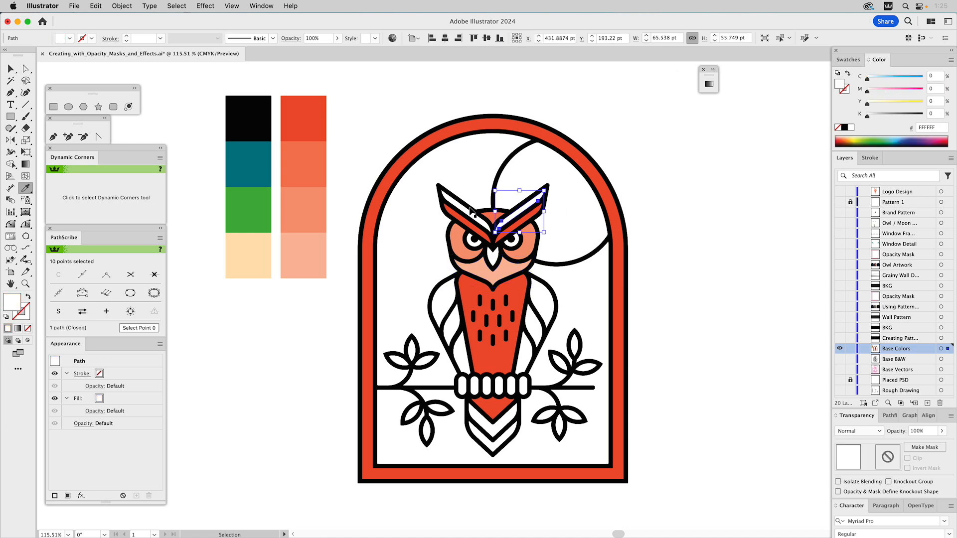
left_click(464, 202, "shift+super")
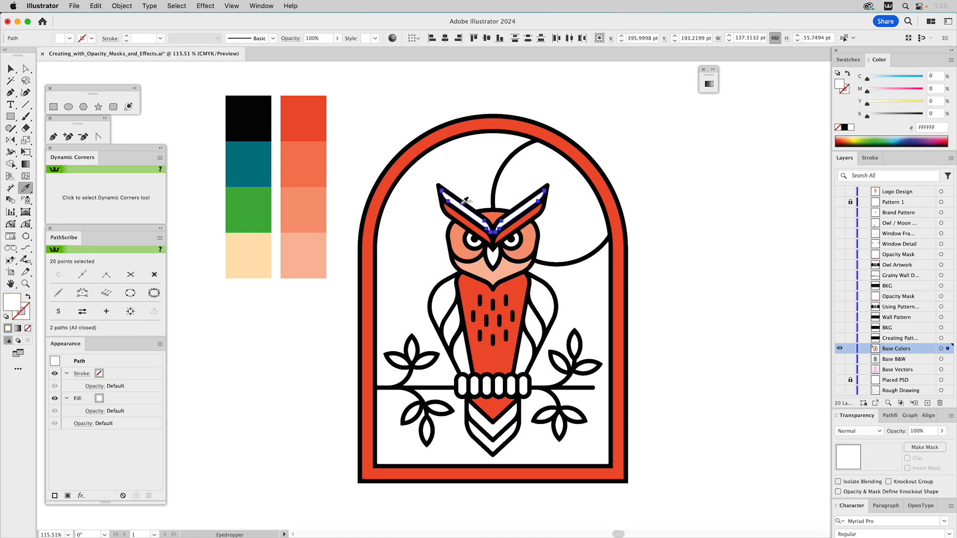
left_click(316, 203)
key("v")
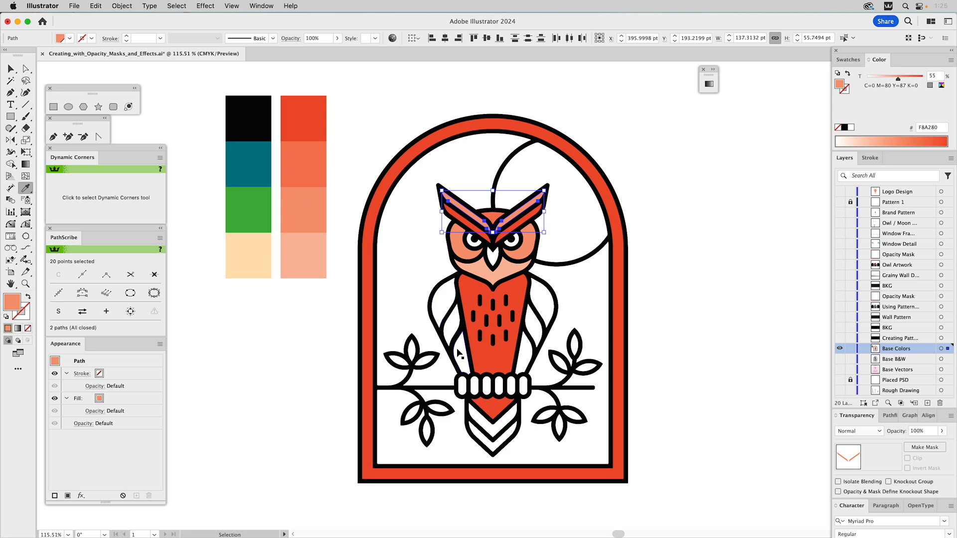
- Fill the lowest section of both owl wings with the palette's 75% red tint using the Eyedropper
left_click(462, 356, "super")
left_click(525, 351, "shift+super")
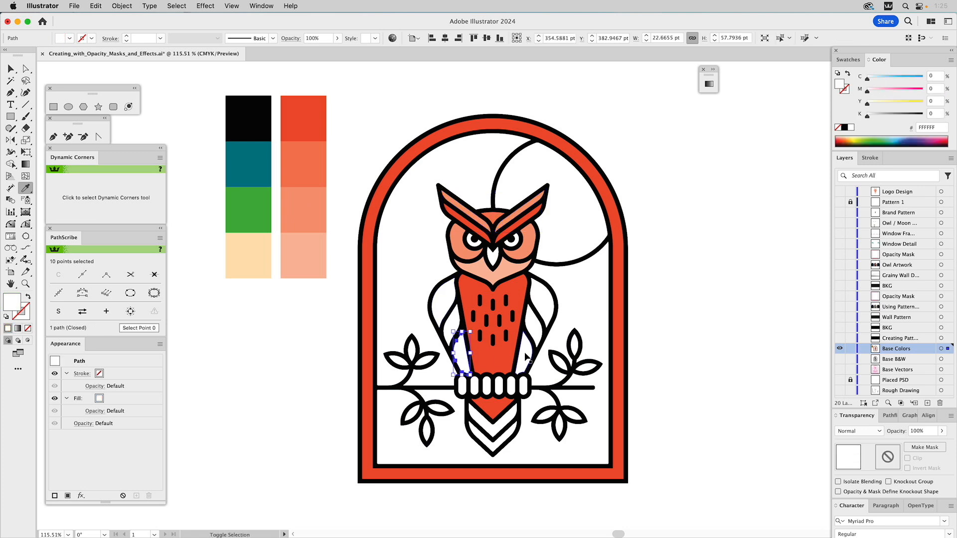
key("i")
left_click(310, 160)
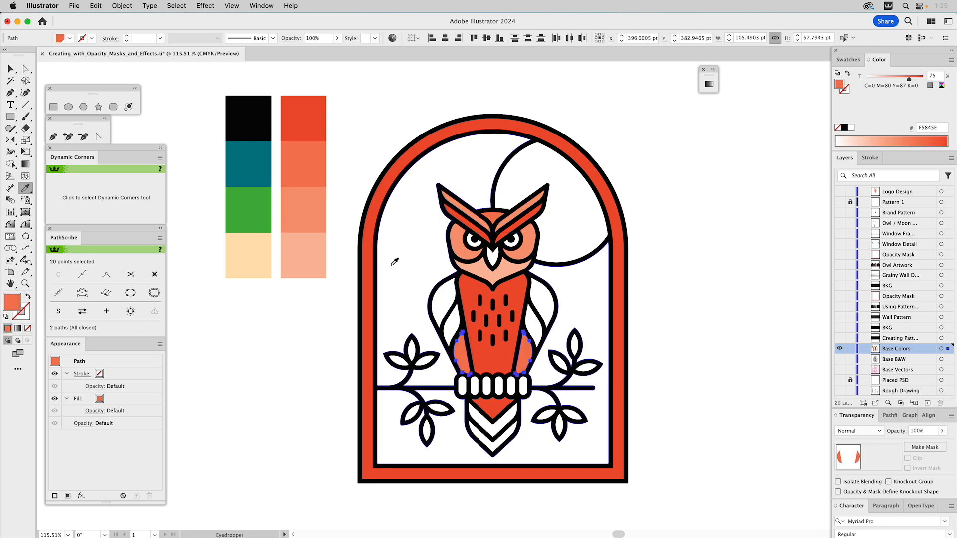
- Fill the middle section of both wings with the 55% red tint and the upper section with the 35% tint
left_click(452, 323, "super")
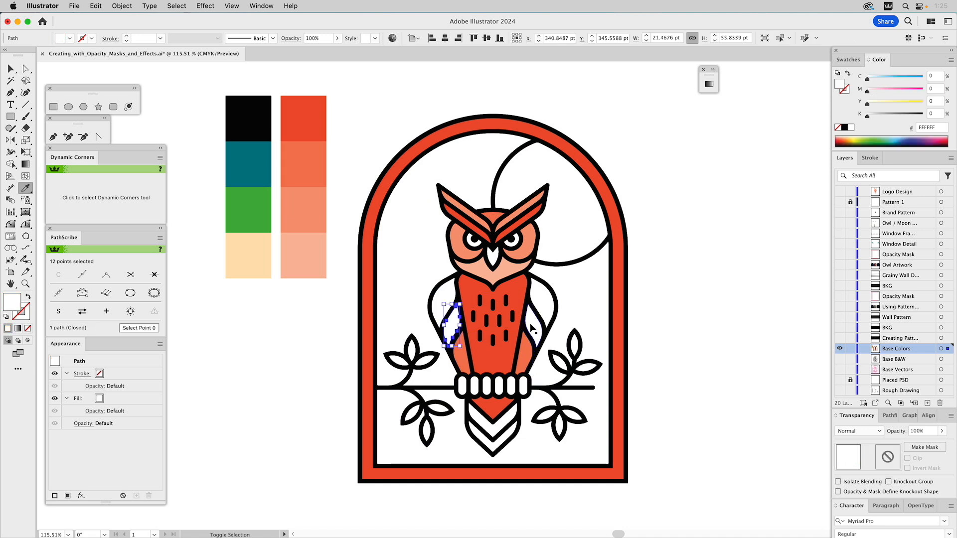
left_click(533, 326, "shift+super")
key("i")
left_click(312, 200)
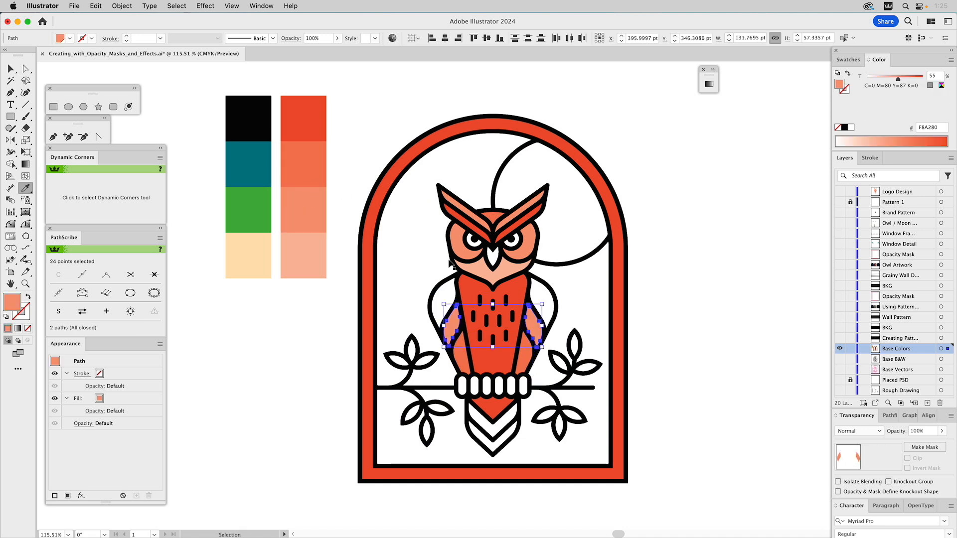
left_click(447, 296, "super")
left_click(548, 308, "shift+super")
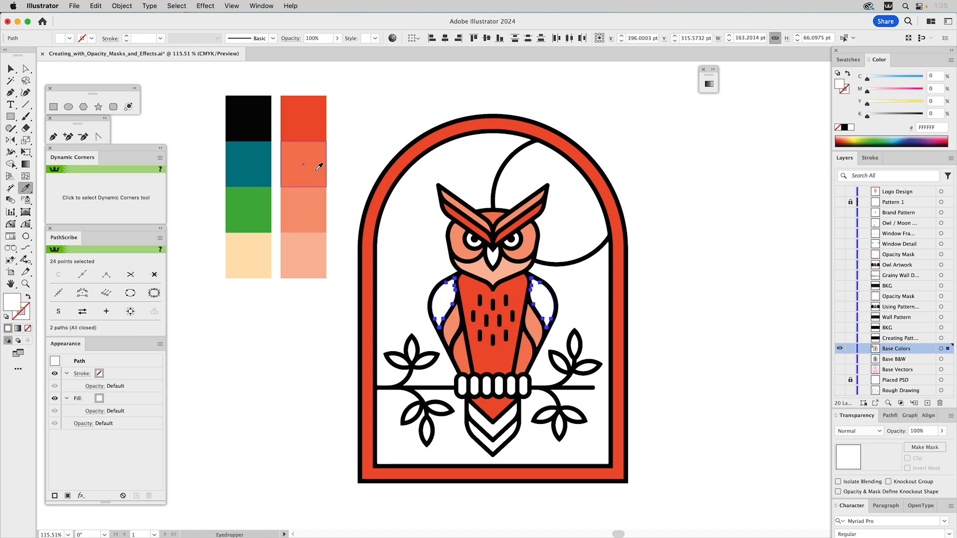
left_click(314, 255)
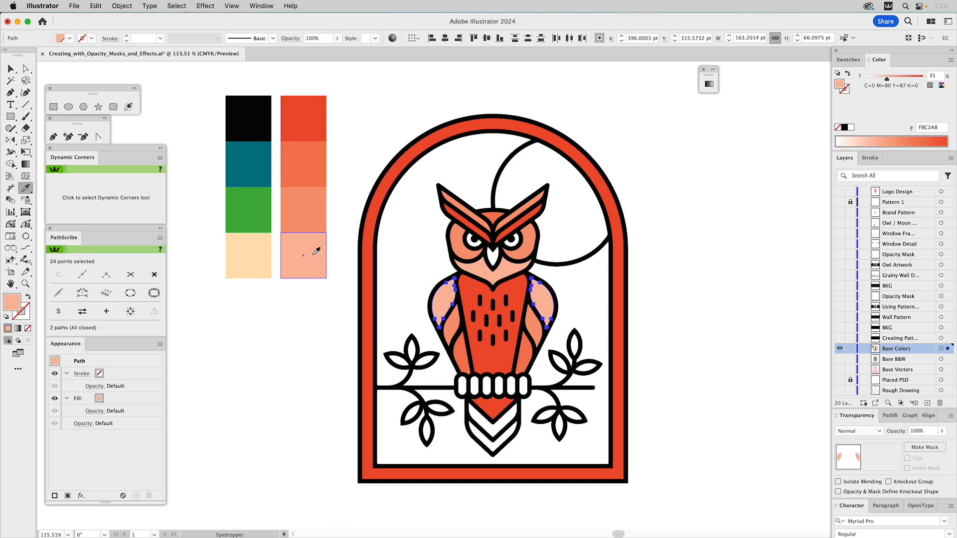
- Fill the owl's middle tail band with the 75% red tint and the lowest band with the 55% tint, sampled from the wings
left_click(521, 420, "super")
left_click(531, 345)
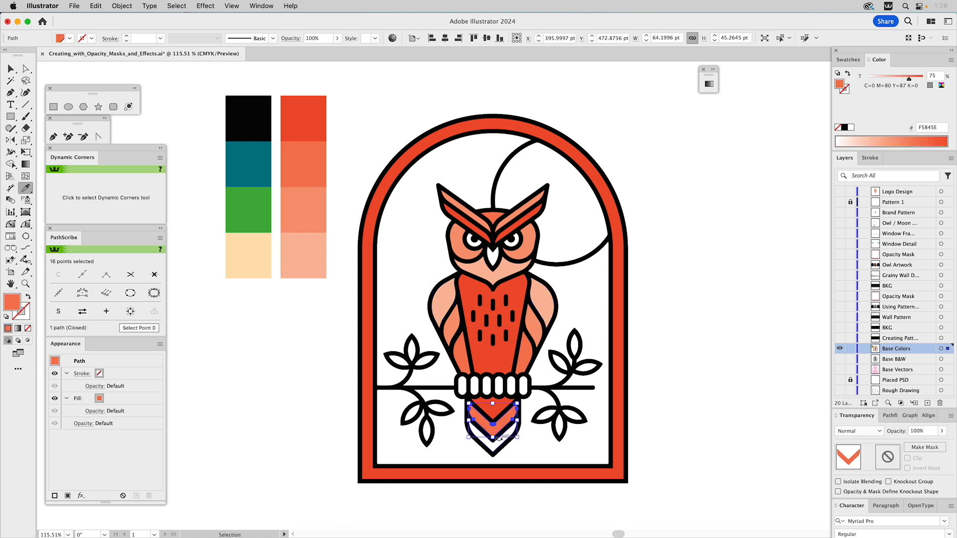
left_click(502, 442, "super")
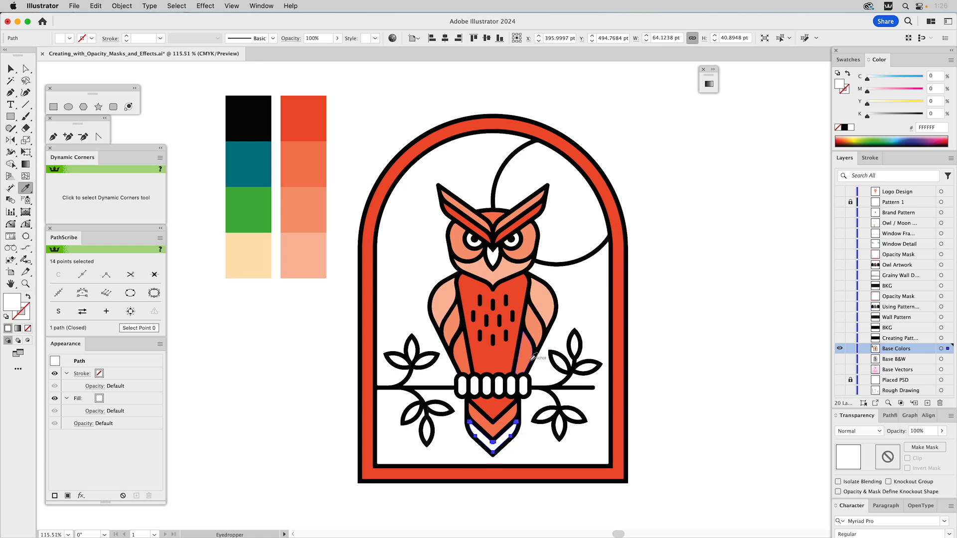
left_click(537, 329)
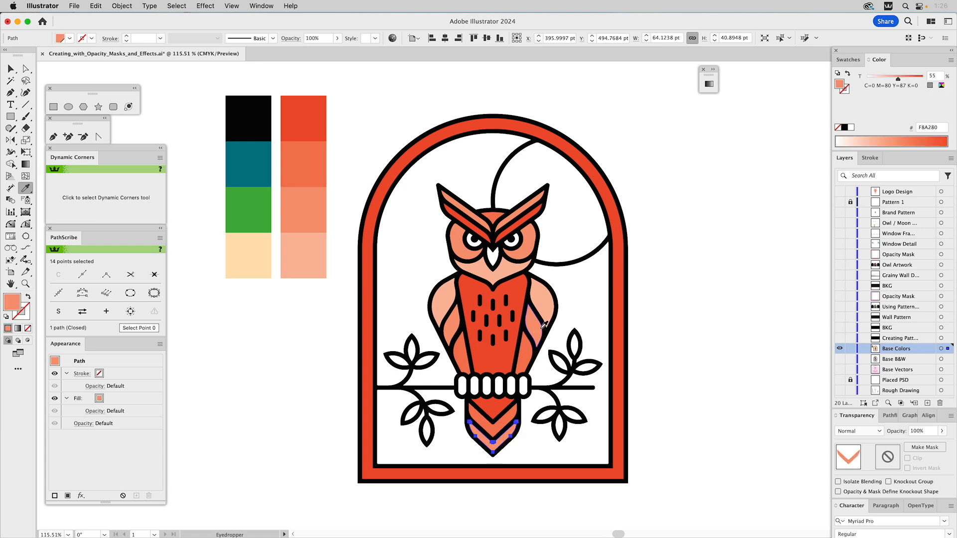
- Fill the compound path of moon, beak and talons with the palette's cream and the window background with its teal
left_click(496, 262, "super")
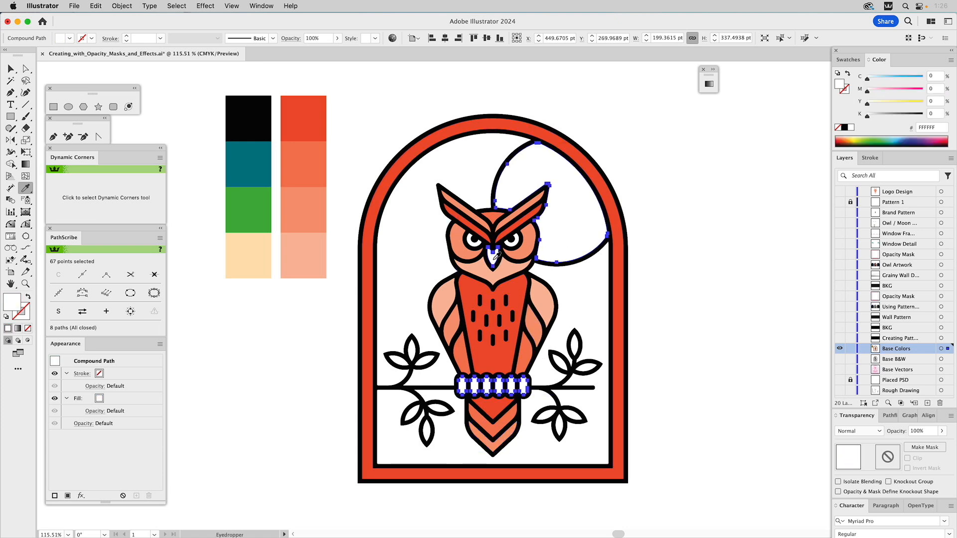
left_click(265, 253)
left_click(379, 249, "super")
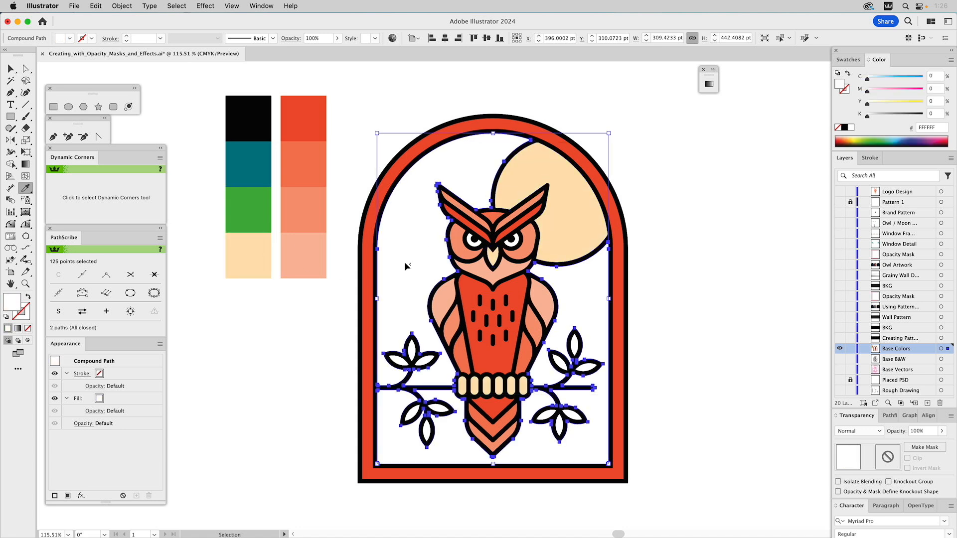
left_click(263, 160)
key("super+shift+a")
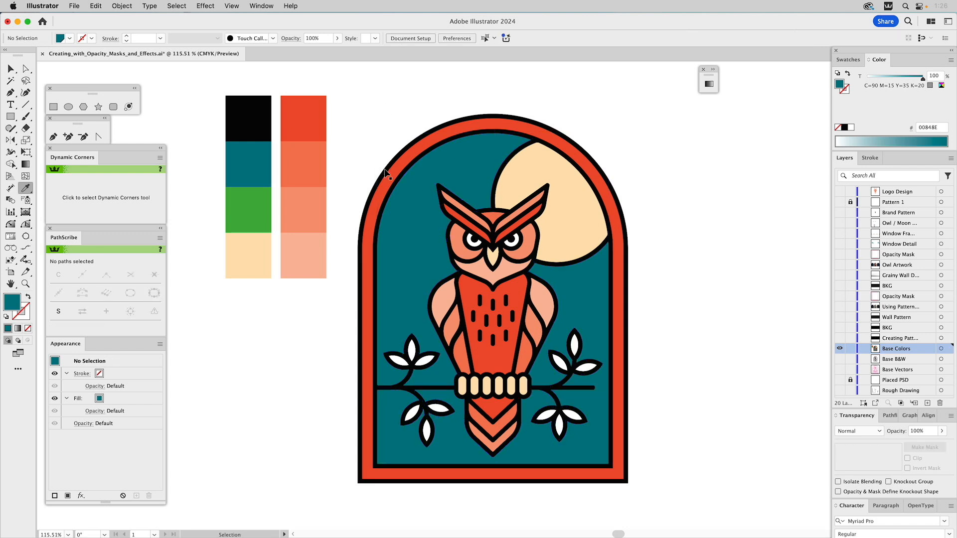
- Fill the compound path of the branch leaves with the palette's green using the Eyedropper
left_click(412, 350, "super")
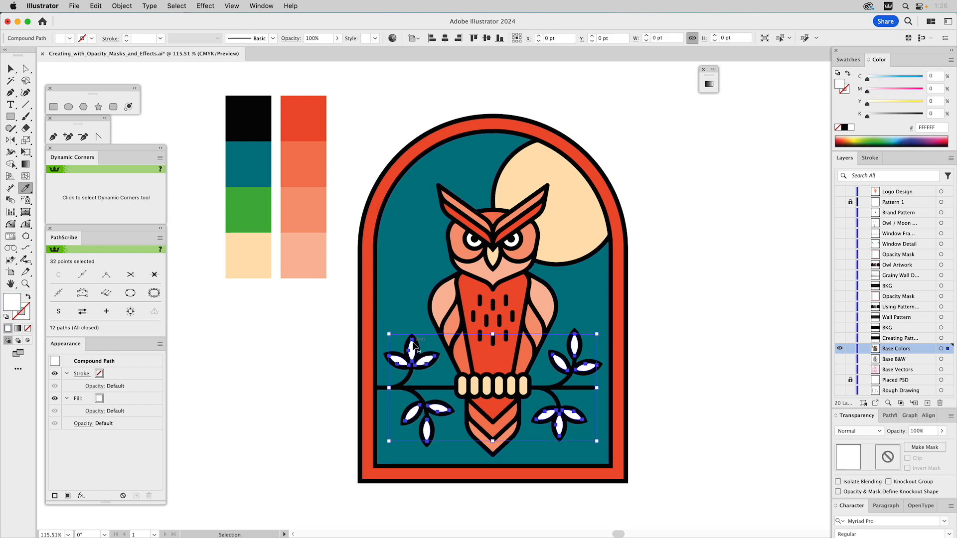
left_click(263, 205)
key("super+shift+a")
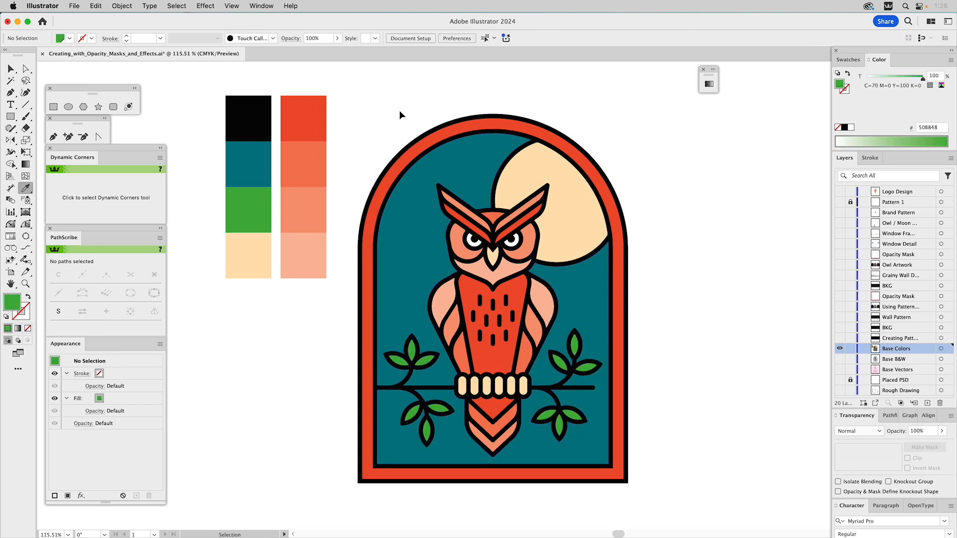
key("v")
- Display the color swatches, hide the Base Colors layer and show the "Creating Patt..." layer directly above it
left_click(848, 60)
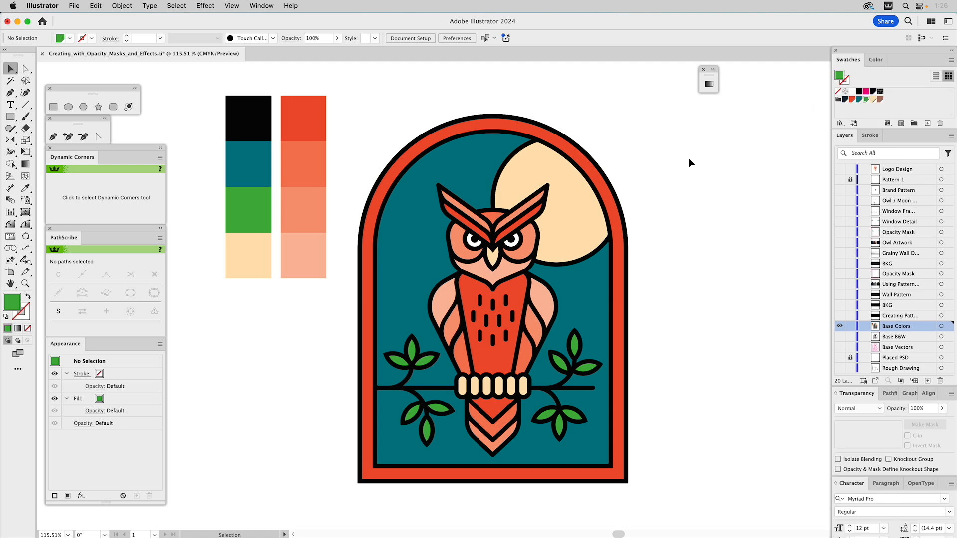
left_click(839, 326)
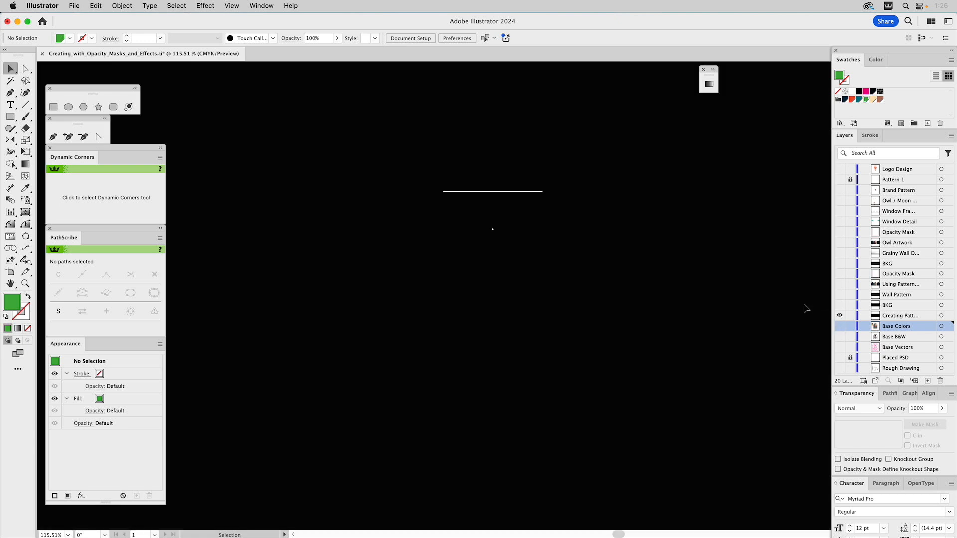
key("z")
left_click_drag(433, 174, 556, 246)
left_click(494, 242, "alt")
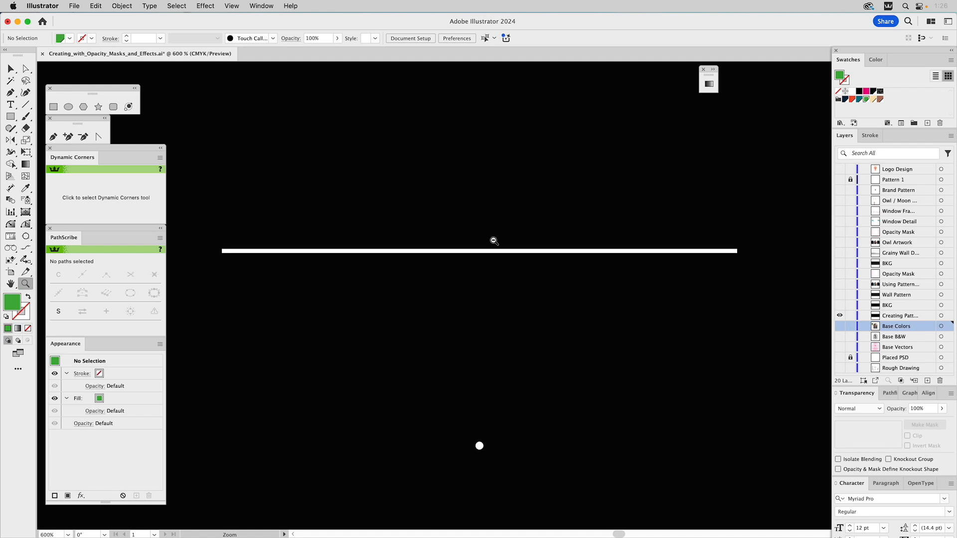
- Apply the teal swatch to the stroke of the white horizontal line and set its tint to 80%
key("v")
left_click(478, 251)
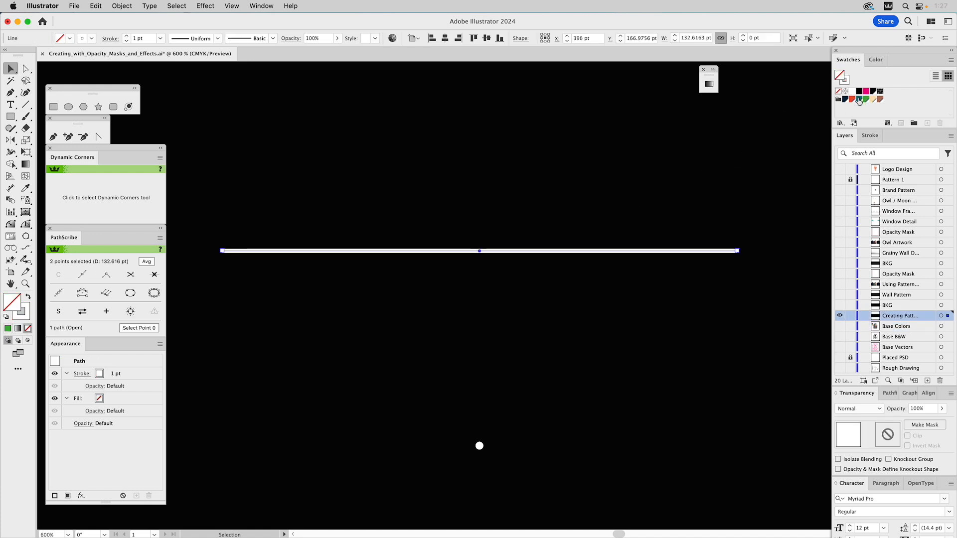
left_click_drag(859, 101, 848, 82)
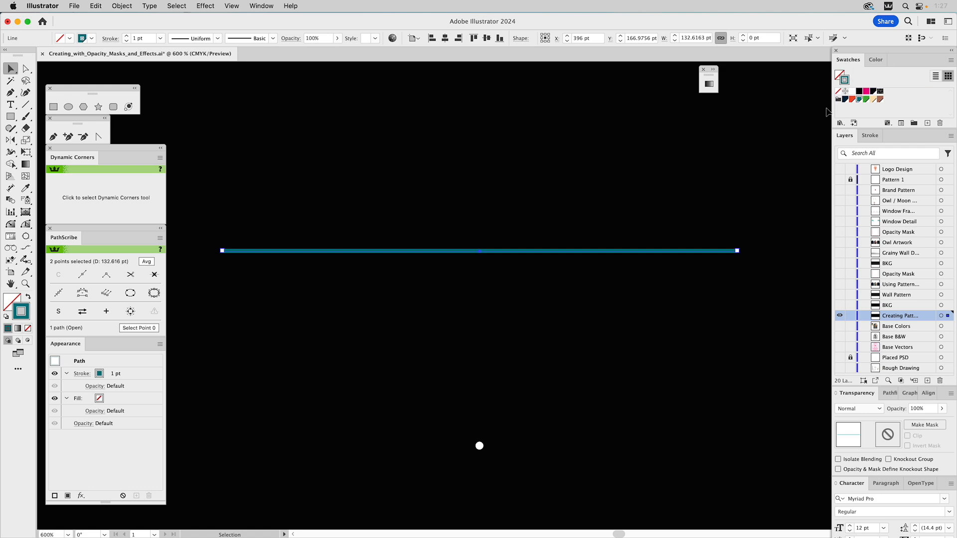
left_click(878, 60)
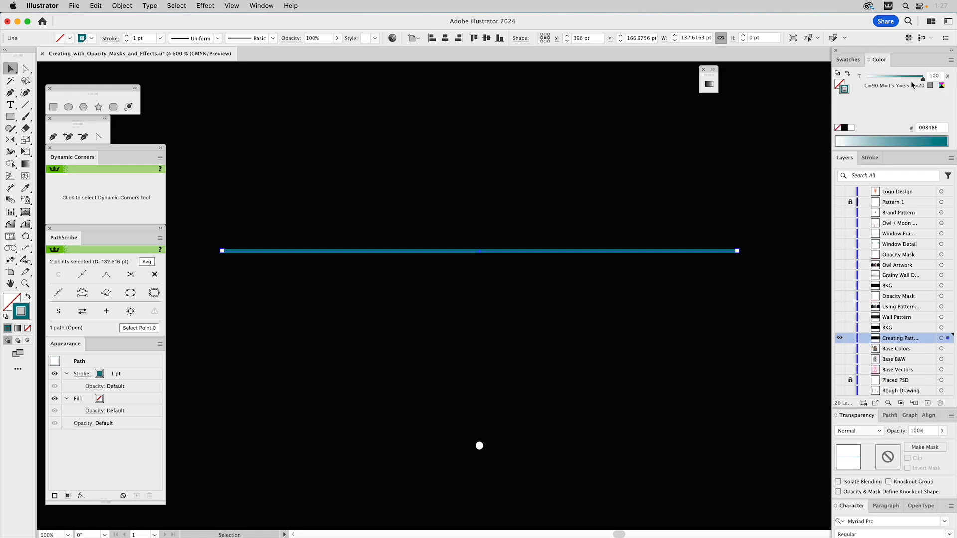
left_click_drag(911, 81, 913, 79)
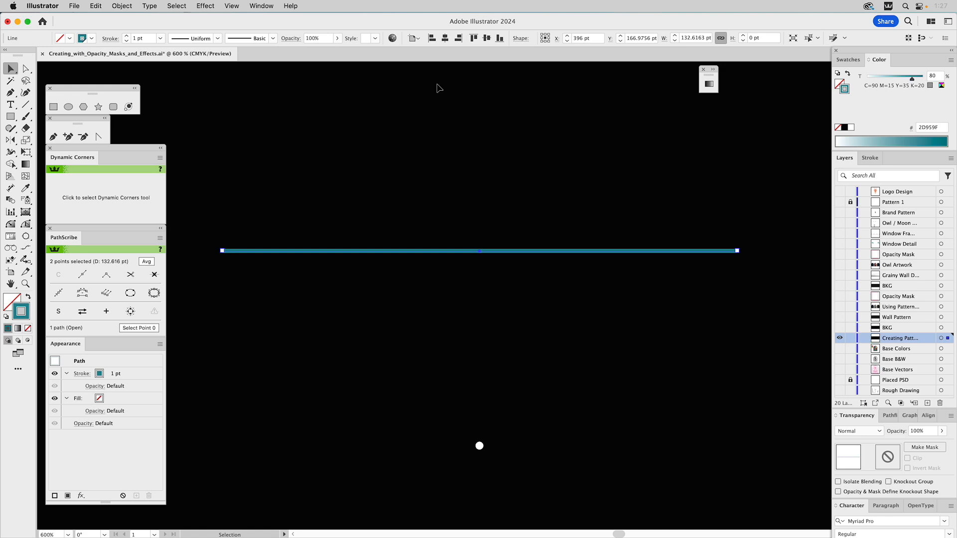
left_click(422, 198)
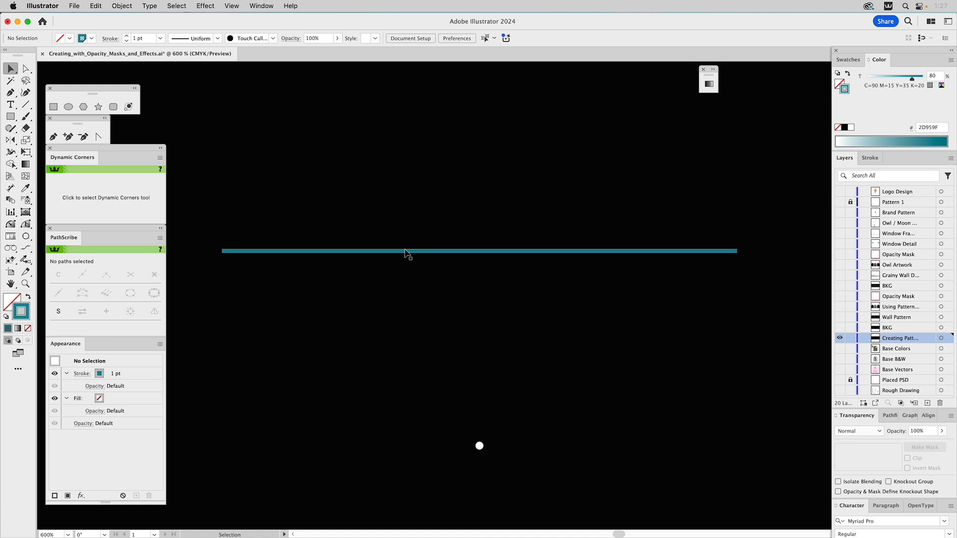
- Apply a Zig Zag effect to the teal line with smooth points, 5 ridges per segment and an absolute size of 3.5 pt
left_click(405, 251)
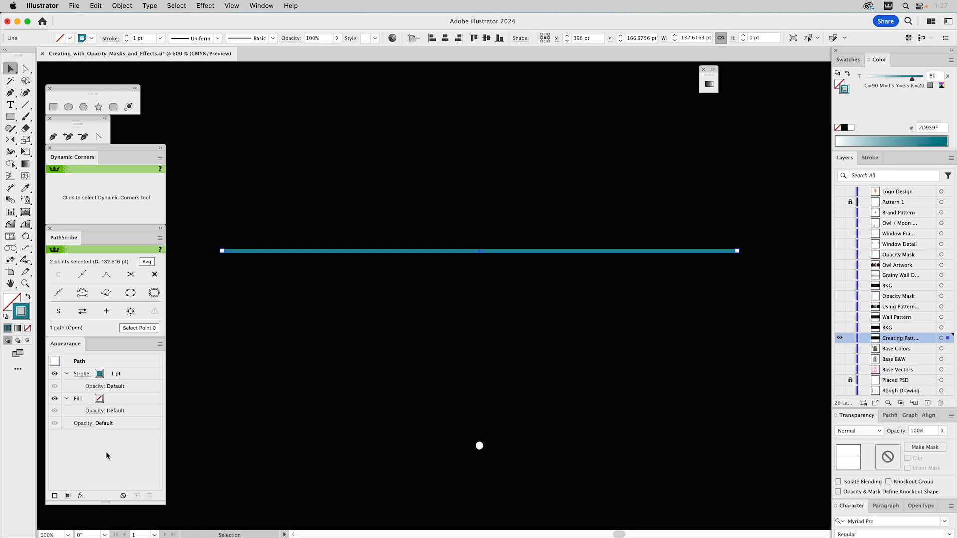
left_click(80, 496)
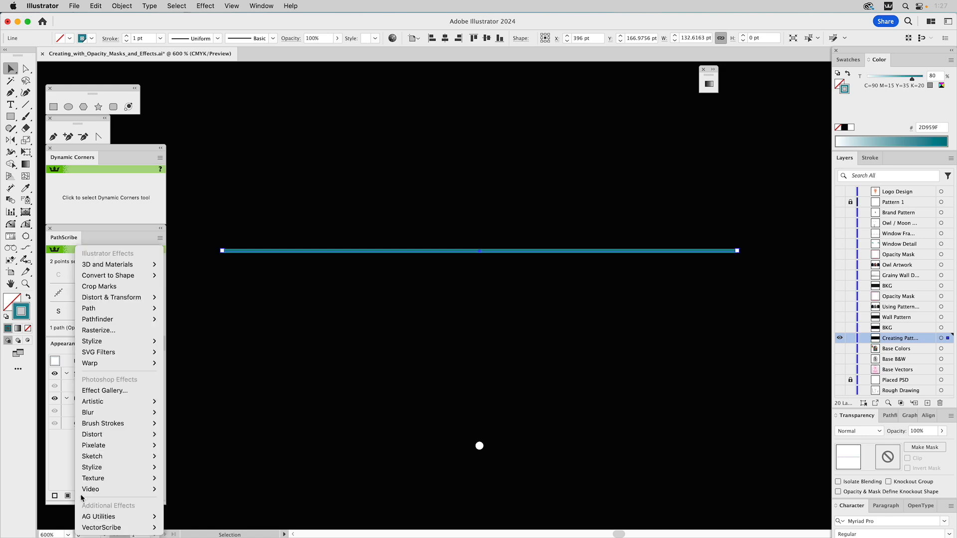
mouse_move(106, 308)
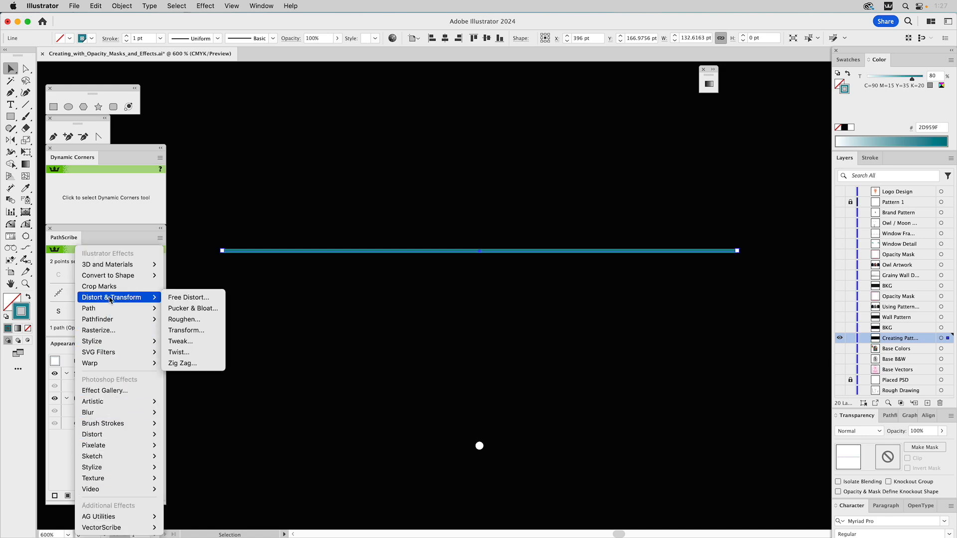
left_click(184, 365)
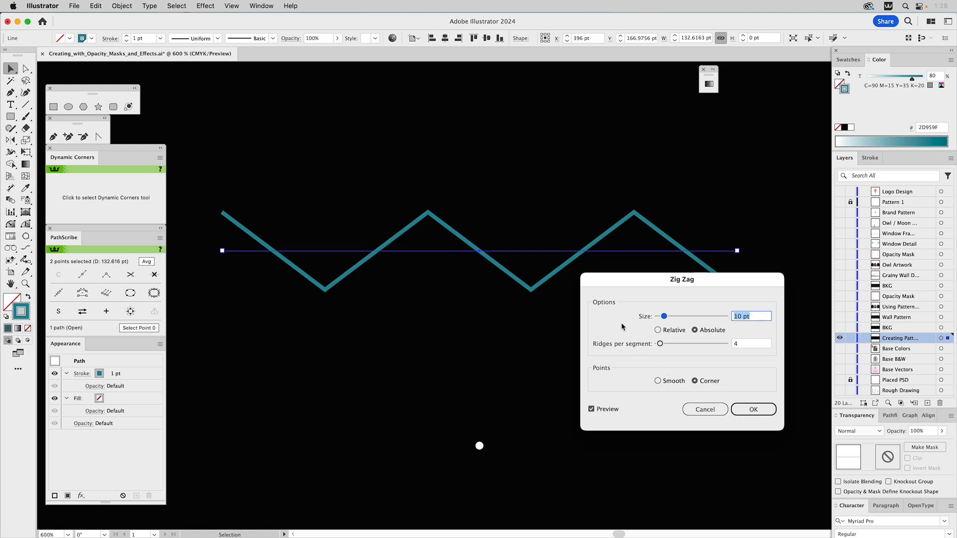
left_click(668, 383)
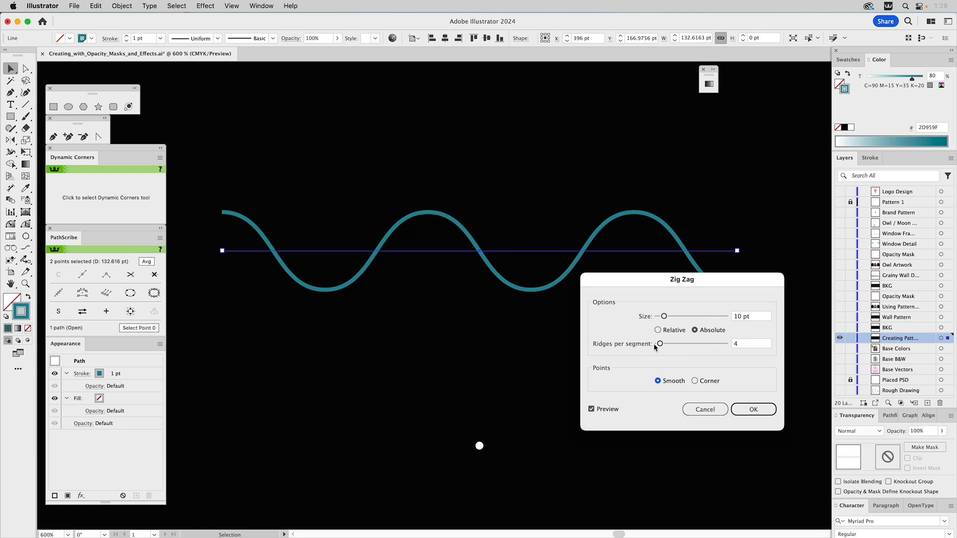
left_click_drag(663, 345, 662, 346)
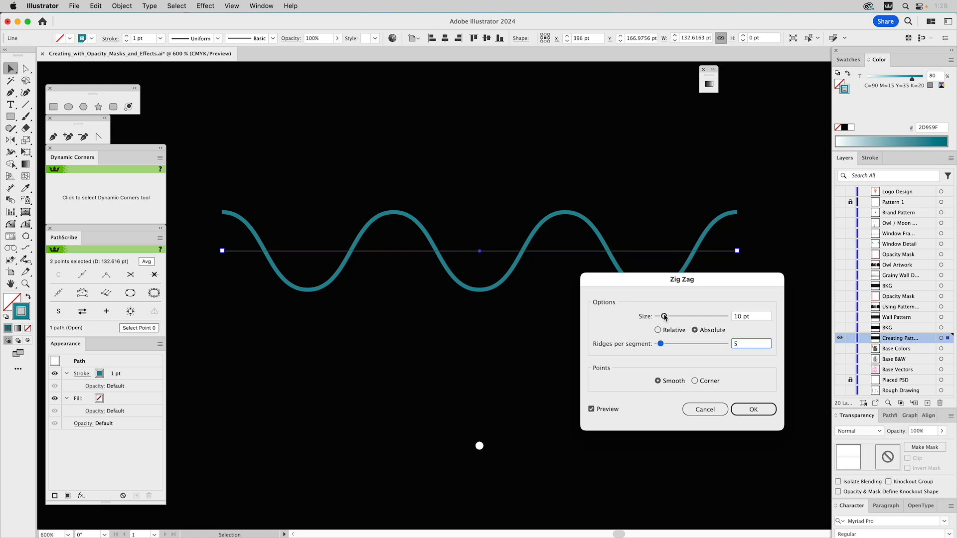
left_click(745, 319)
type("3.5")
left_click(612, 409)
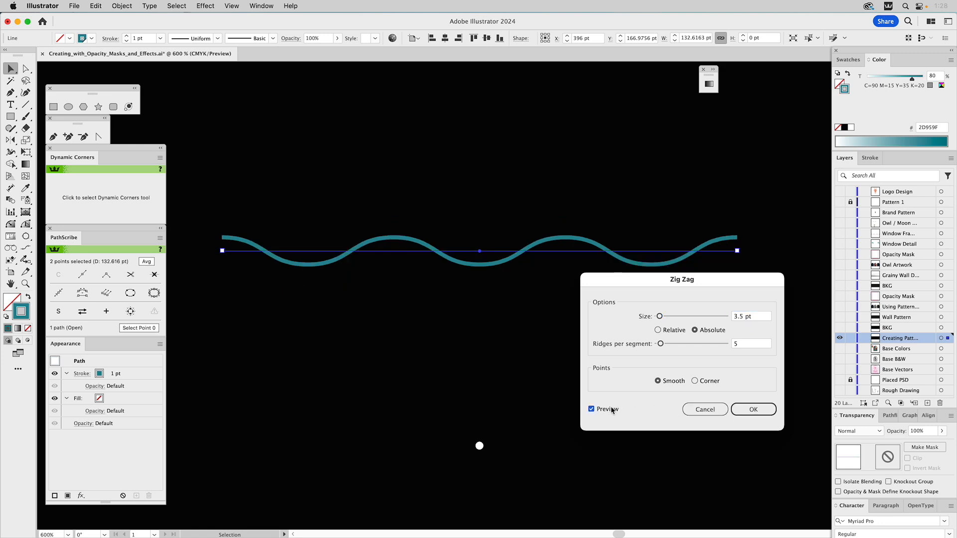
left_click(612, 410)
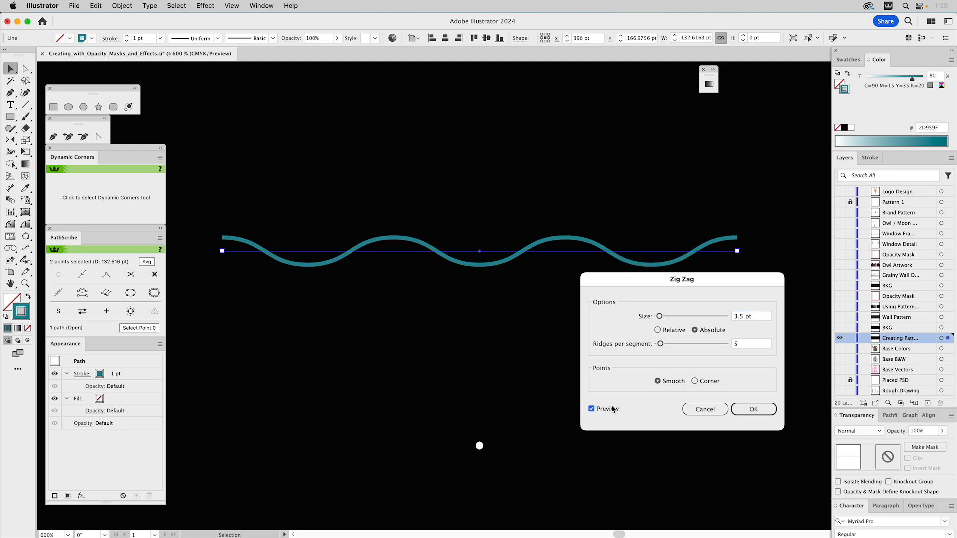
left_click(749, 409)
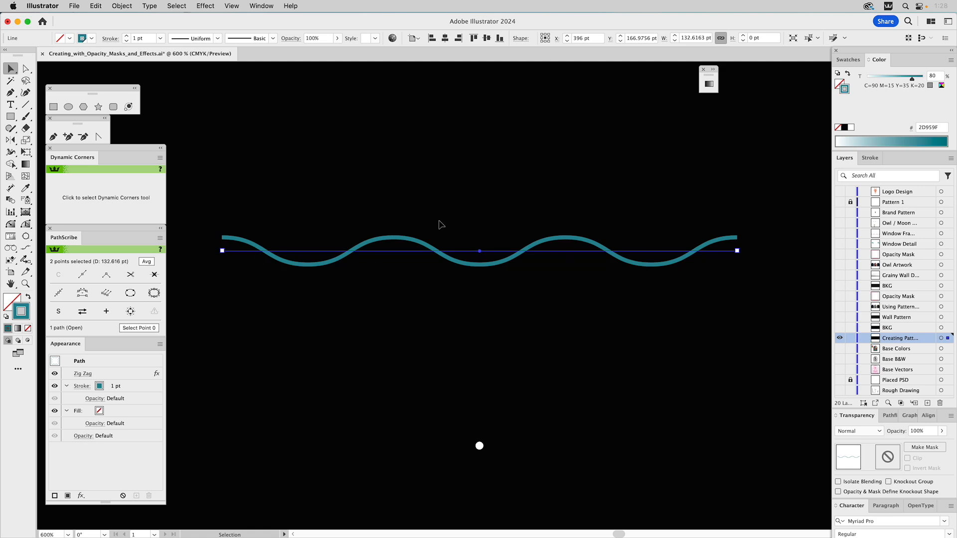
- Expand the wavy line's appearance and make it into a pattern named "Wavy Pattern"
left_click(122, 6)
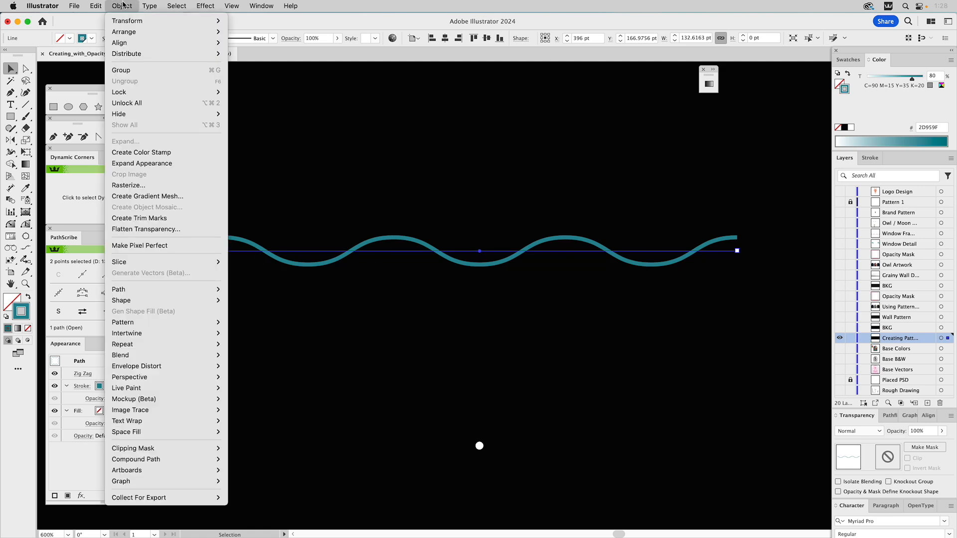
left_click(156, 162)
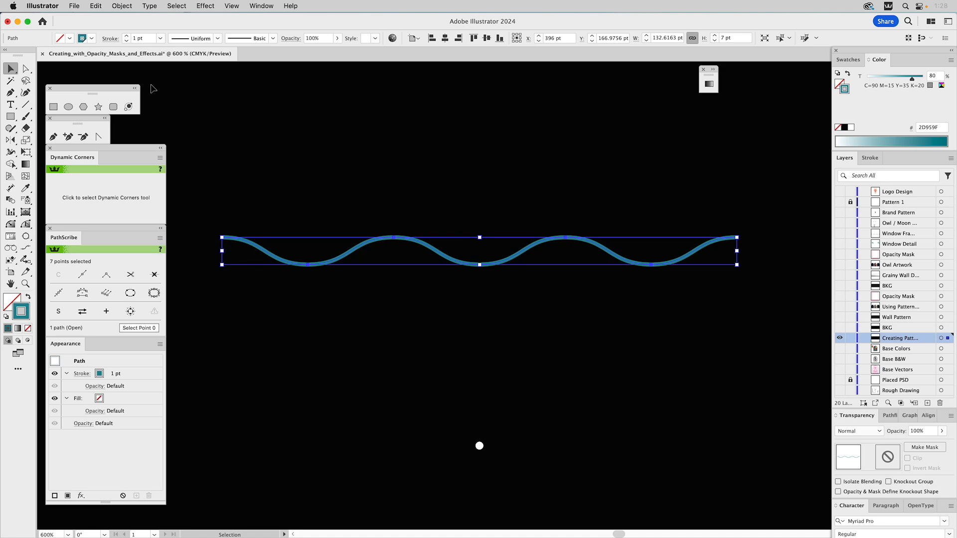
left_click(128, 6)
mouse_move(142, 326)
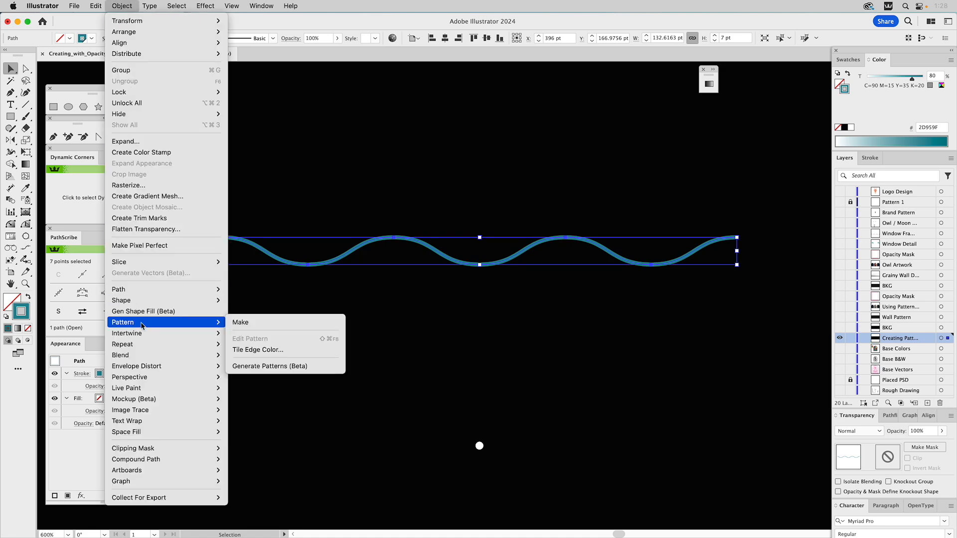
left_click(263, 328)
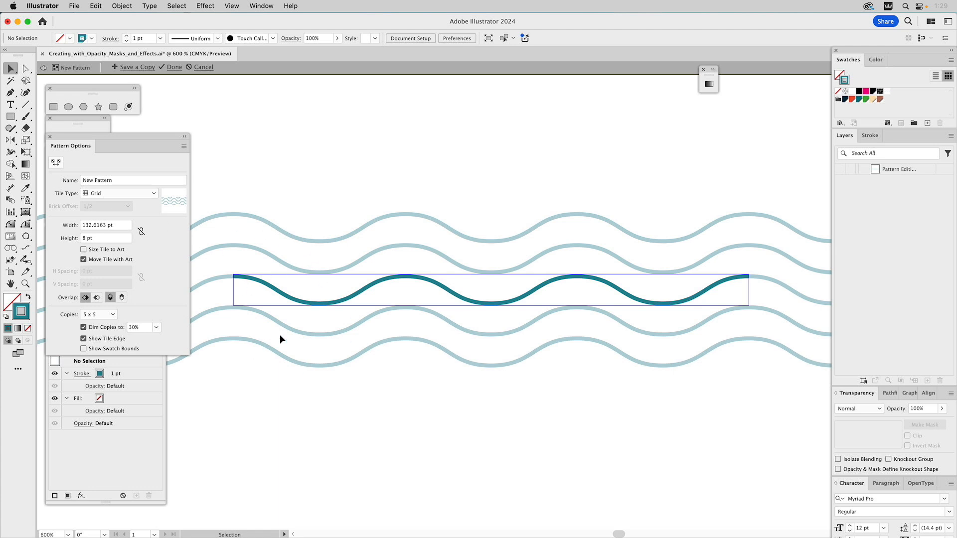
left_click_drag(123, 180, 66, 173)
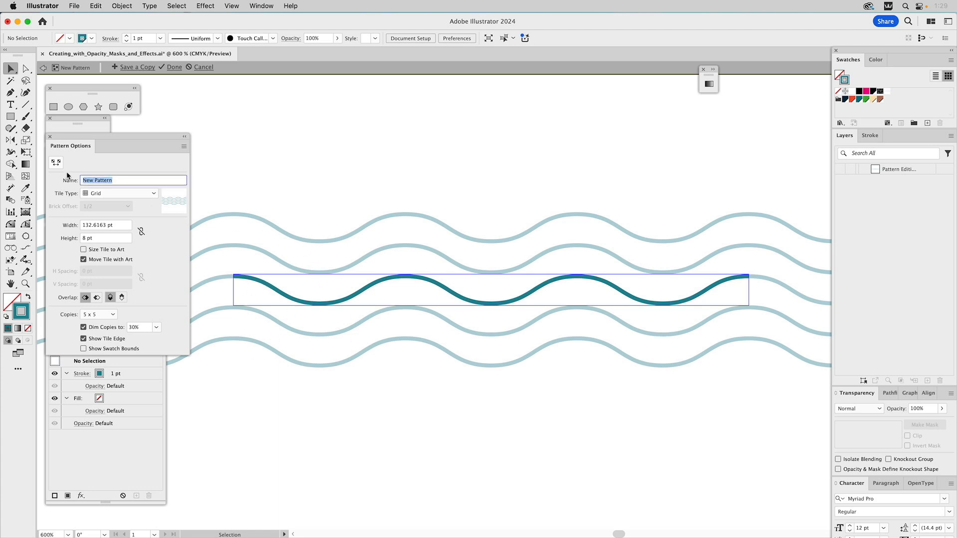
type("Wavy Pattern")
key("Return")
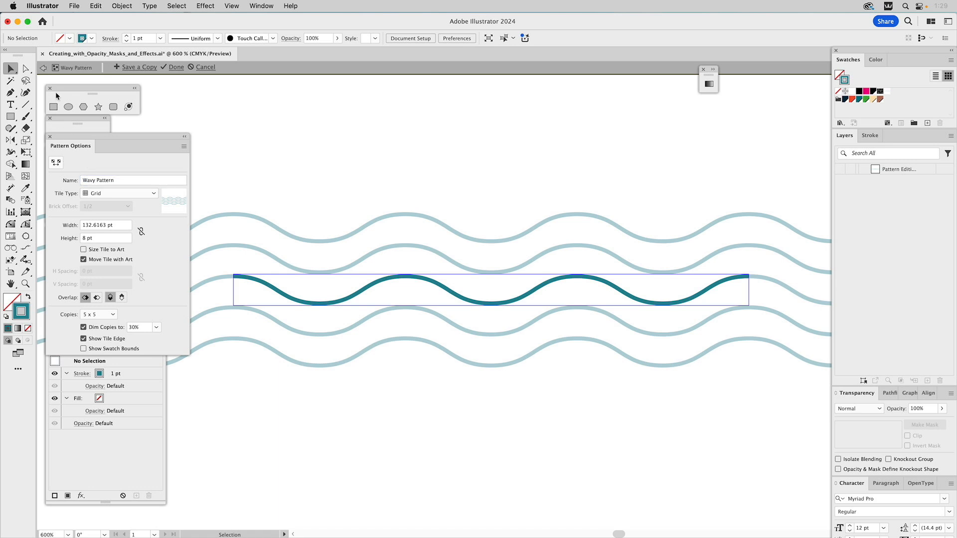
key("Escape")
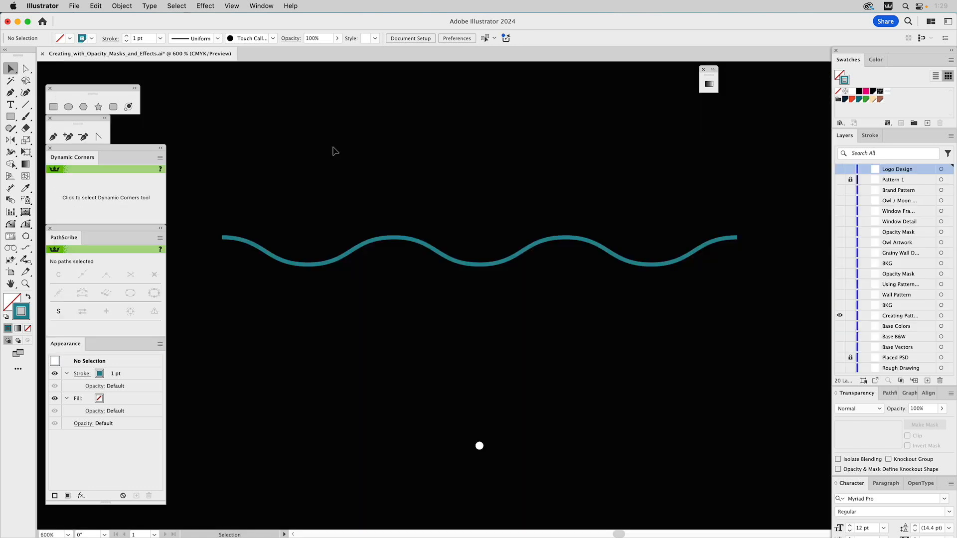
- Fill the small white circle below the wavy line with the palette's orange-red swatch
left_click_drag(424, 332, 428, 201)
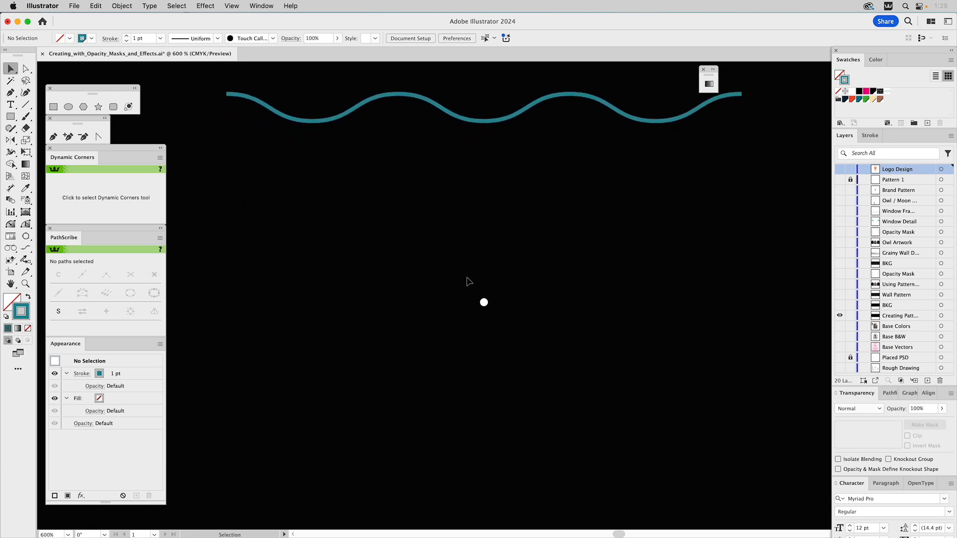
key("z")
left_click_drag(460, 273, 550, 369)
left_click_drag(402, 225, 462, 253)
key("v")
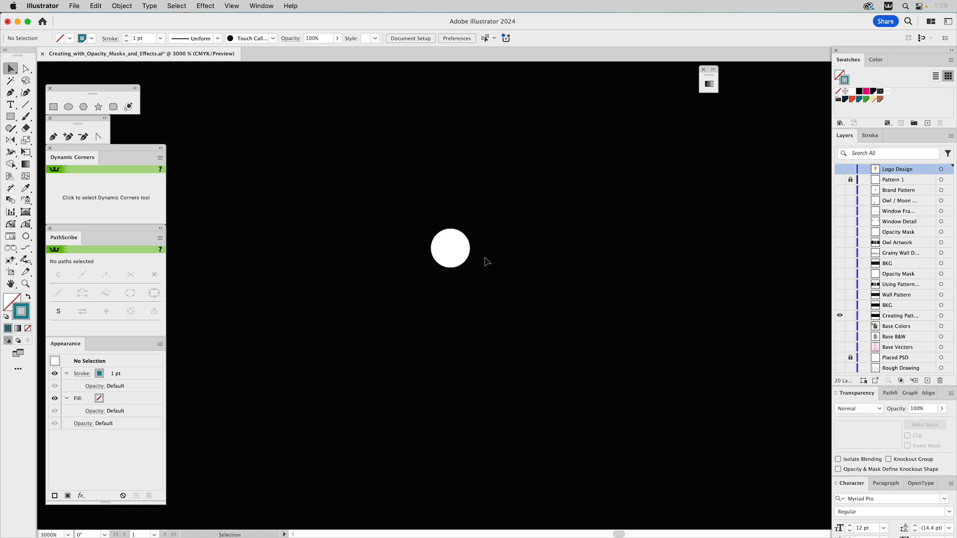
left_click(453, 249)
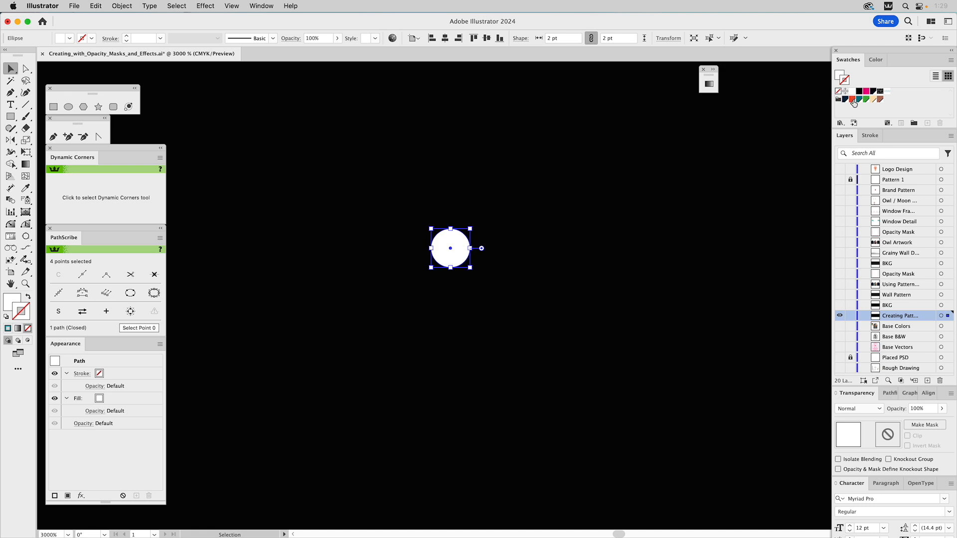
left_click_drag(852, 100, 840, 75)
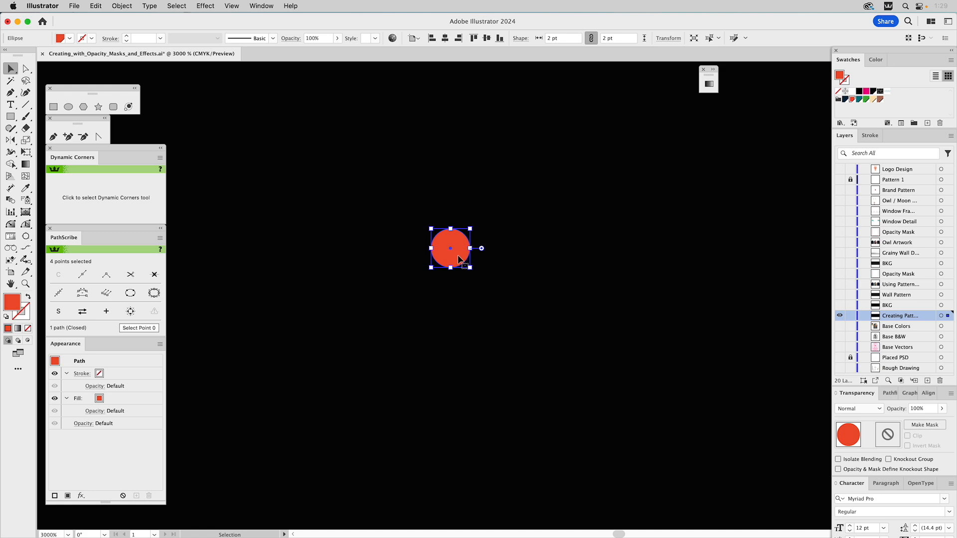
- Duplicate the red circle diagonally up to the right and reflect a copy of the duplicate below the original's horizontal center line
left_click_drag(459, 259, 492, 209)
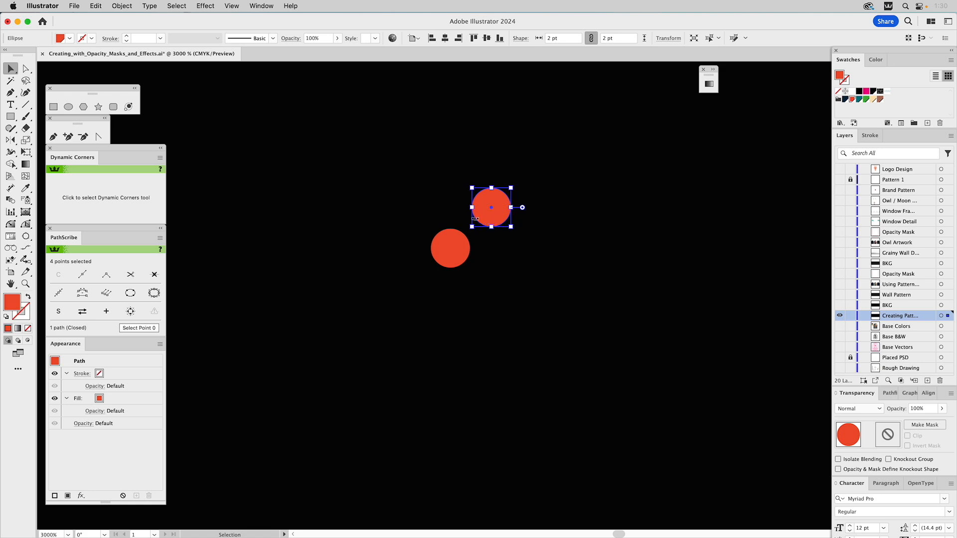
left_click(11, 140)
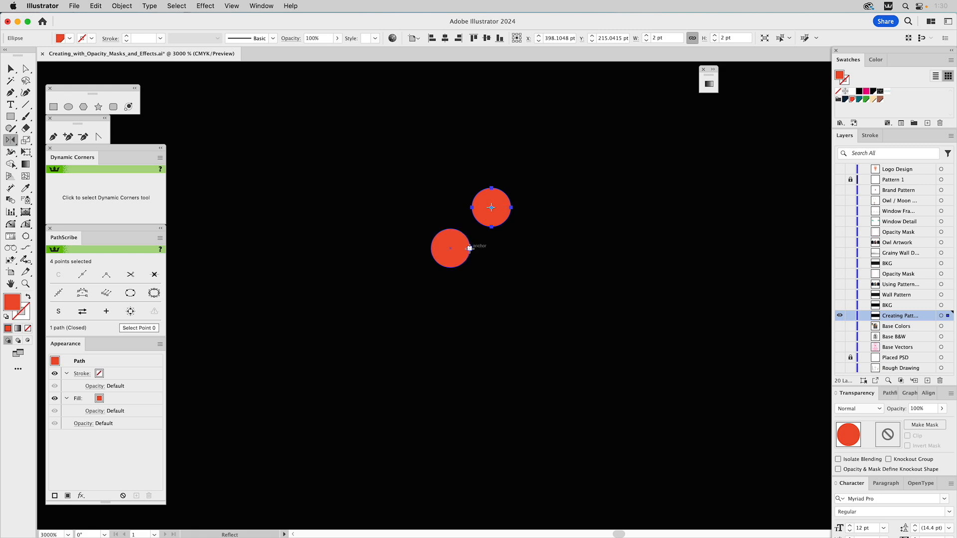
left_click(470, 247)
left_click_drag(516, 260, 526, 259)
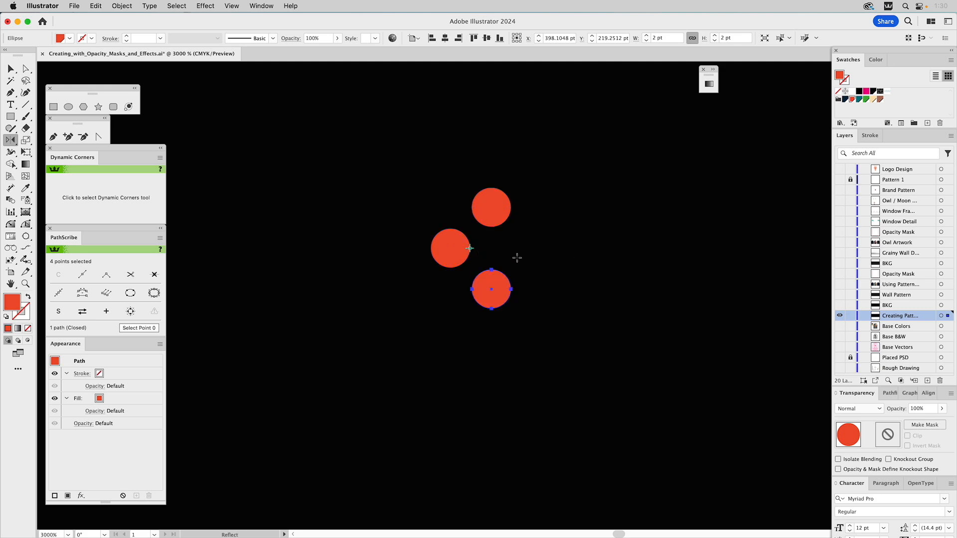
key("v")
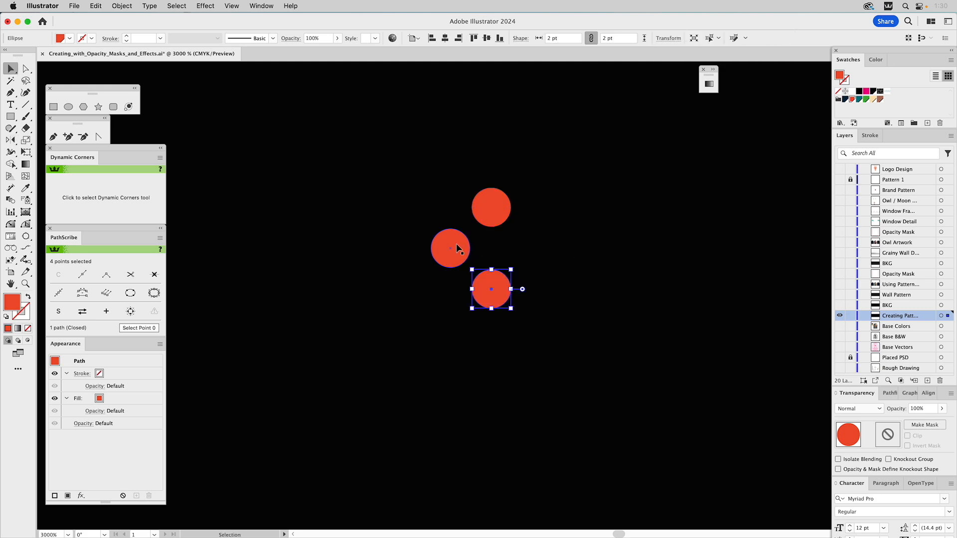
- Reflect a copy of the leftmost circle across the vertical axis through the upper circle to complete a four-dot diamond
left_click(457, 244)
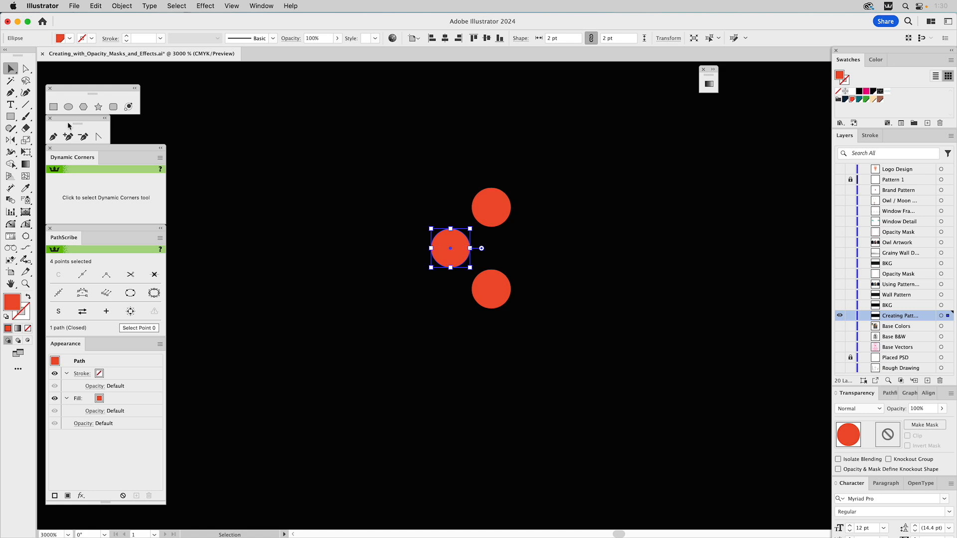
left_click(16, 140)
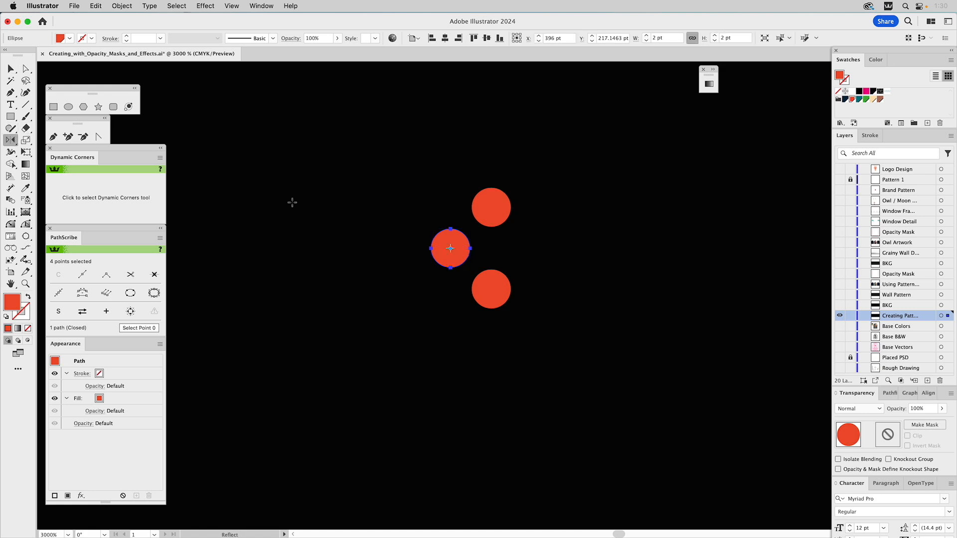
left_click(492, 226)
left_click_drag(491, 227, 491, 278)
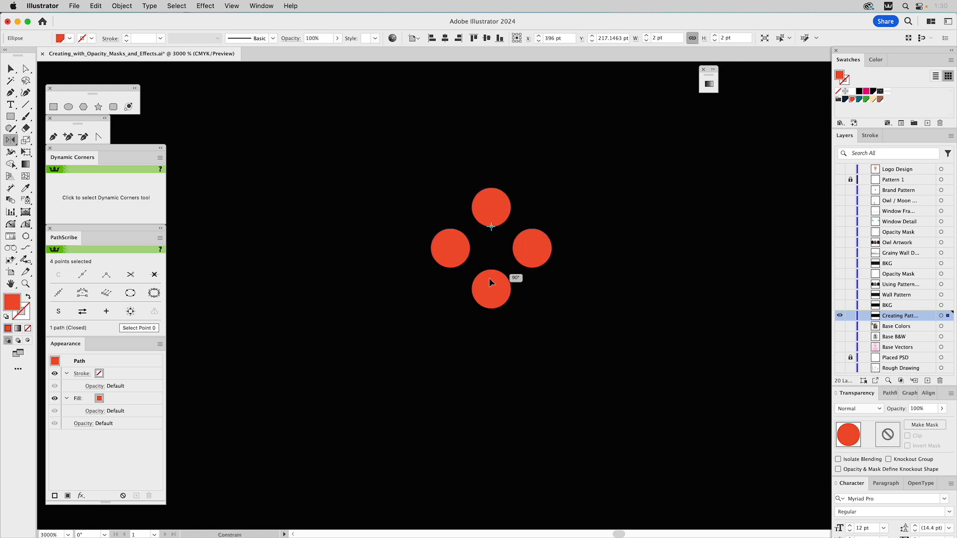
key("v")
- Reflect a copy of the diamond's lowest circle across the vertical axis through its rightmost circle
left_click(494, 289)
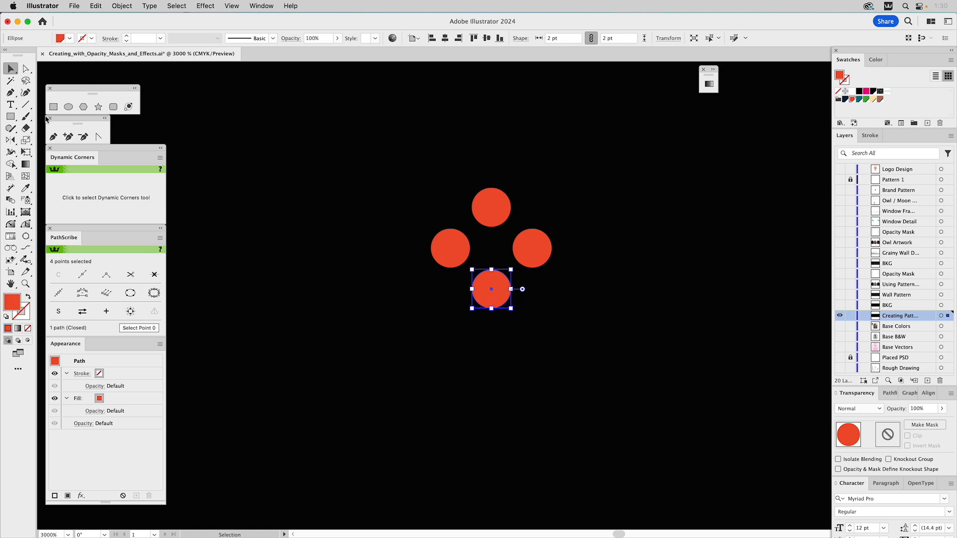
left_click(17, 140)
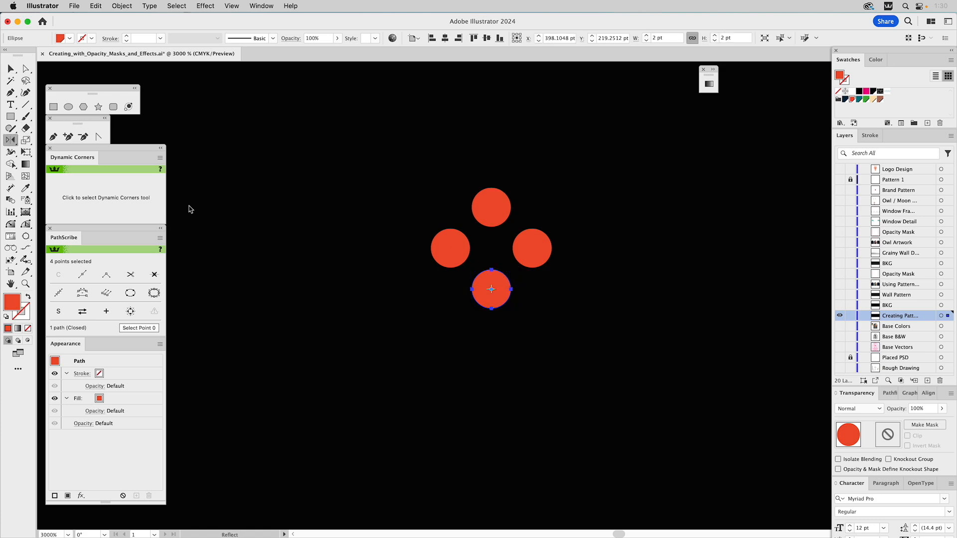
left_click(532, 266)
left_click(533, 319, "alt+shift")
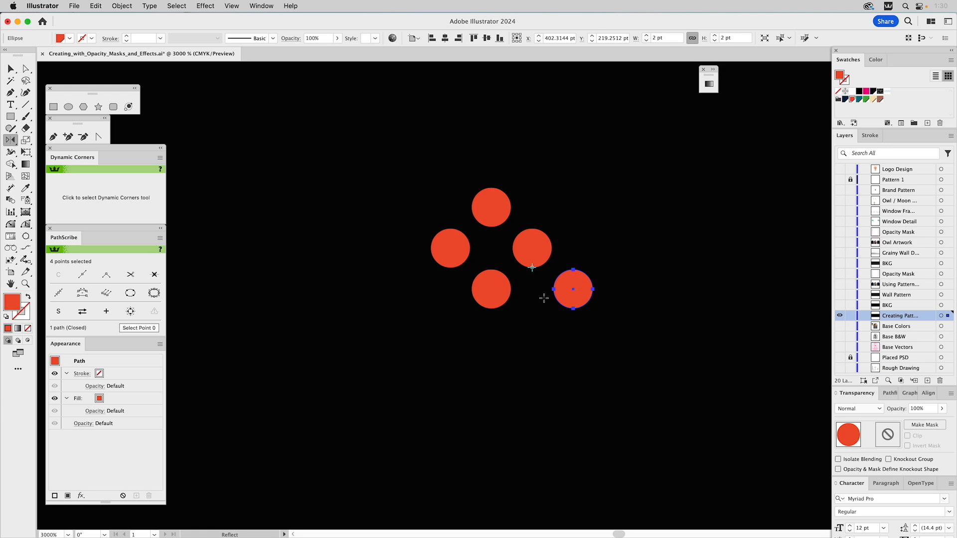
key("v")
- Select all five red circles and make a new pattern from them
left_click(417, 167)
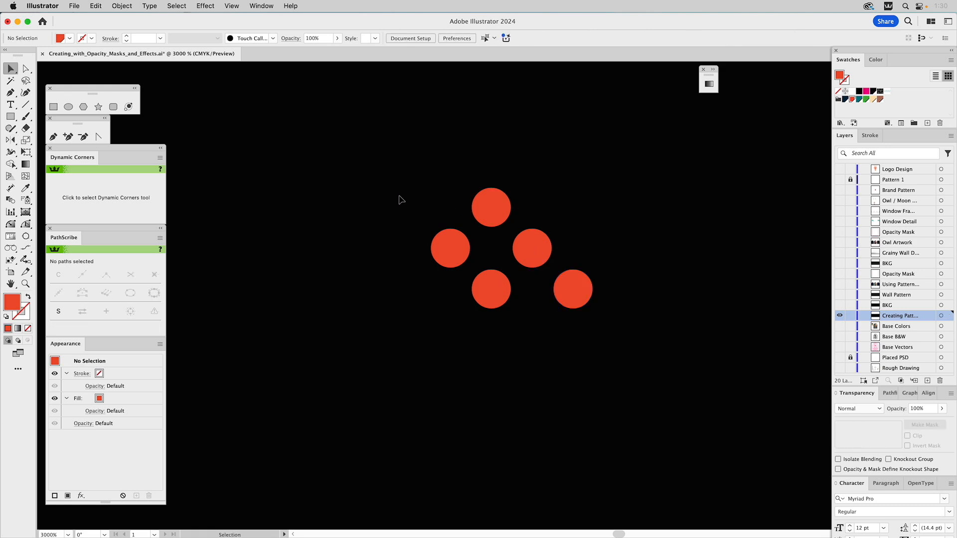
left_click_drag(404, 192, 618, 368)
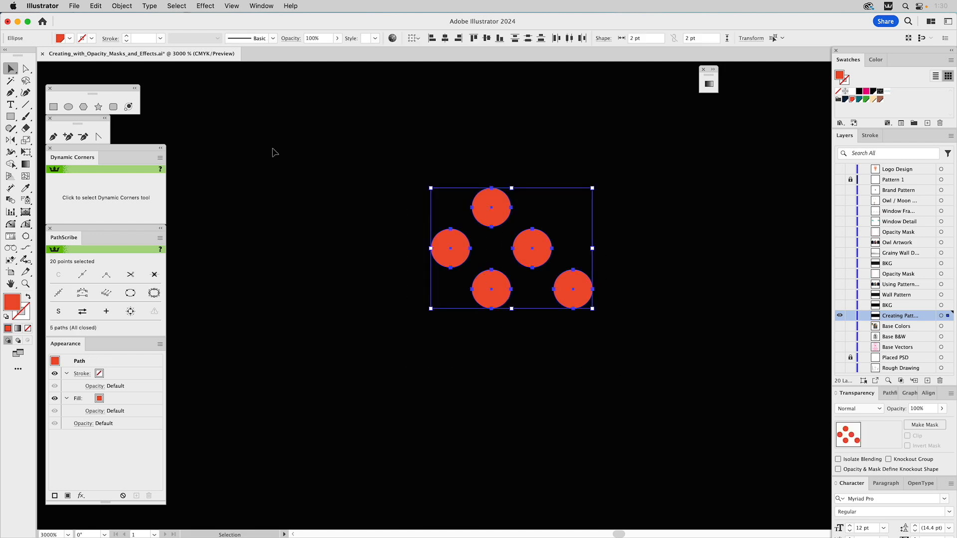
left_click(130, 9)
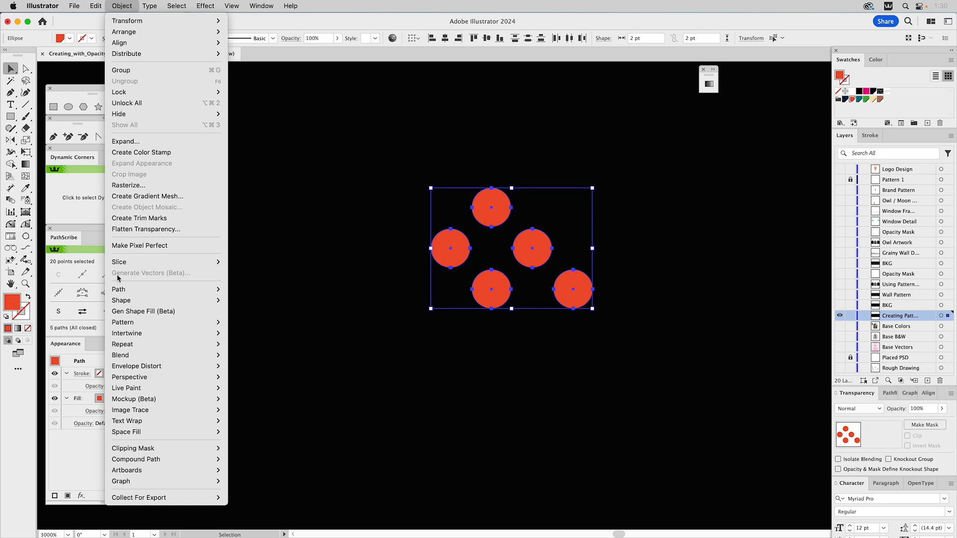
mouse_move(123, 323)
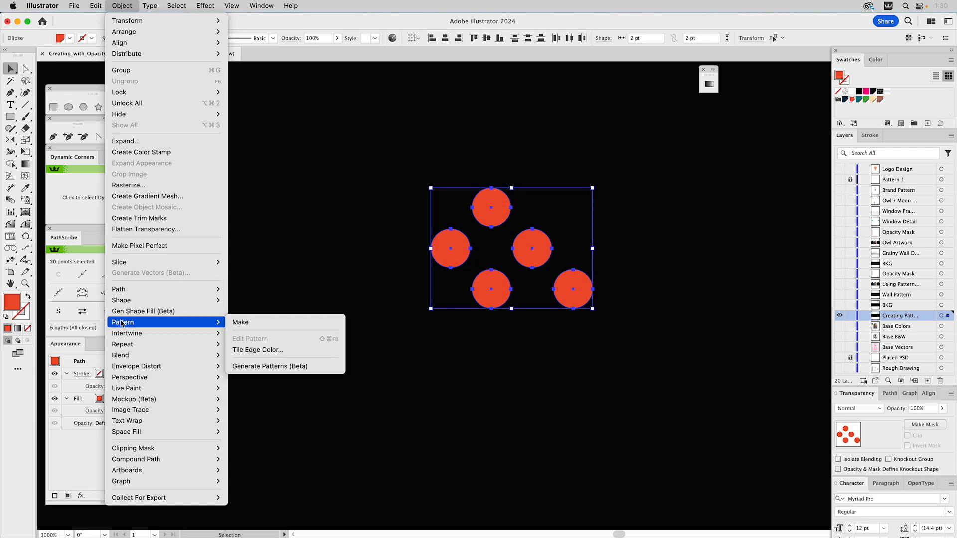
left_click(250, 324)
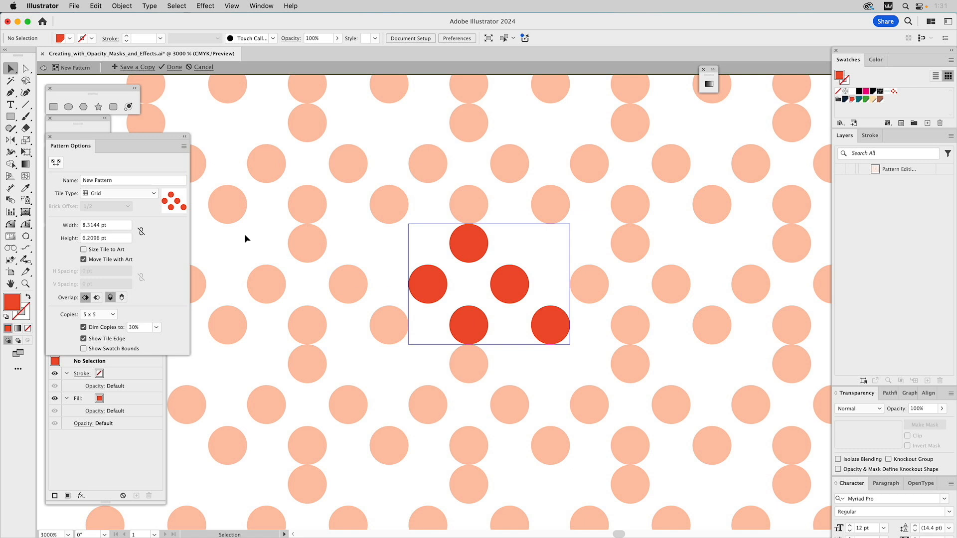
- Shorten the pattern tile to run between the top and bottom circles' center lines, and delete the bottom-left circle
left_click(57, 165)
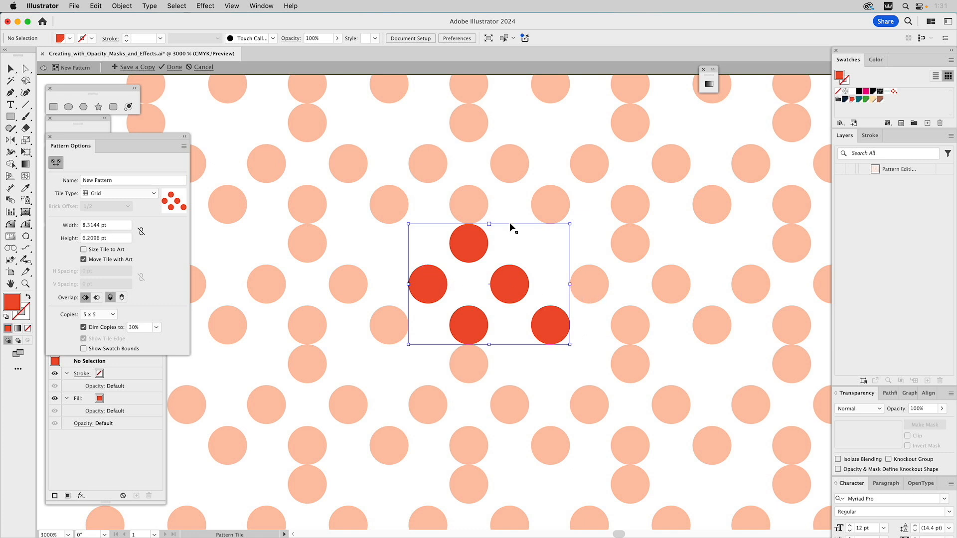
left_click_drag(489, 223, 488, 245)
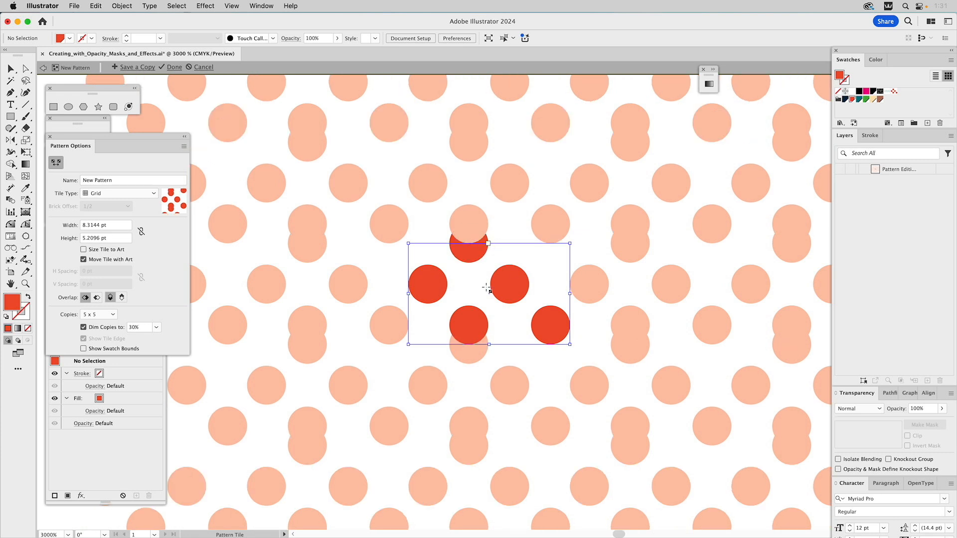
left_click_drag(489, 344, 488, 325)
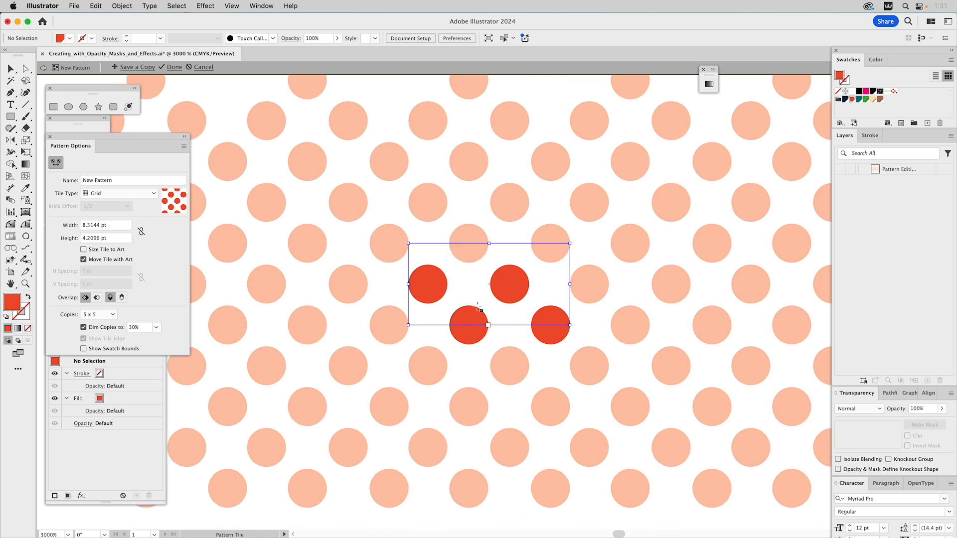
key("v")
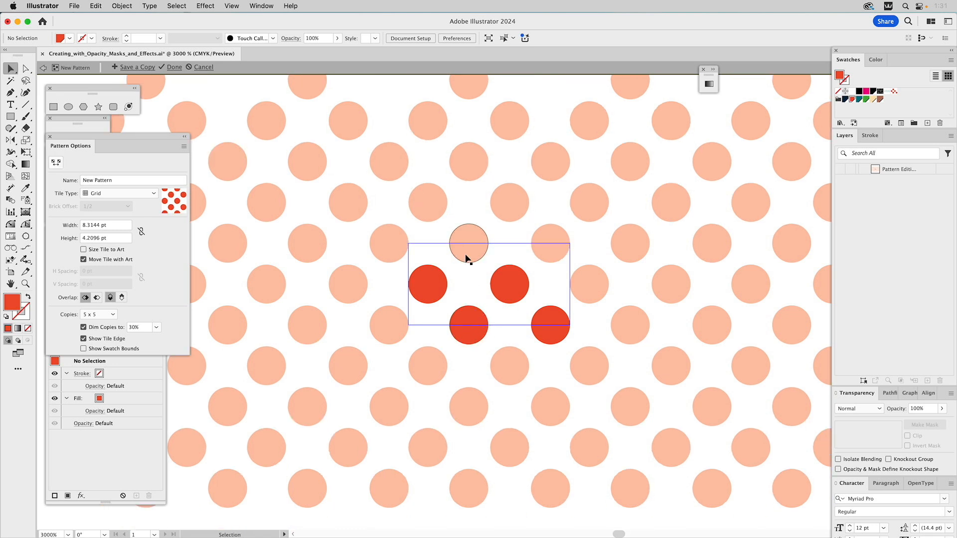
left_click(472, 312)
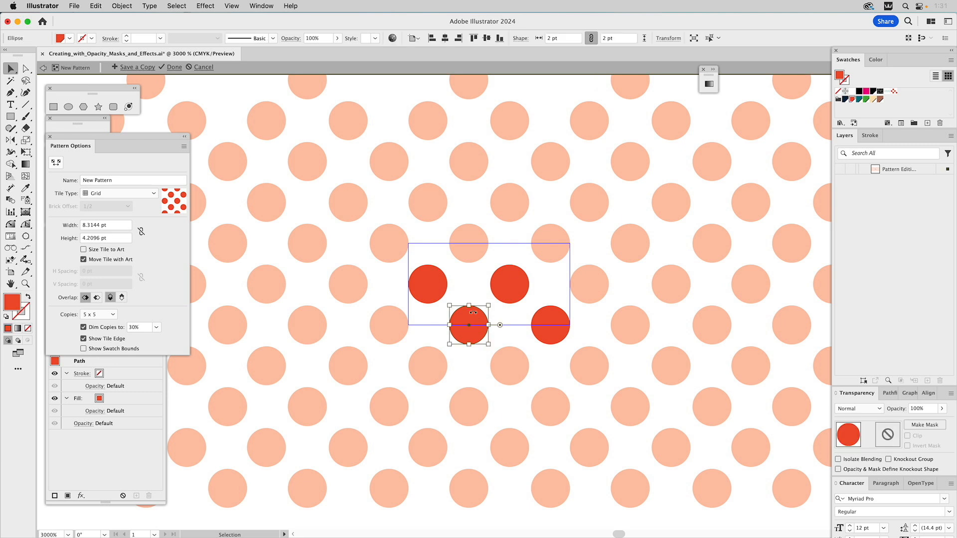
key("Delete")
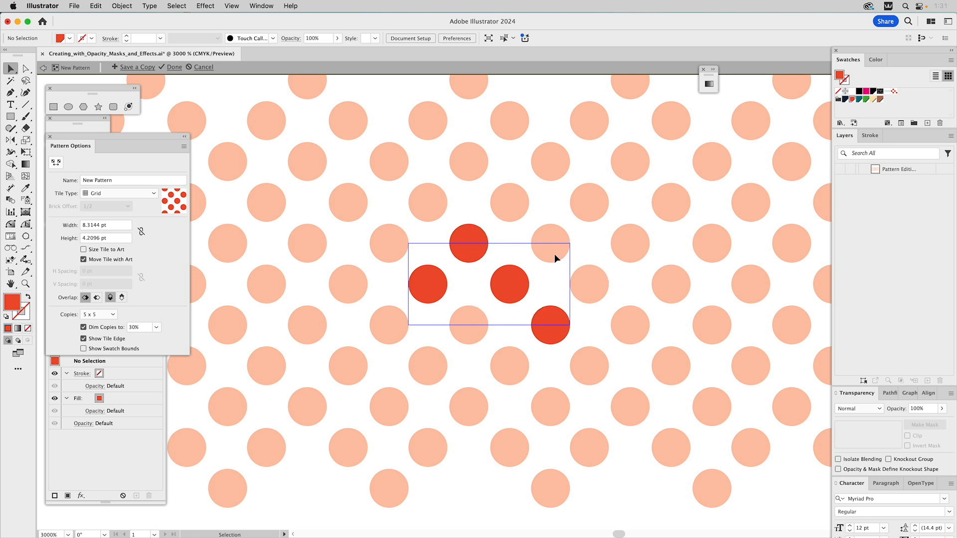
- Name the dot pattern "Sun Dots (Orange)" and finish editing it
left_click(125, 178)
type("Sun Dots (Orange)")
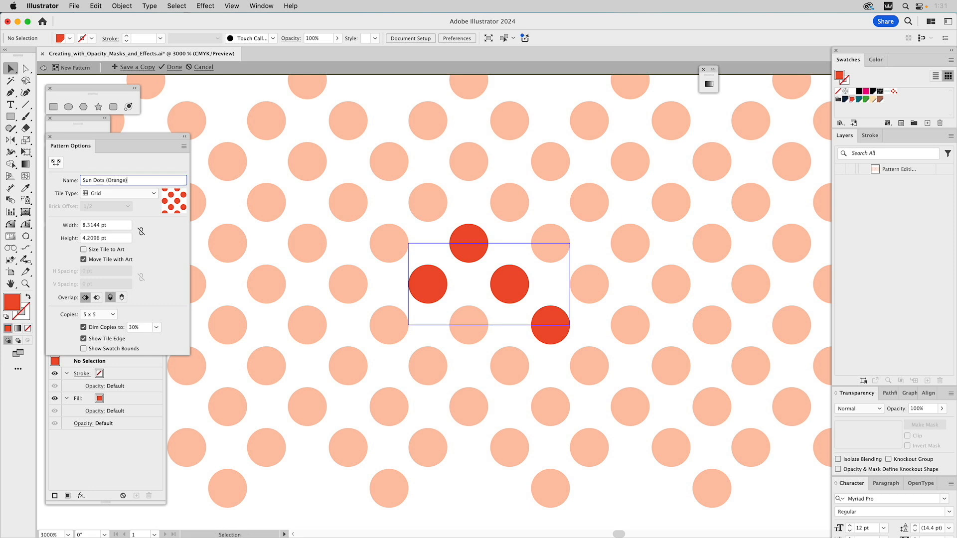
key("Return")
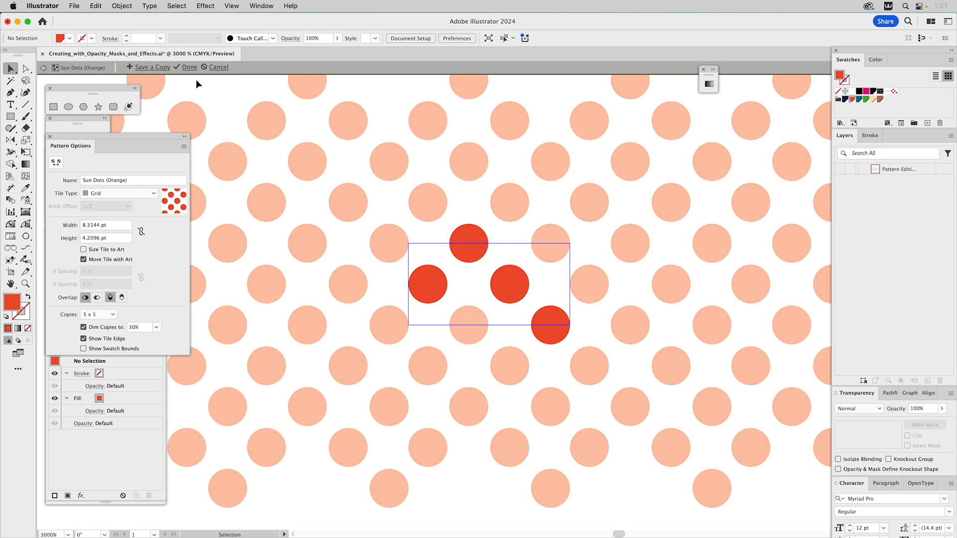
double_click(415, 193)
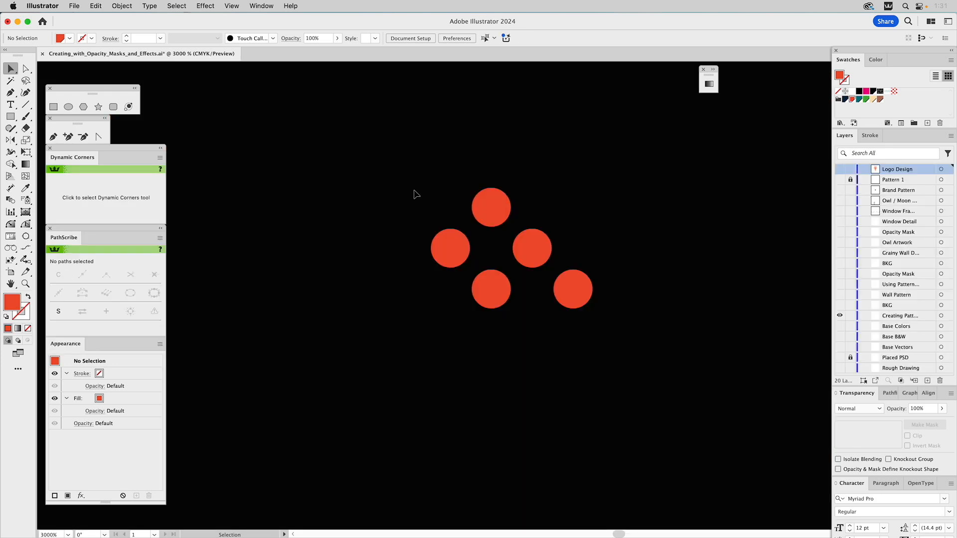
- Show the layer for using patterns and its BKG layer, and hide the layer for creating patterns
key("super+0")
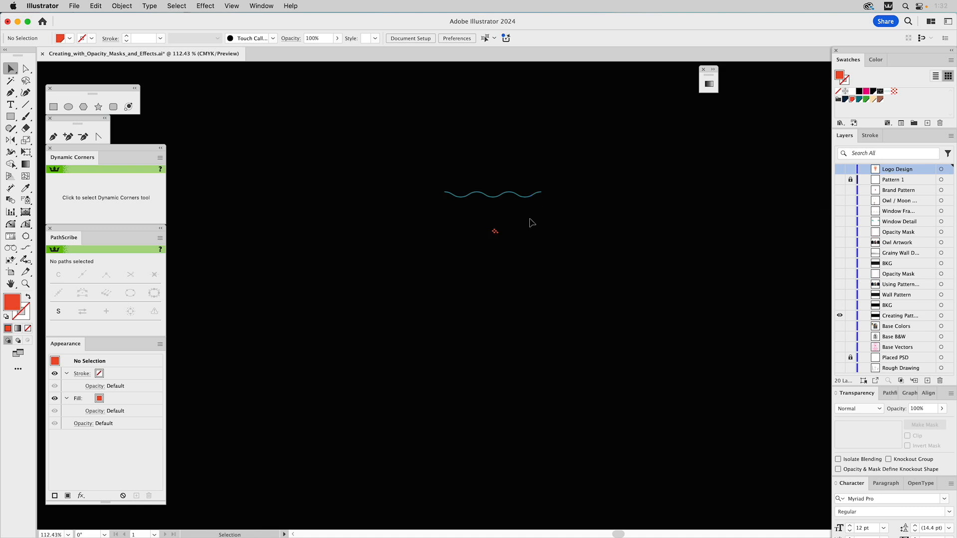
left_click(840, 284)
left_click(840, 316)
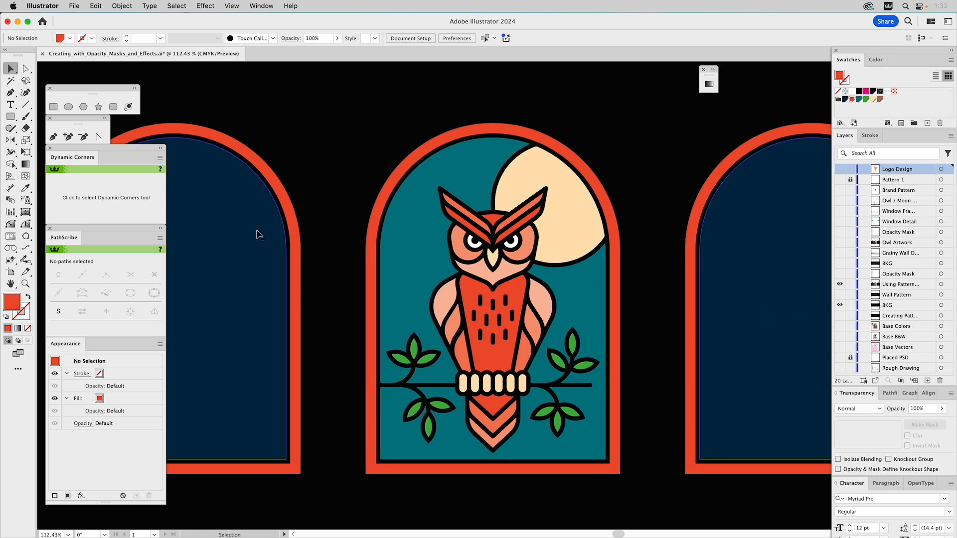
- Add a second fill to the navy side-window compound path and apply the teal wavy-line pattern swatch to it
left_click_drag(259, 231, 380, 225)
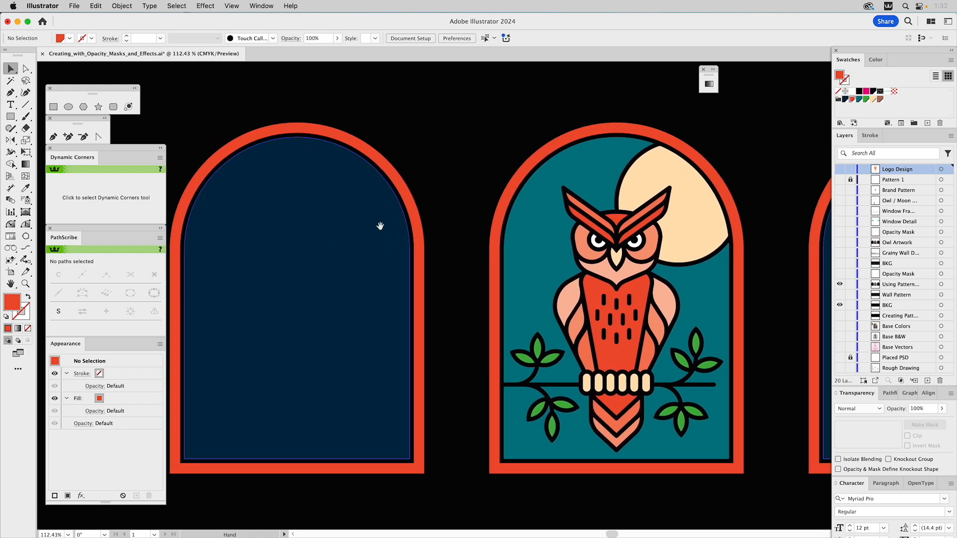
left_click(341, 261)
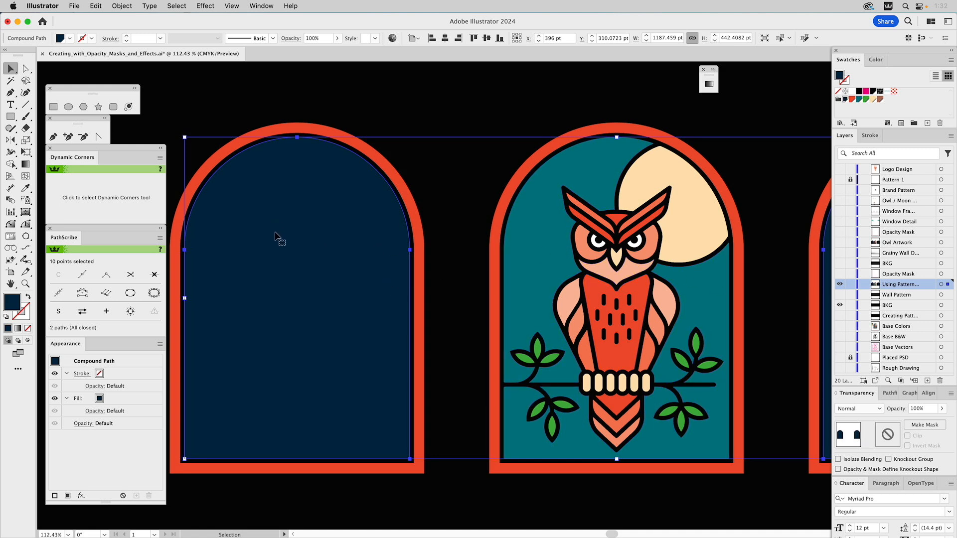
left_click(110, 399)
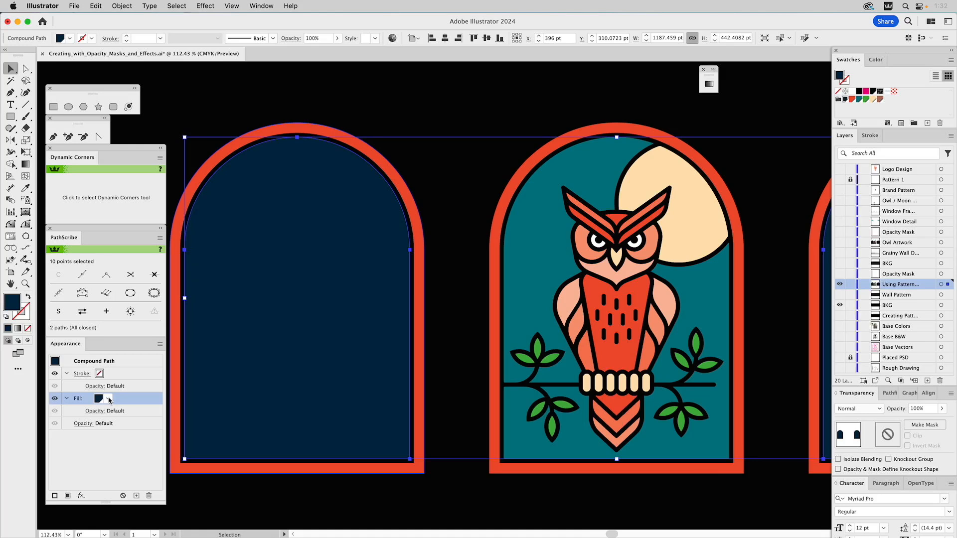
left_click(160, 343)
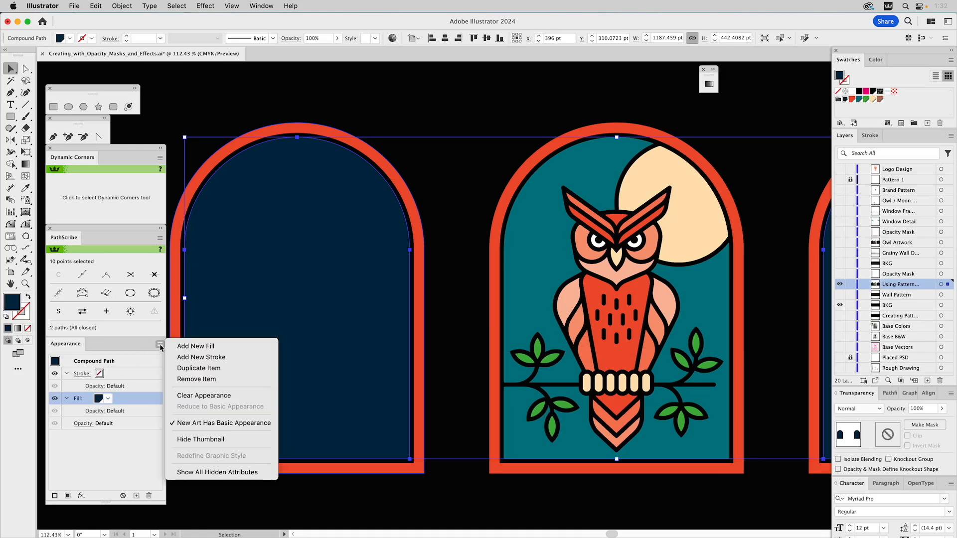
left_click(190, 348)
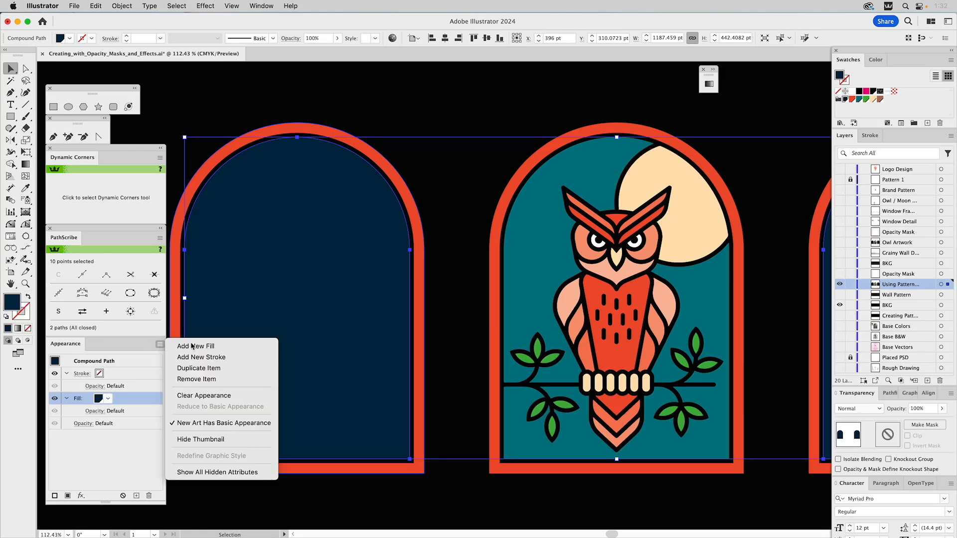
left_click(109, 399)
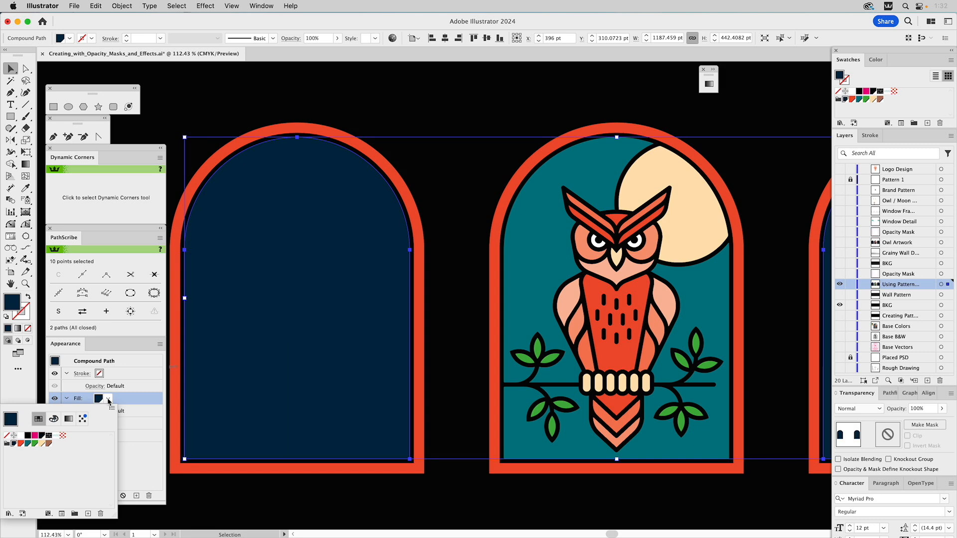
left_click(55, 436)
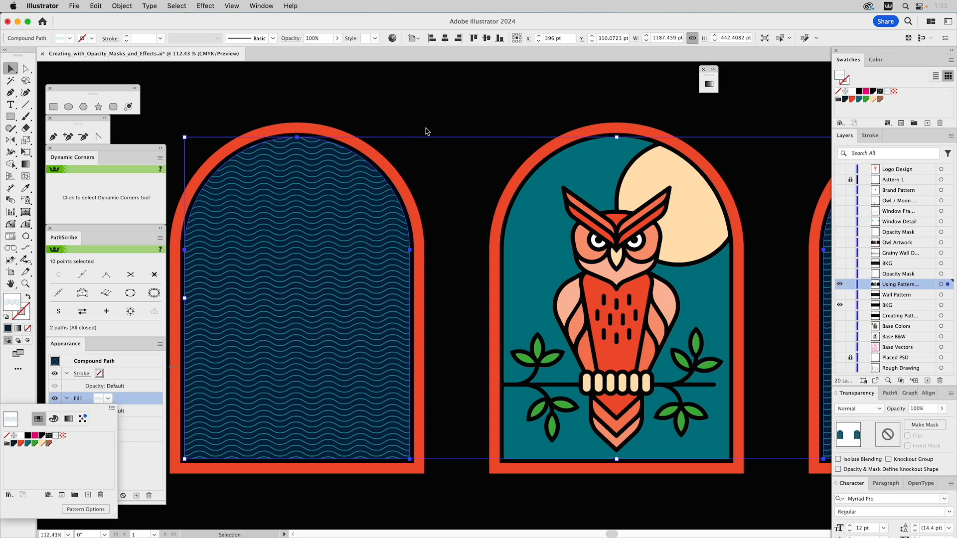
key("Escape")
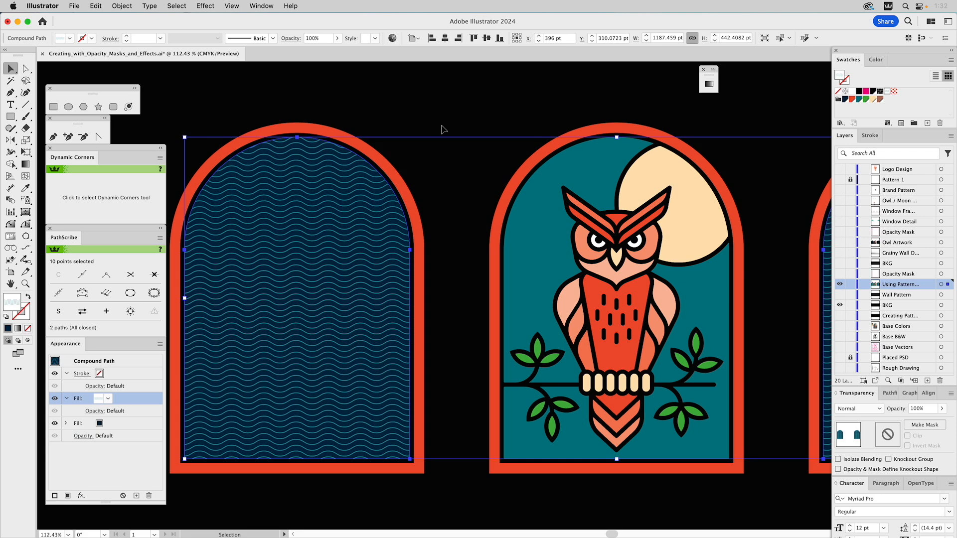
left_click(463, 100)
- Add a second fill to the cream moon shape and apply the Sun Dots (Orange) pattern swatch to it
left_click_drag(609, 184, 503, 189)
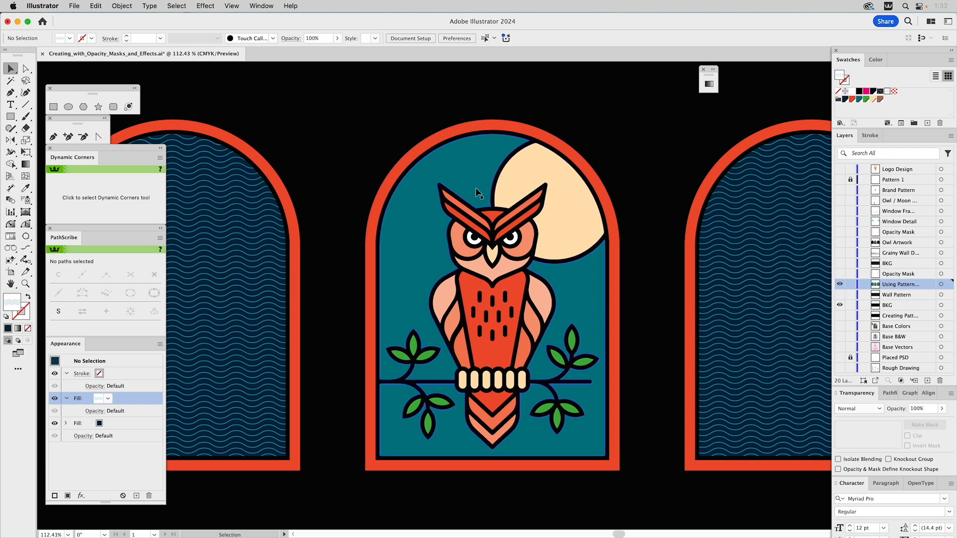
left_click(515, 179)
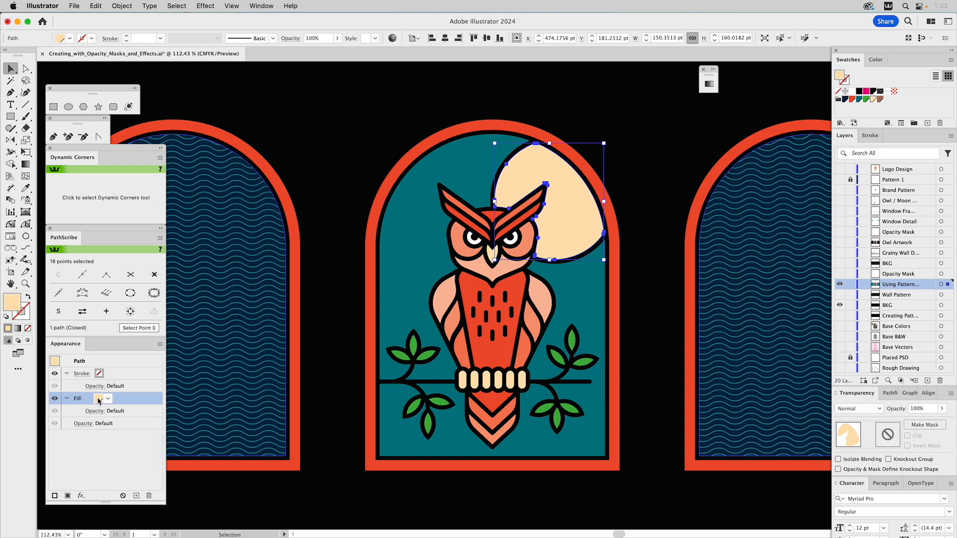
left_click(160, 345)
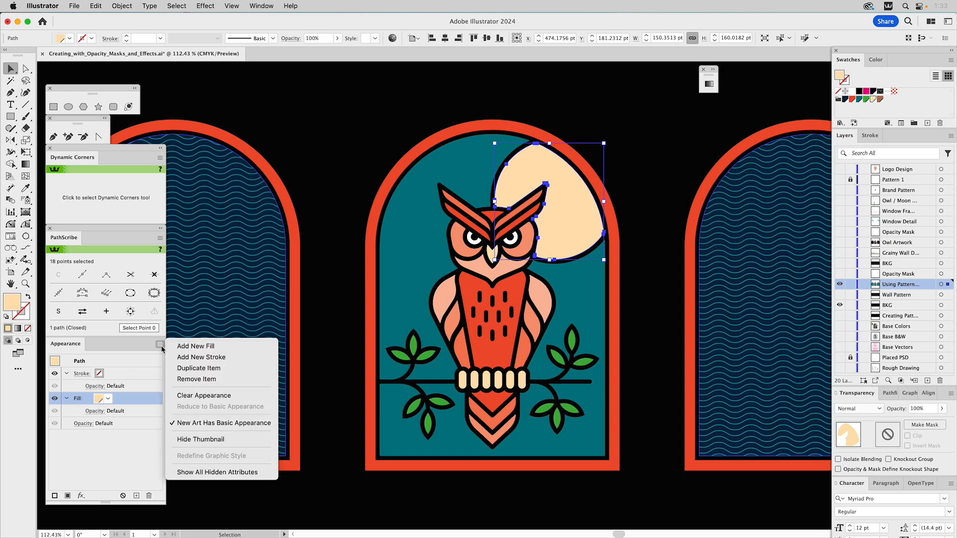
left_click(188, 347)
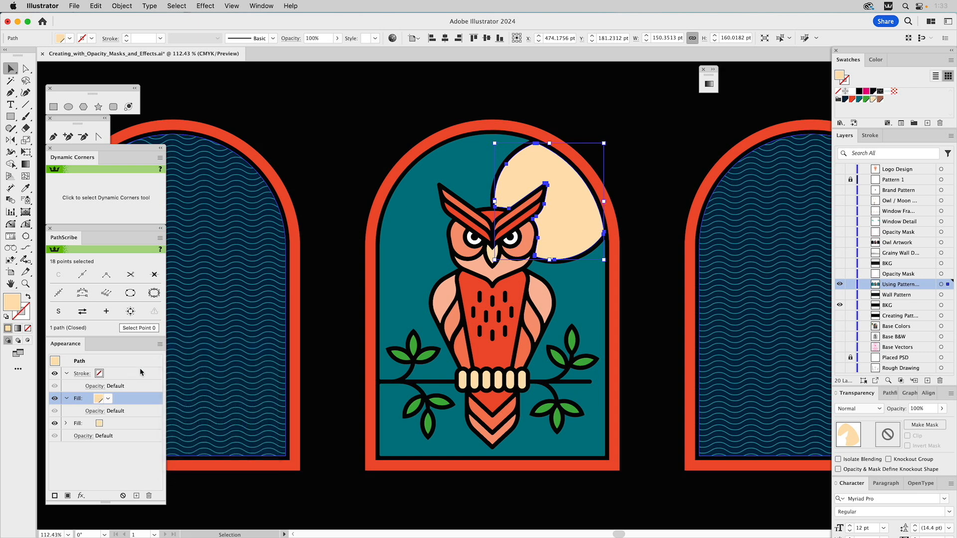
left_click(109, 401)
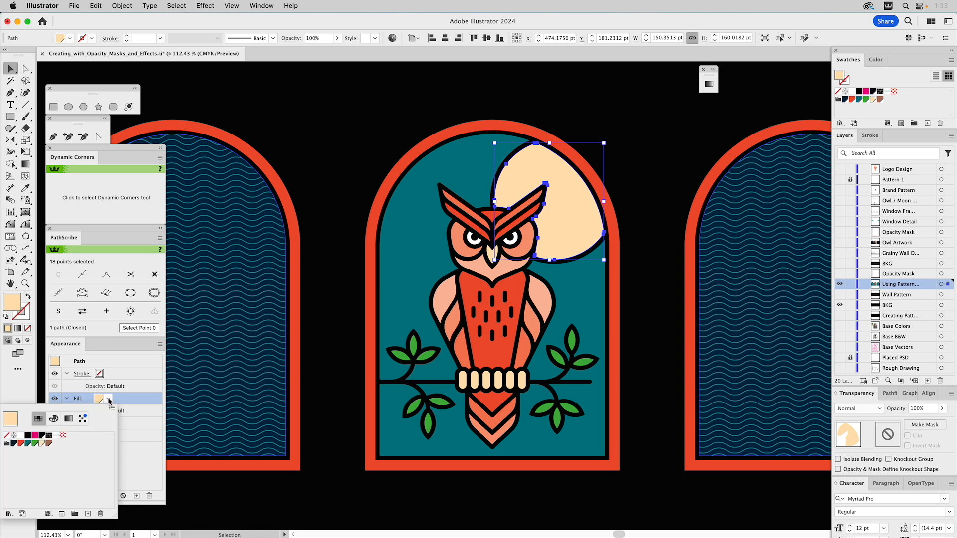
left_click(63, 436)
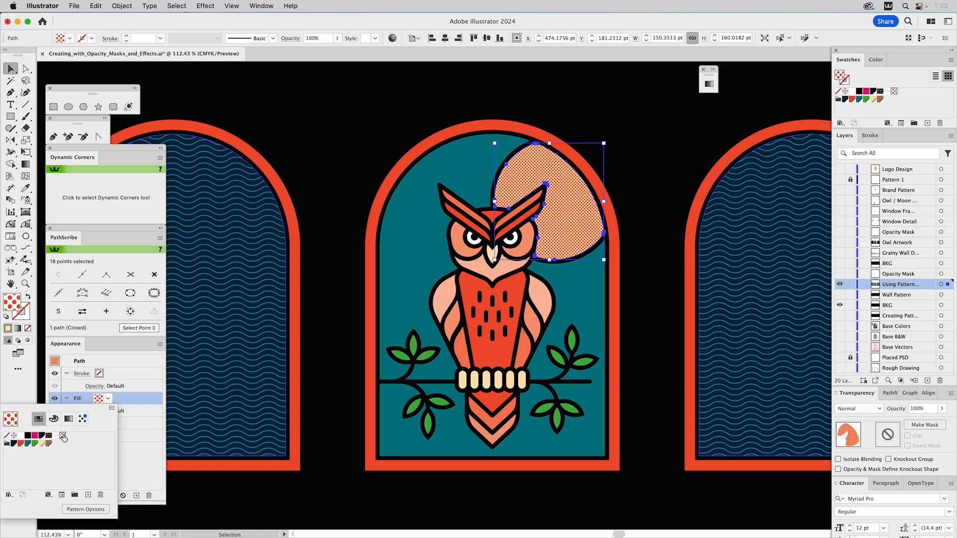
left_click(128, 384)
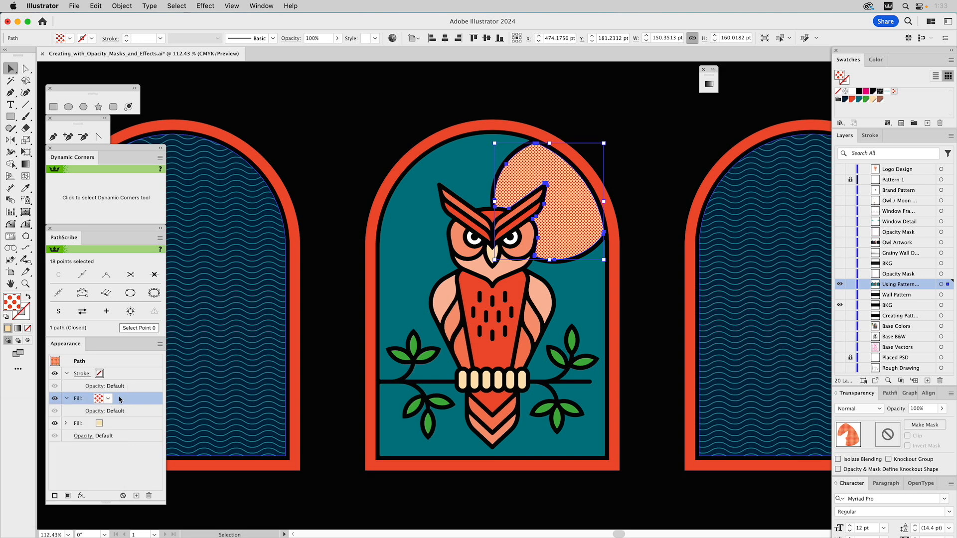
- Set the opacity of the moon's dotted pattern fill to 45% and deselect the moon
left_click(94, 411)
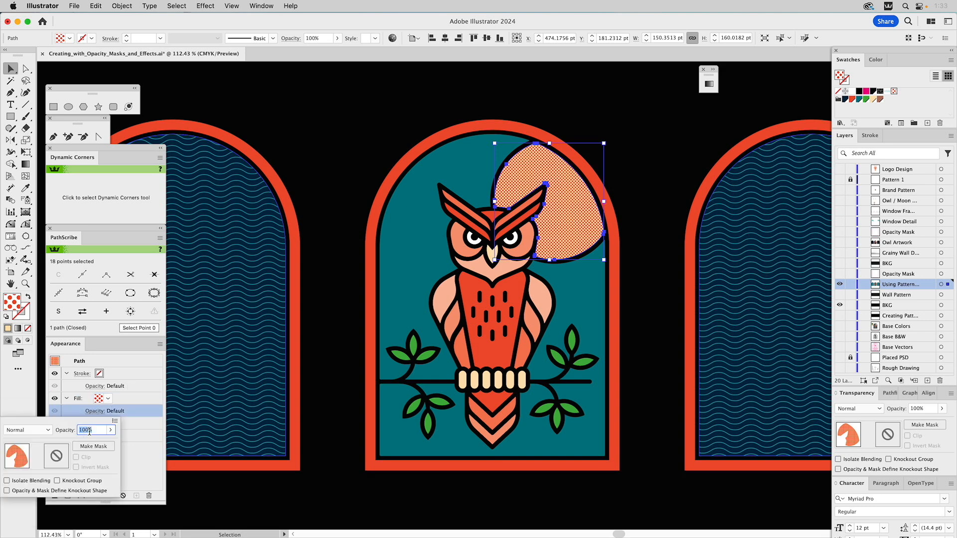
left_click_drag(95, 429, 68, 430)
type("45")
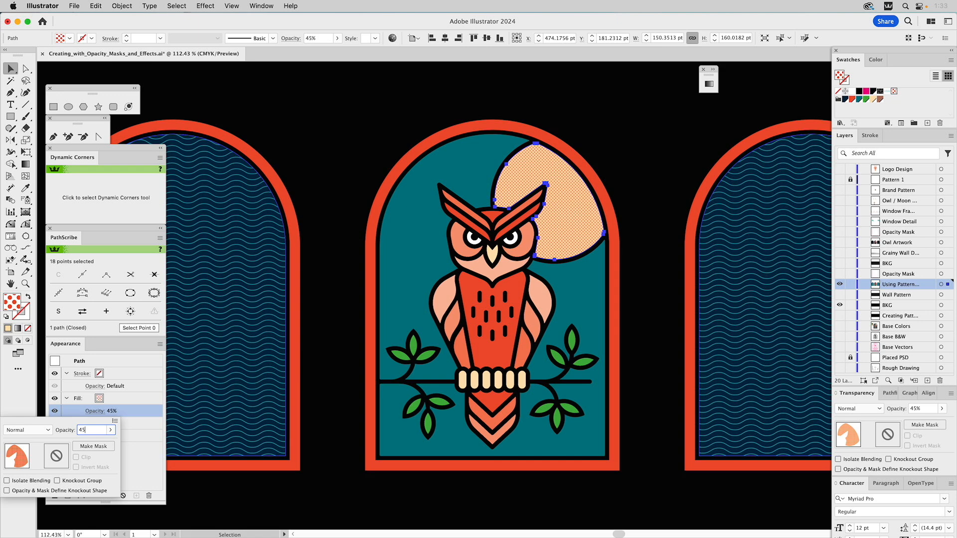
key("Return")
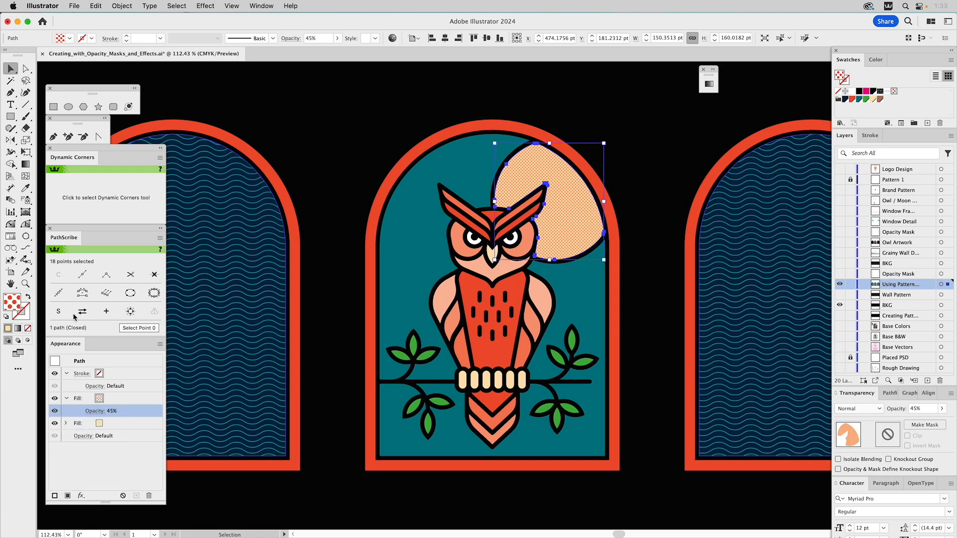
left_click(331, 123)
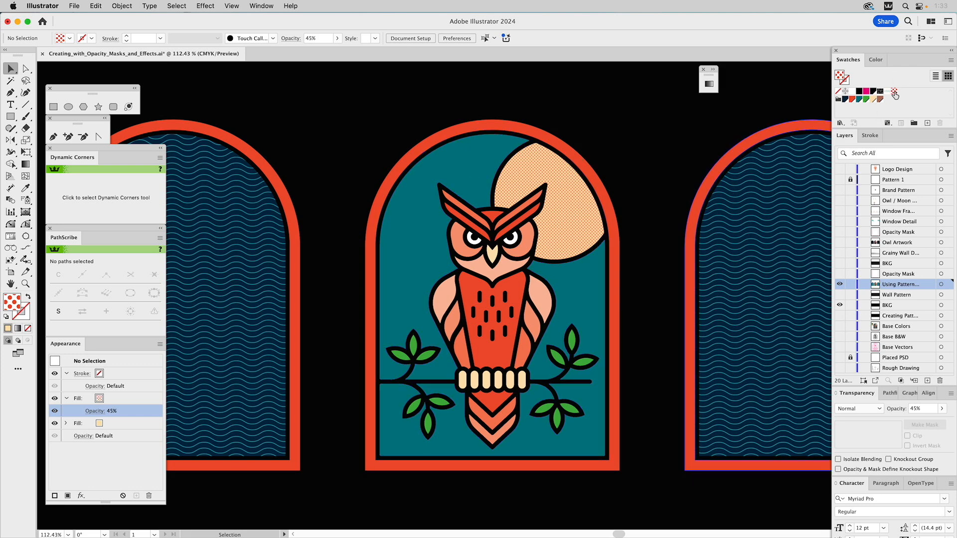
- Duplicate the Sun Dots (Orange) swatch, open the copy for pattern editing and rename it "Sun Dots (White)"
left_click(952, 60)
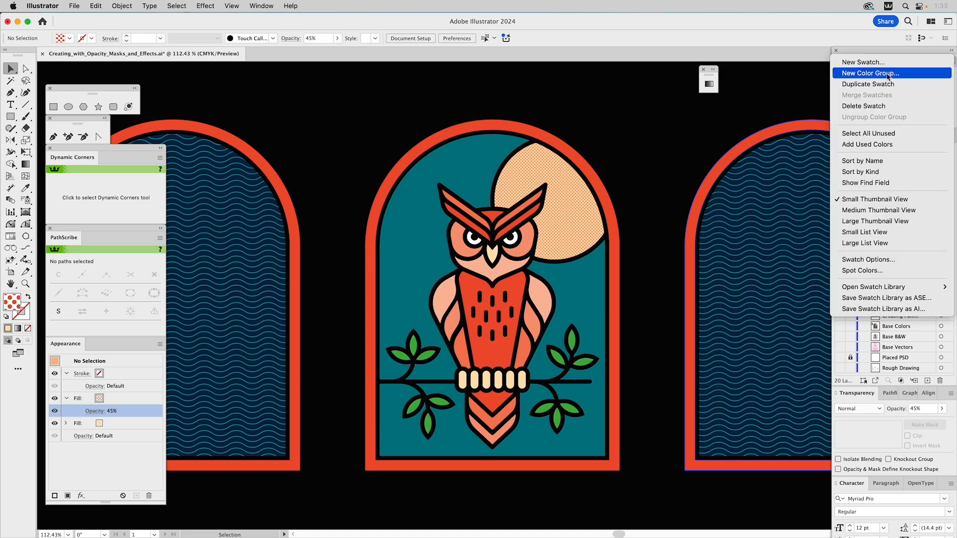
left_click(875, 83)
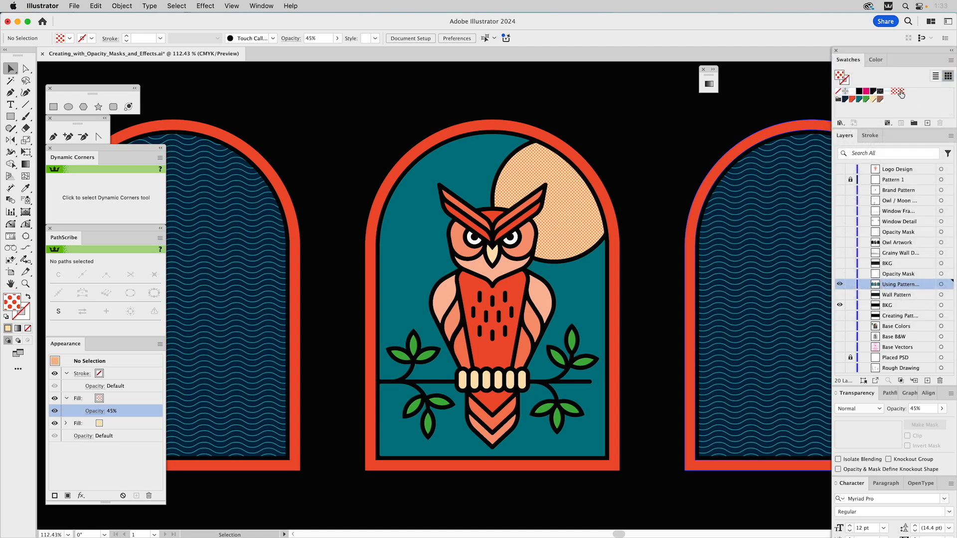
double_click(900, 92)
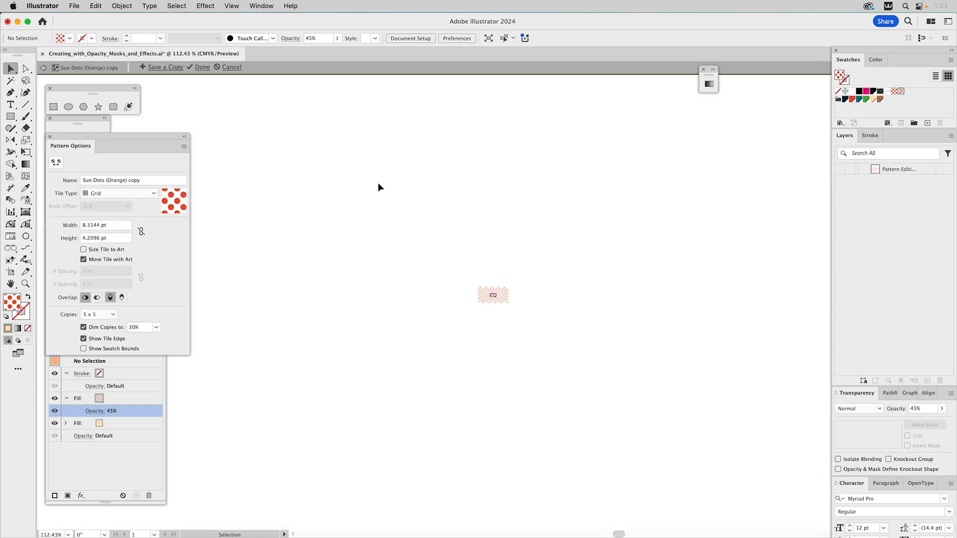
left_click(108, 180)
left_click_drag(108, 181, 143, 181)
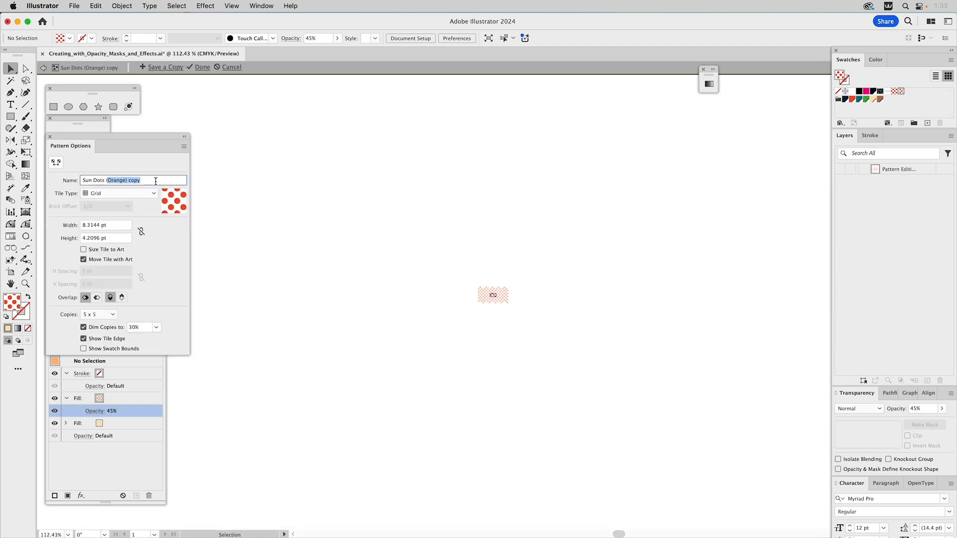
type("(White)")
key("Return")
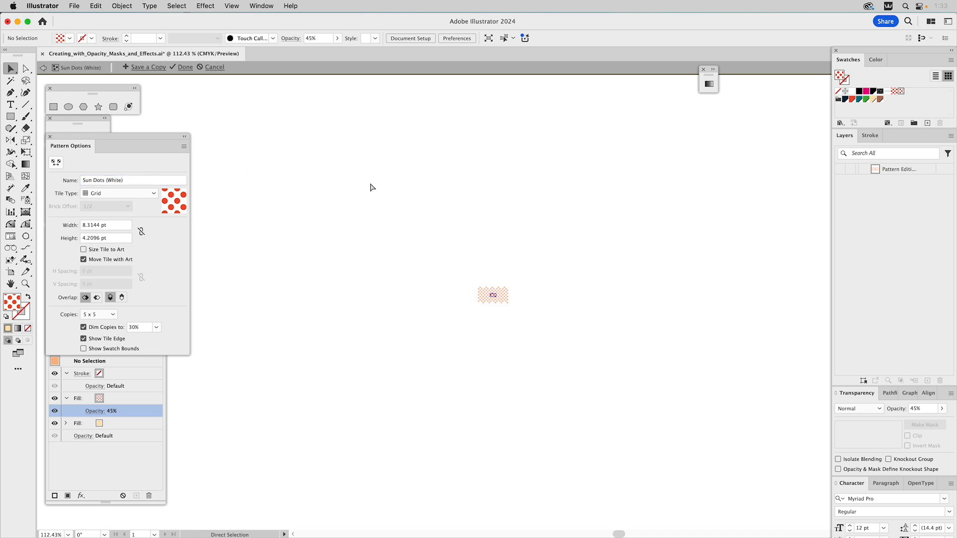
- Recolor all the dots in the Sun Dots (White) pattern tile white and exit pattern editing
key("super+a")
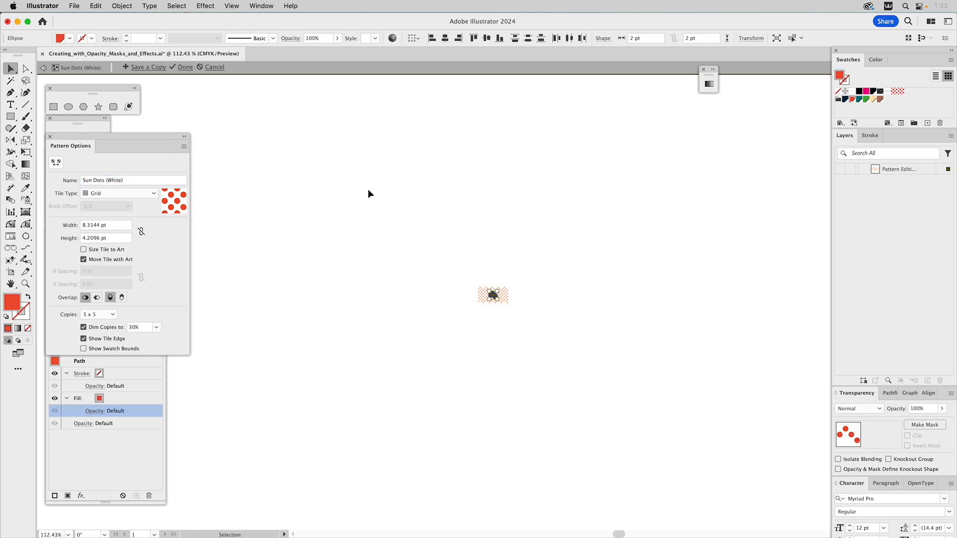
left_click(852, 91)
left_click(719, 146)
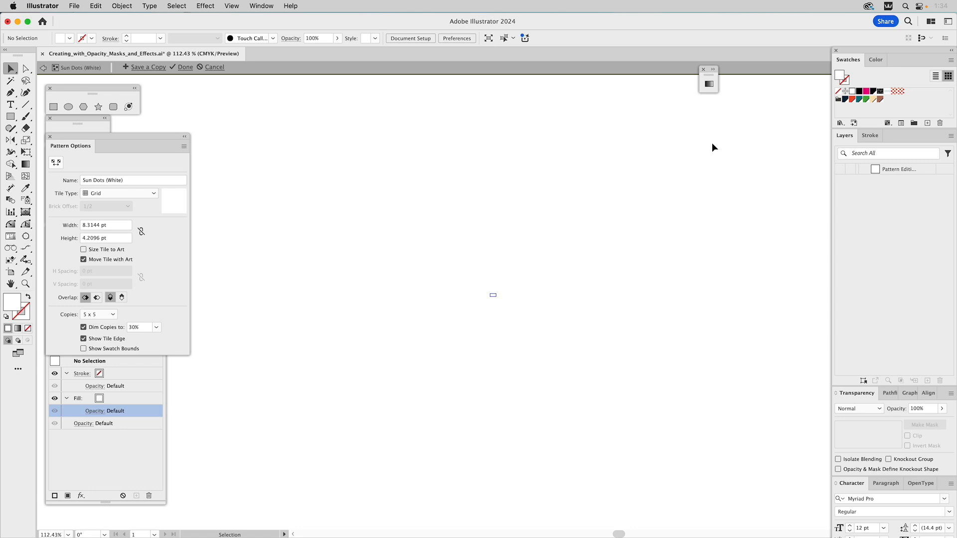
key("Escape")
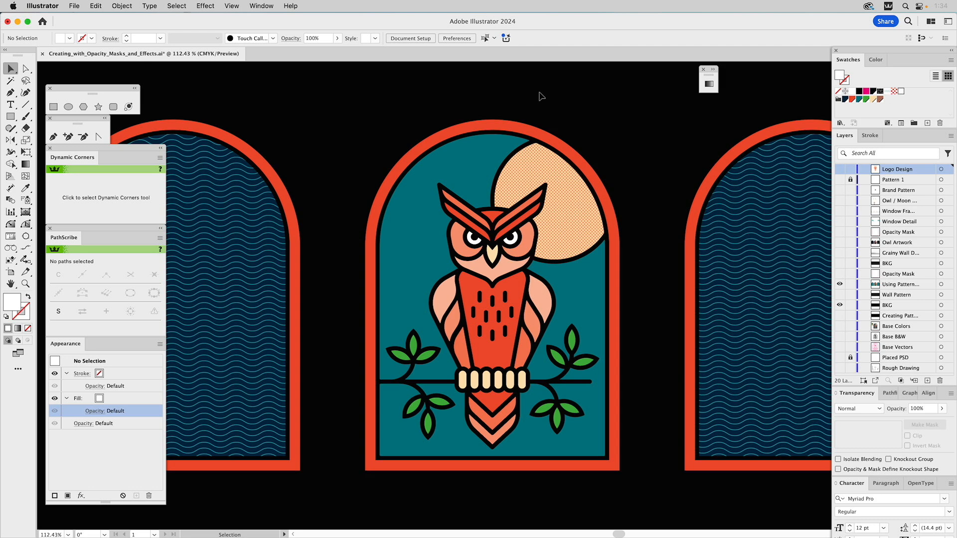
- Show the Opacity Mask layer below BKG, transfer the center window's teal background compound path onto it and deselect
left_click(487, 159)
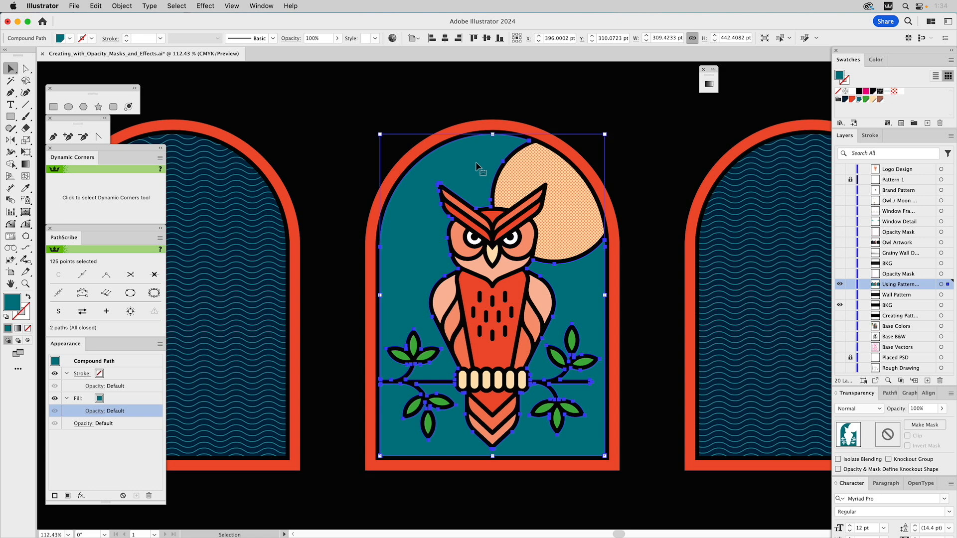
key("a")
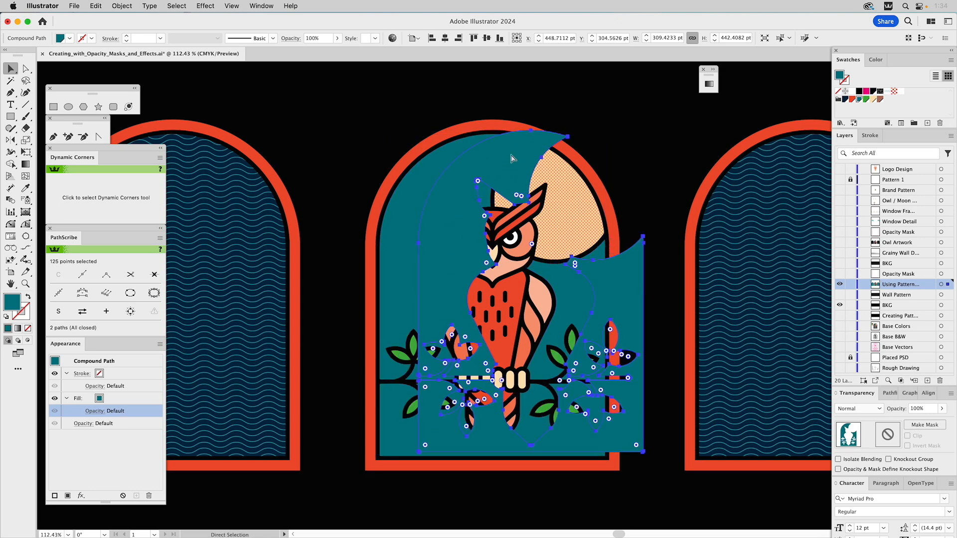
key("v")
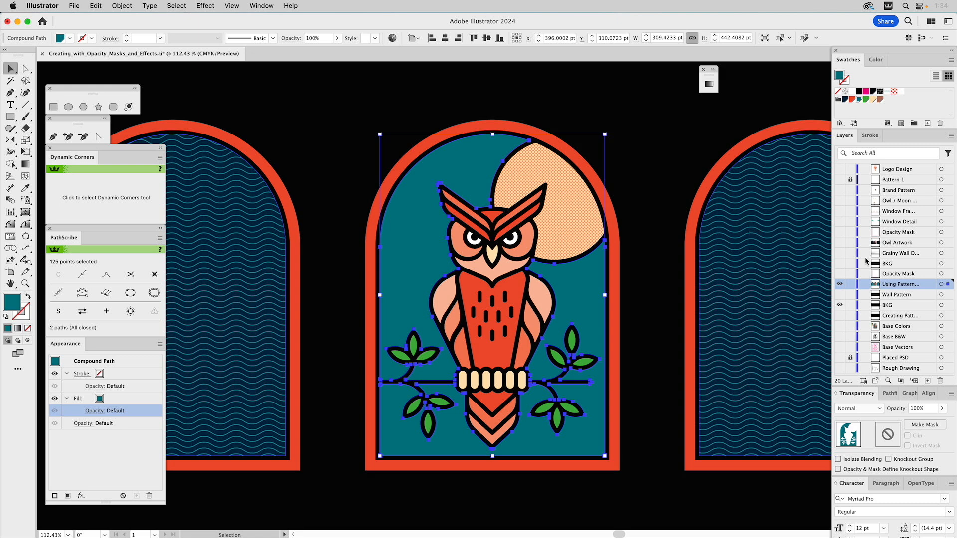
left_click(840, 274)
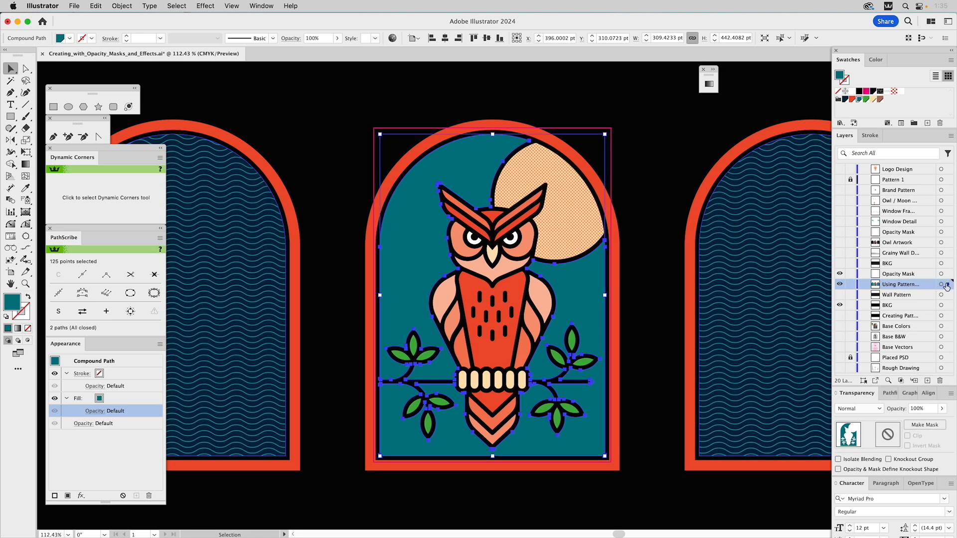
left_click_drag(946, 284, 947, 274)
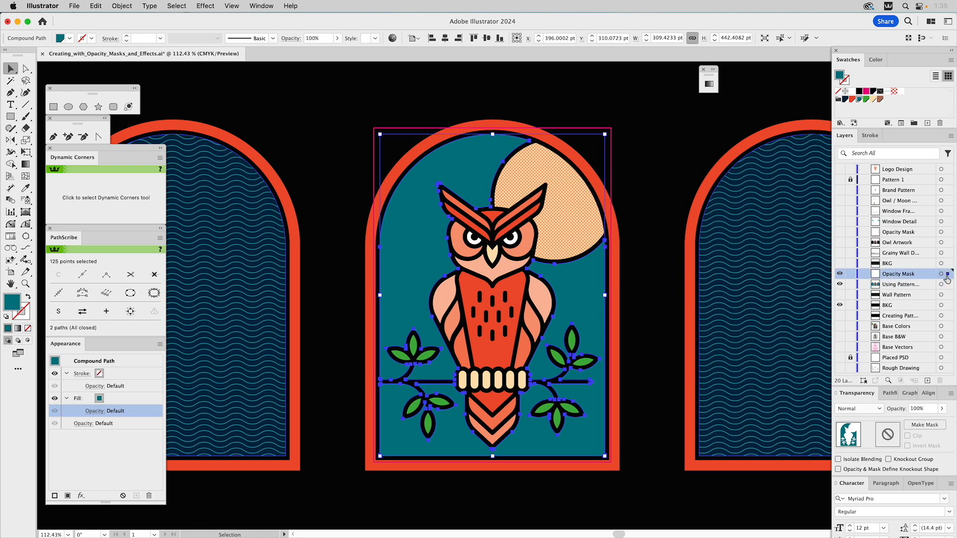
left_click(648, 170)
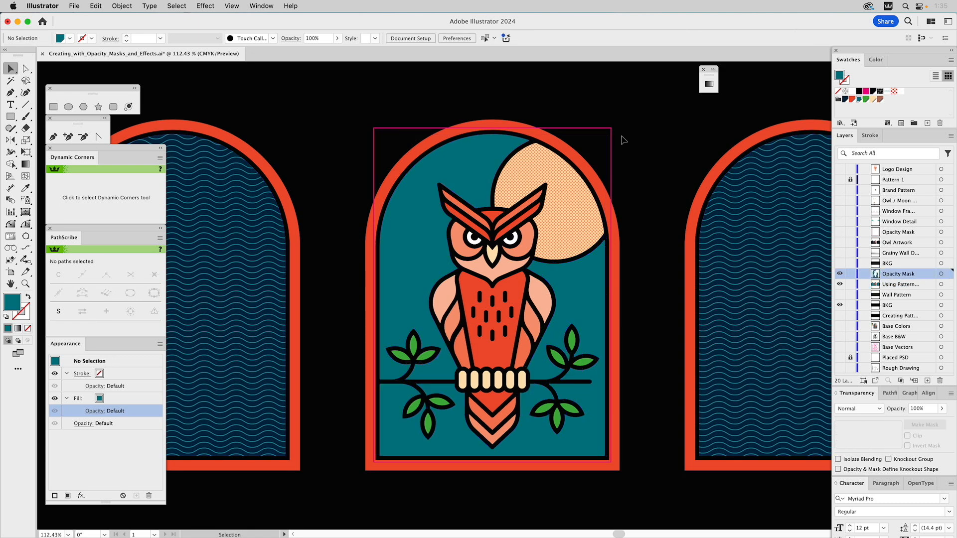
- Bring the magenta-outlined rectangle around the center window to the front and lock the Using Pattern layer
left_click(592, 132)
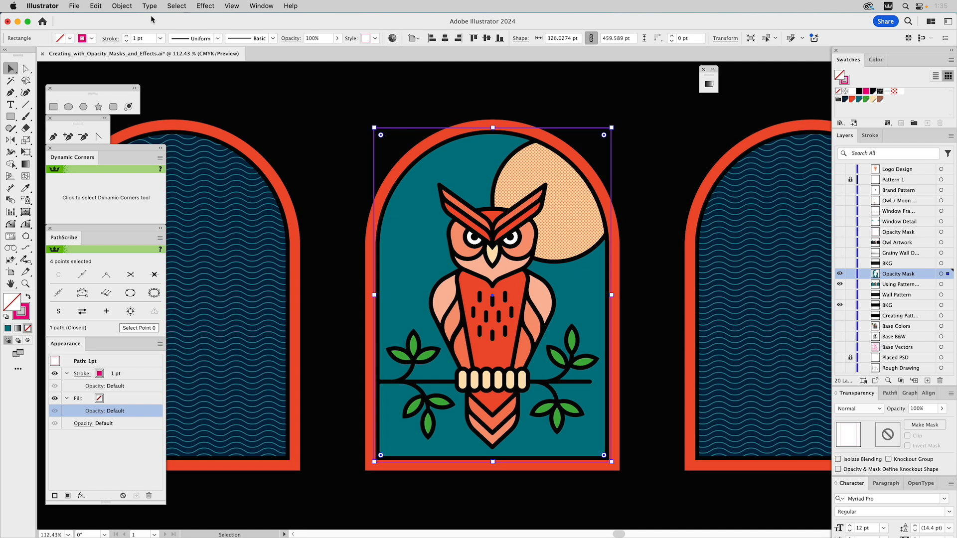
left_click(122, 6)
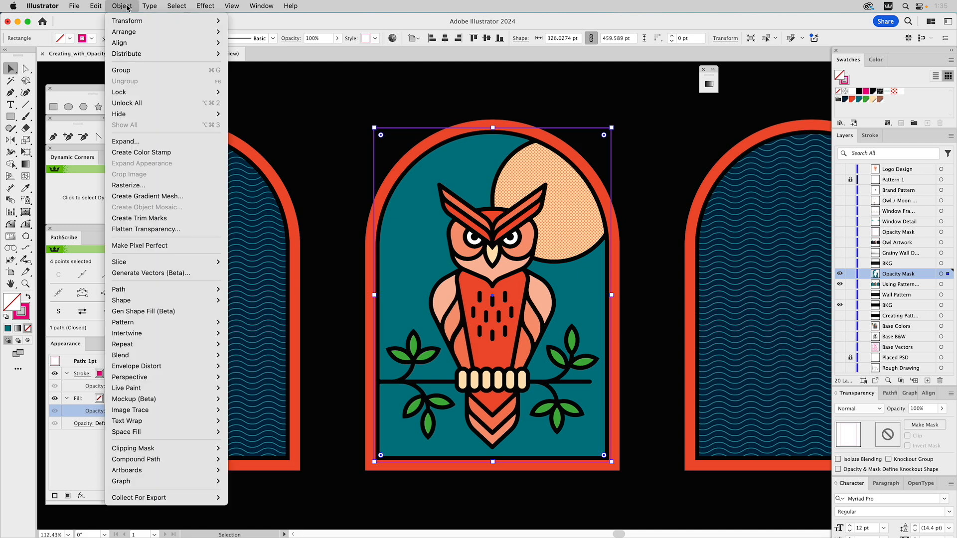
mouse_move(130, 31)
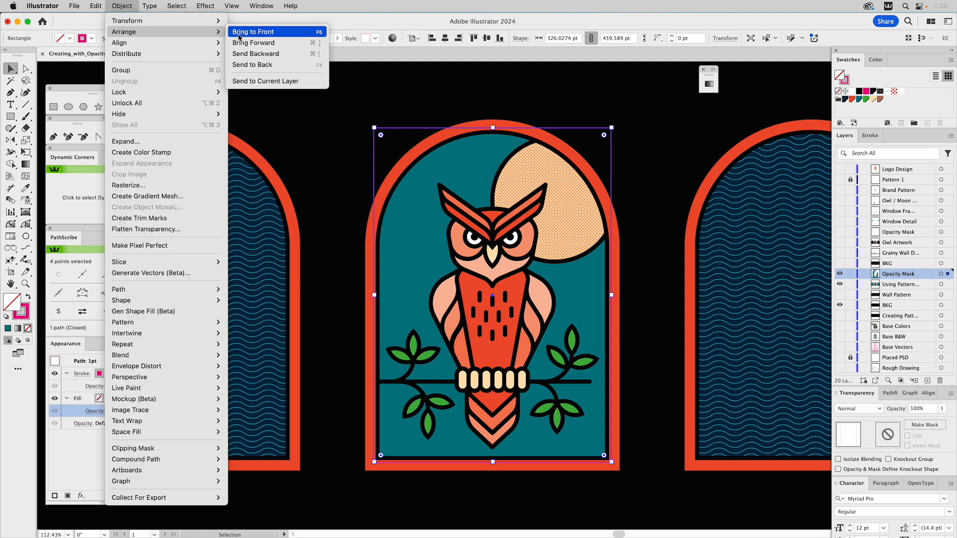
left_click(300, 30)
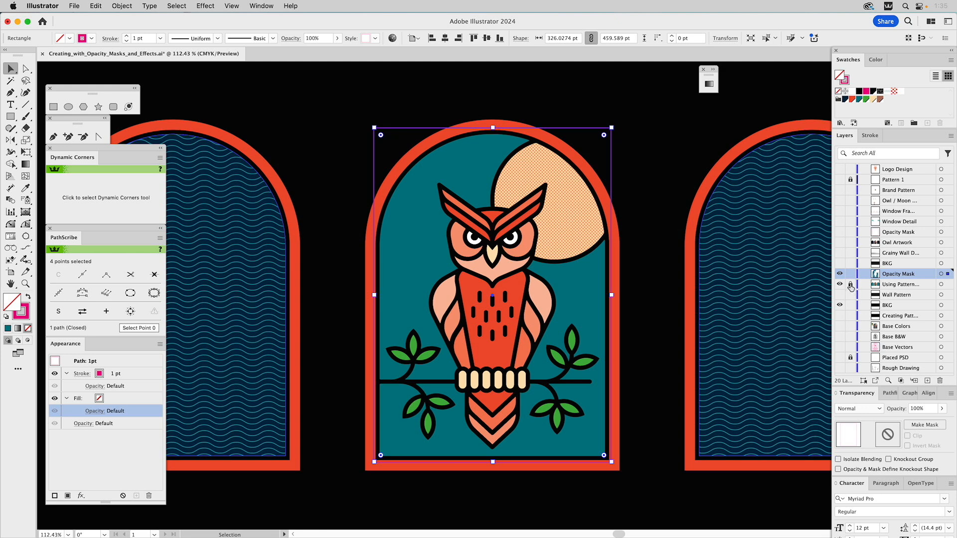
left_click(851, 285)
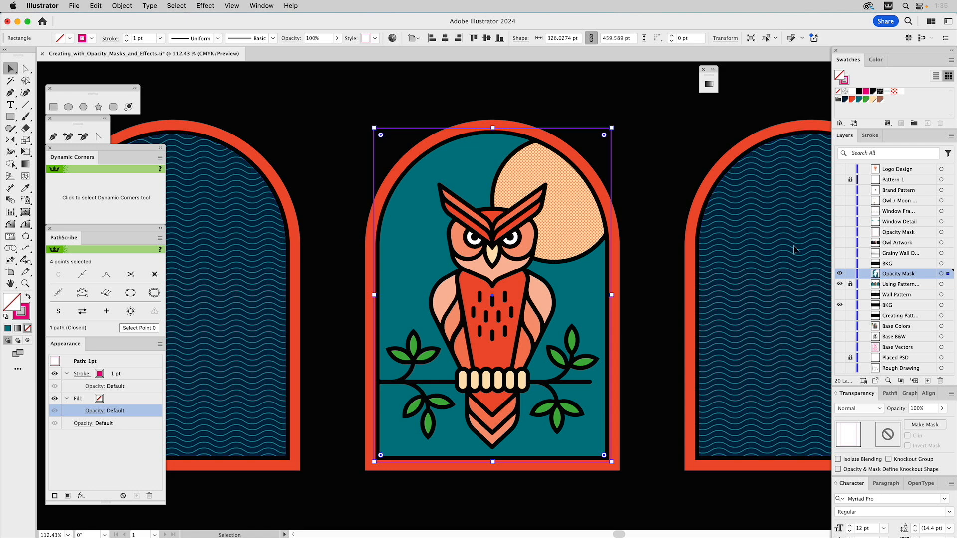
- Remove the rectangle's magenta stroke and fill it with a white-to-black linear gradient
left_click(838, 92)
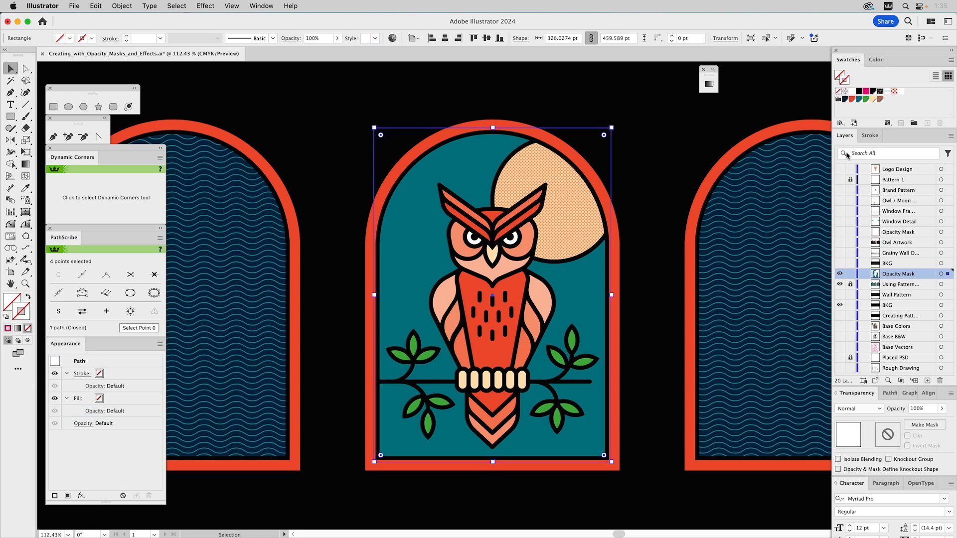
left_click(716, 72)
left_click_drag(750, 67, 705, 101)
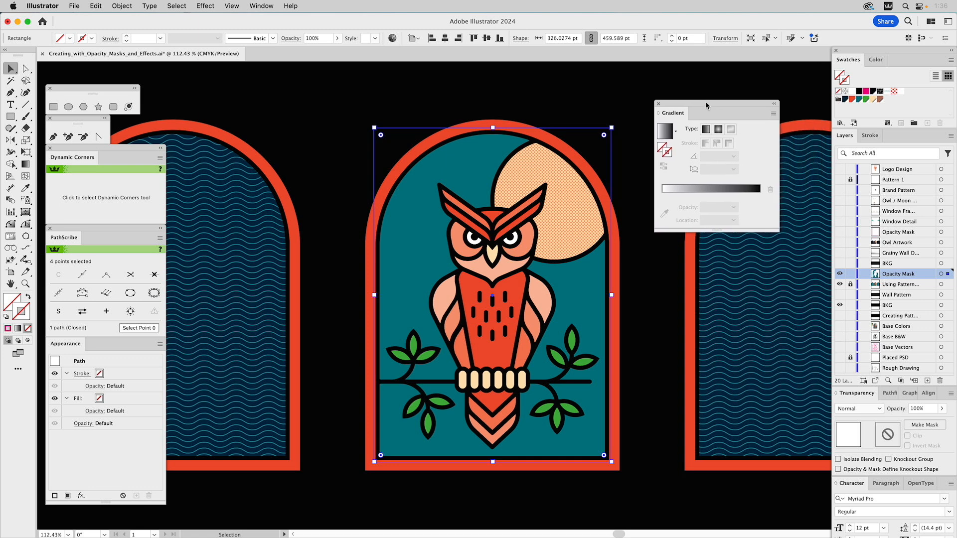
left_click(665, 132)
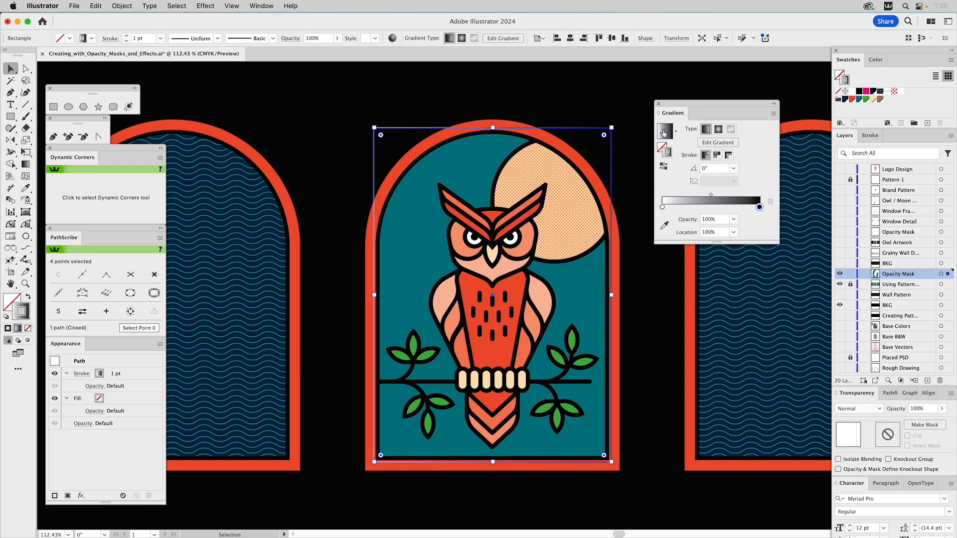
key("super+z")
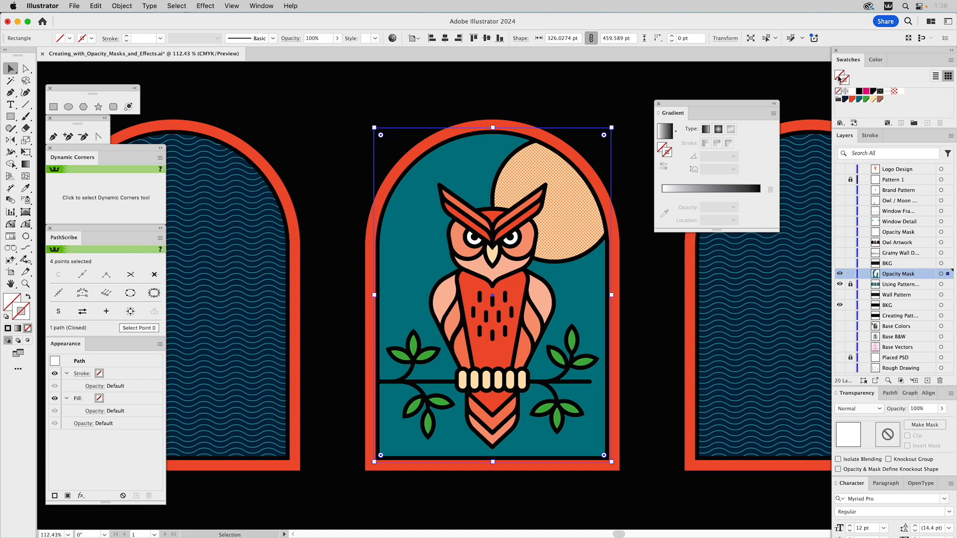
left_click(839, 75)
left_click(665, 132)
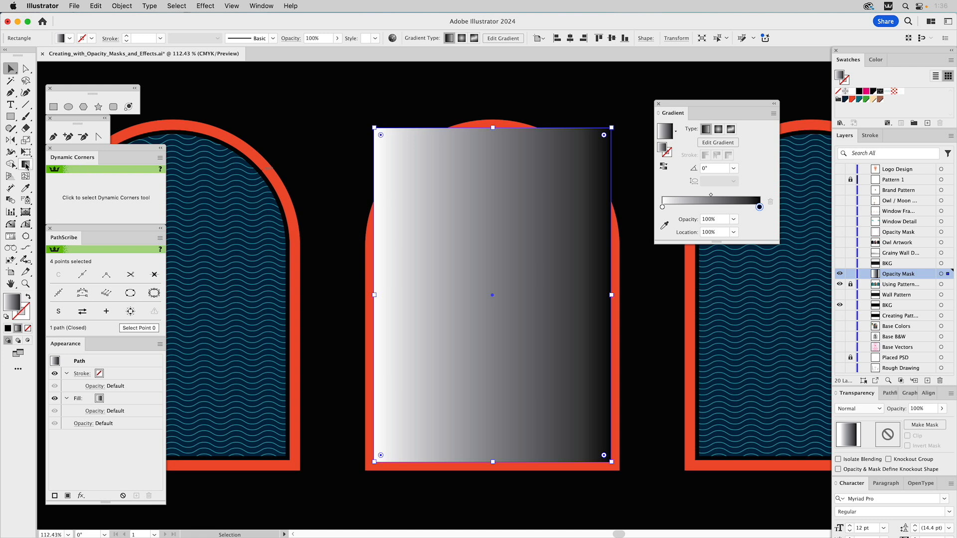
- Redirect the rectangle's gradient to run from white at its upper edge to black near its lower edge, angled about -102°
left_click(25, 165)
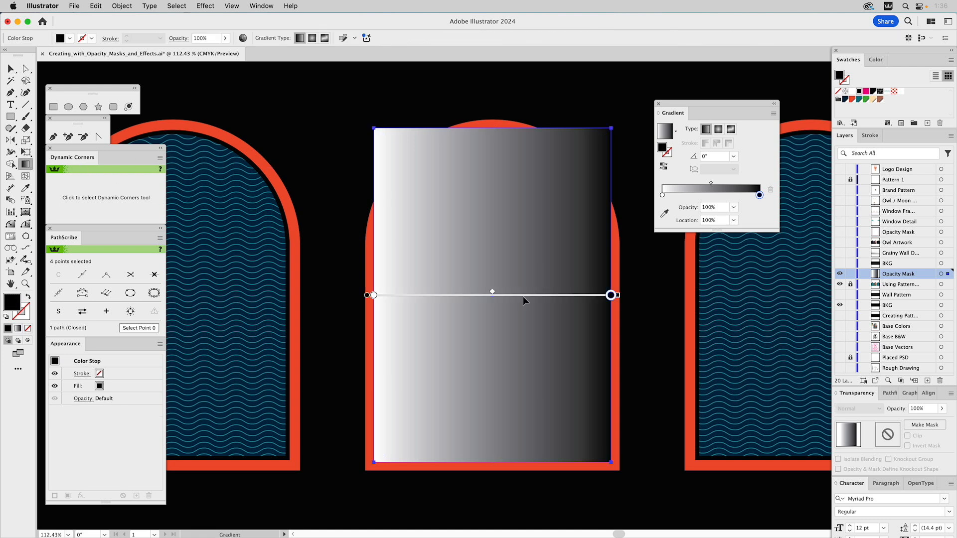
mouse_move(622, 295)
left_mouse_down()
mouse_move(551, 451)
mouse_move(404, 526)
mouse_move(363, 374)
left_mouse_up()
mouse_move(479, 376)
left_mouse_down()
mouse_move(495, 253)
mouse_move(481, 272)
left_mouse_up()
left_click_drag(472, 455, 459, 453)
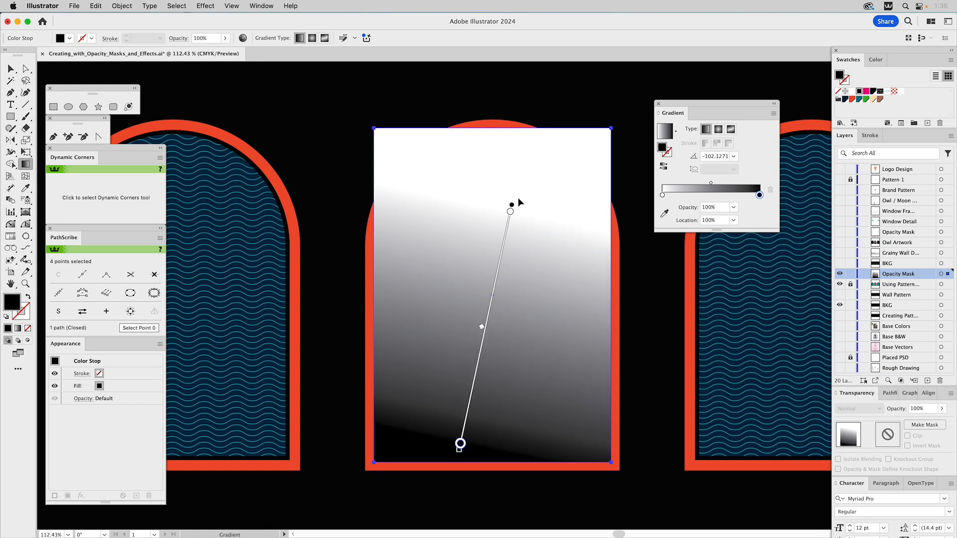
left_click_drag(512, 204, 567, 133)
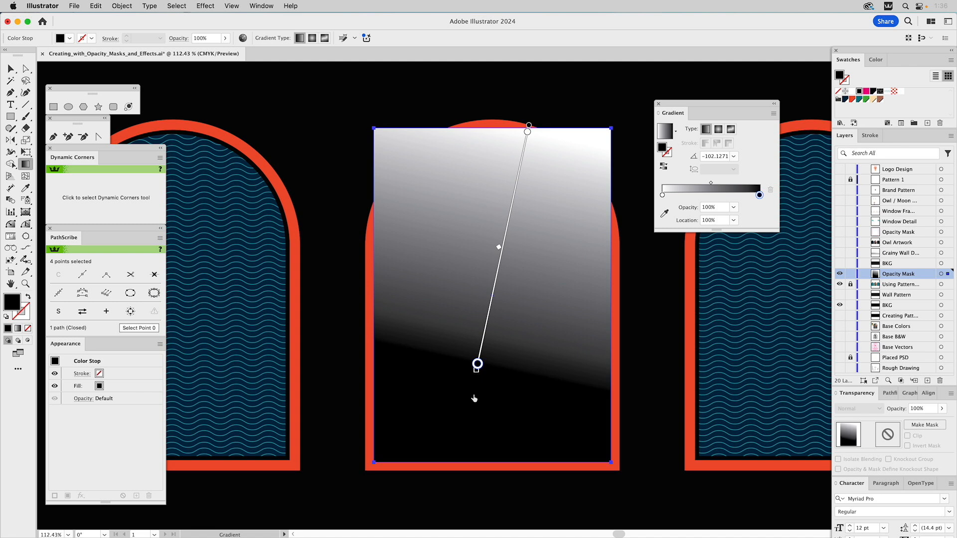
mouse_move(477, 364)
left_mouse_down()
mouse_move(479, 356)
mouse_move(458, 457)
left_mouse_up()
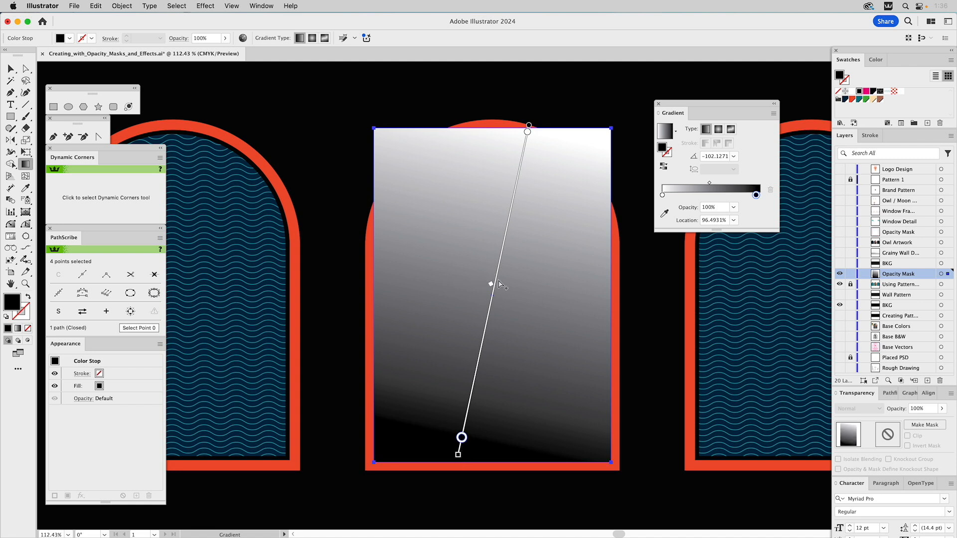
- Fine-tune the gradient with the white stop at about 2.9%, the black stop at about 88.8% and the midpoint nearer white, and deselect
mouse_move(491, 284)
left_mouse_down()
mouse_move(508, 206)
mouse_move(503, 228)
left_mouse_up()
left_click_drag(462, 438, 470, 400)
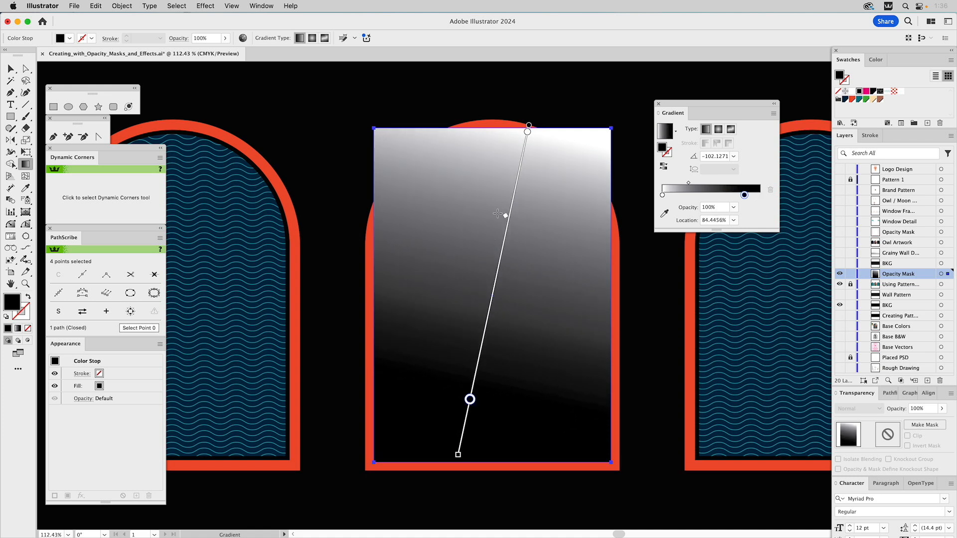
left_click_drag(504, 216, 502, 233)
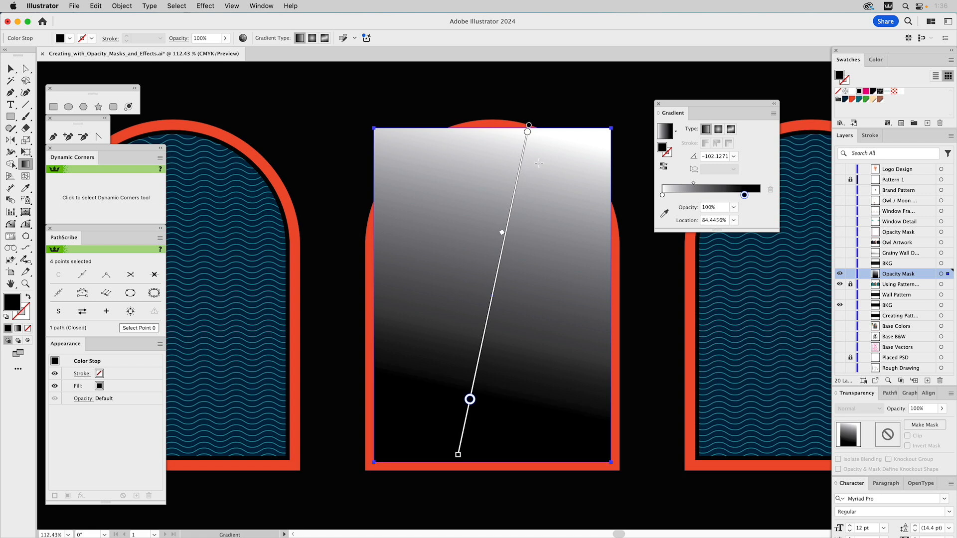
left_click_drag(527, 133, 526, 141)
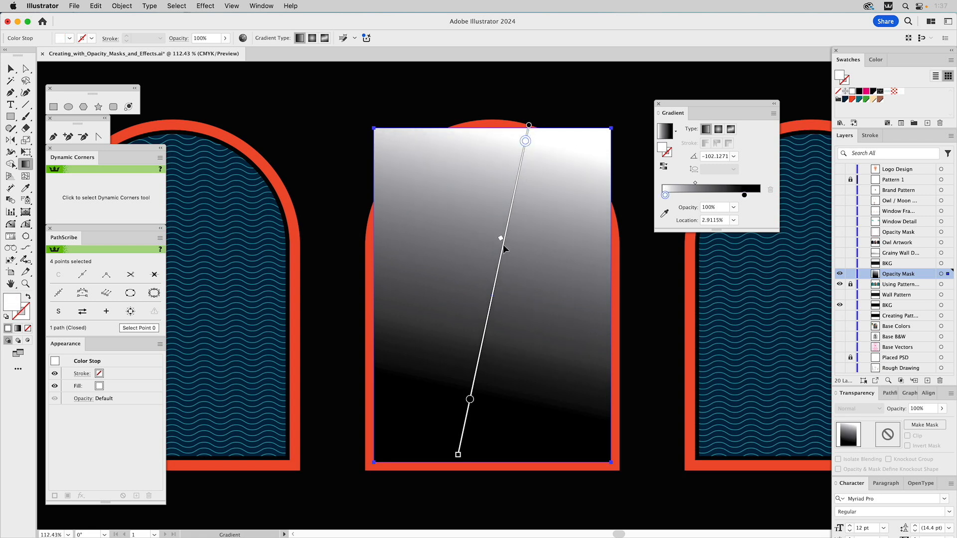
left_click_drag(501, 241, 505, 225)
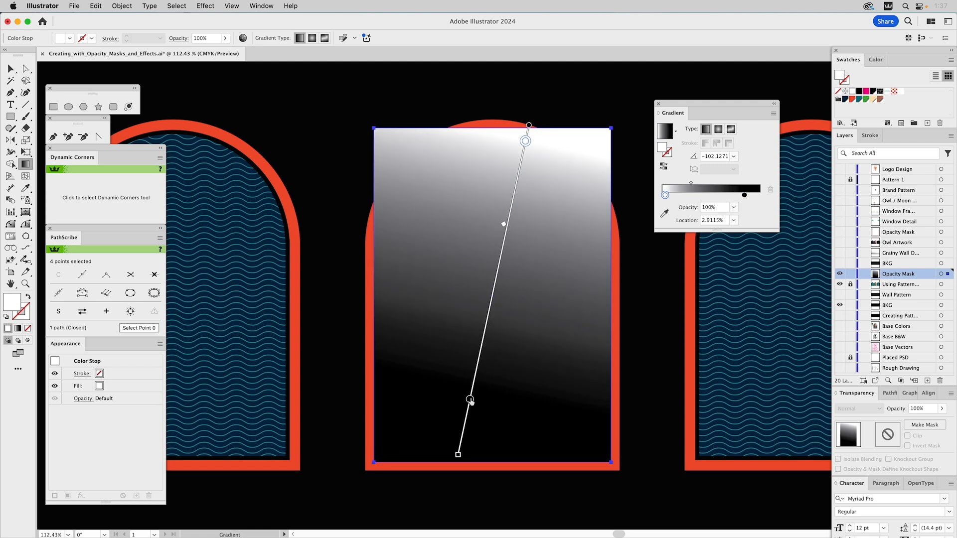
left_click_drag(471, 400, 467, 413)
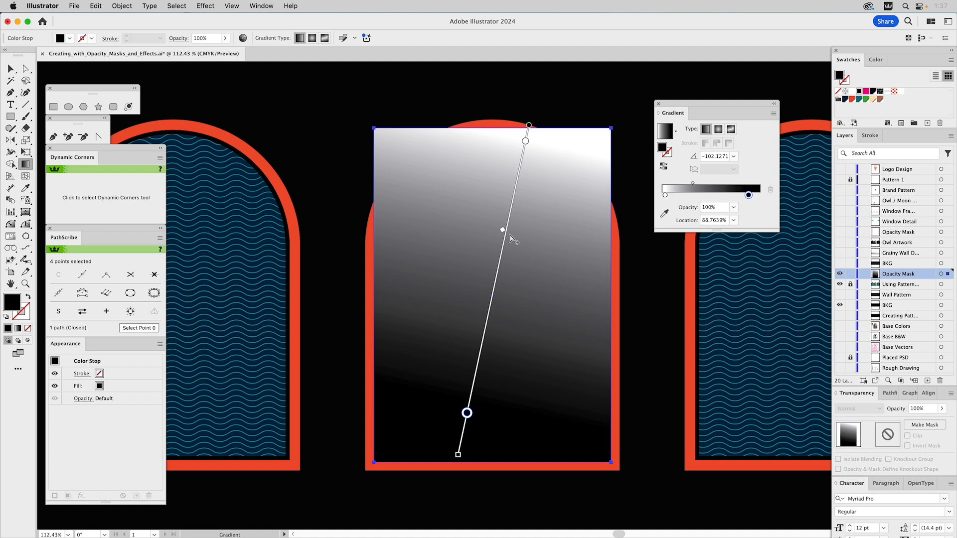
key("v")
left_click(423, 78)
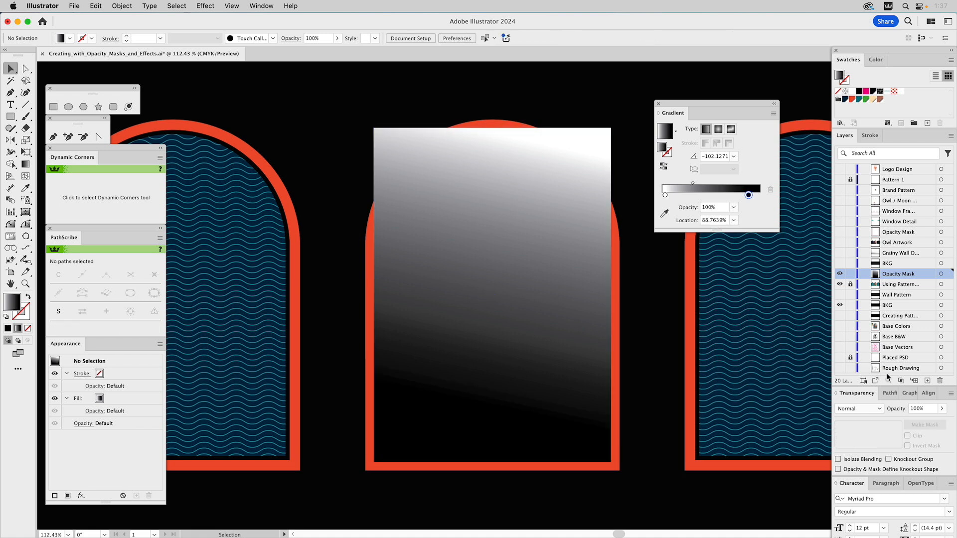
left_click(907, 393)
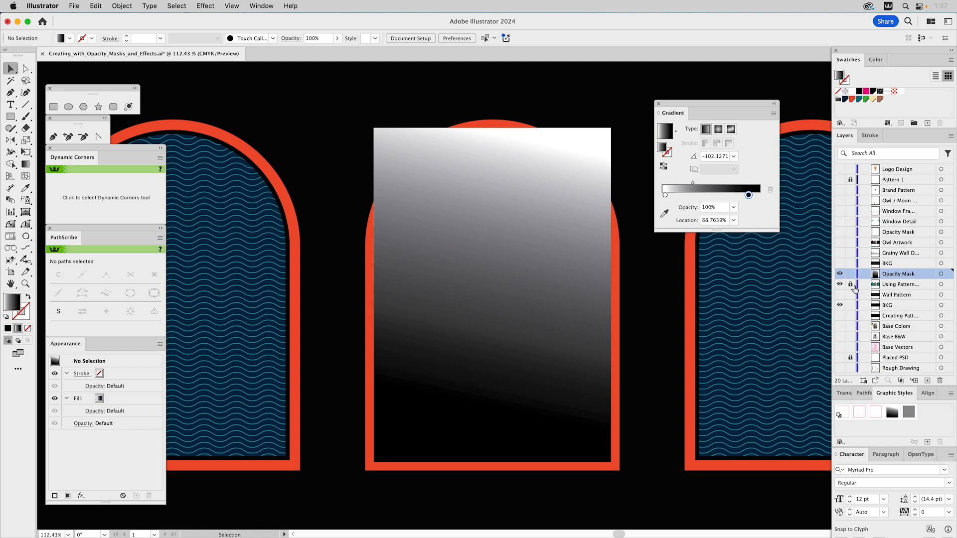
left_click(844, 391)
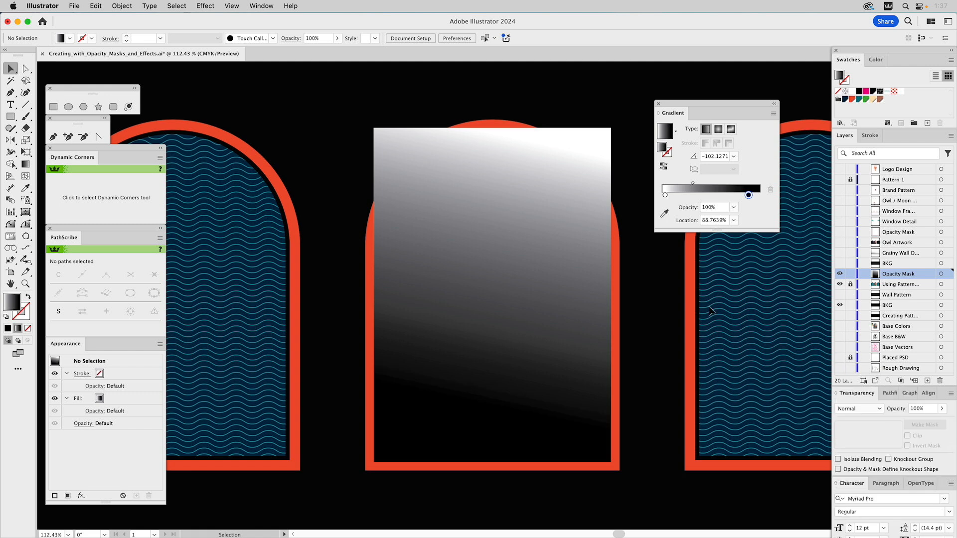
left_click(520, 232)
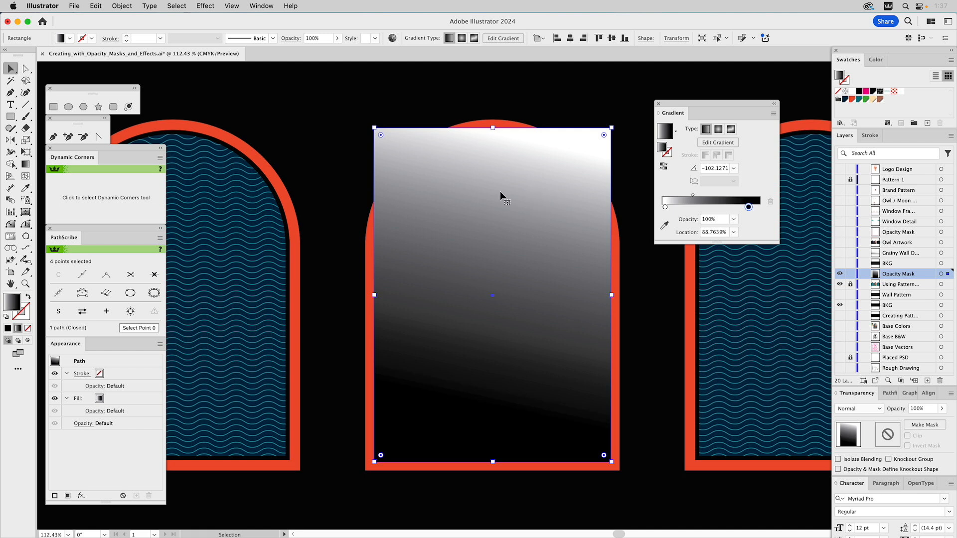
left_click_drag(438, 189, 548, 194)
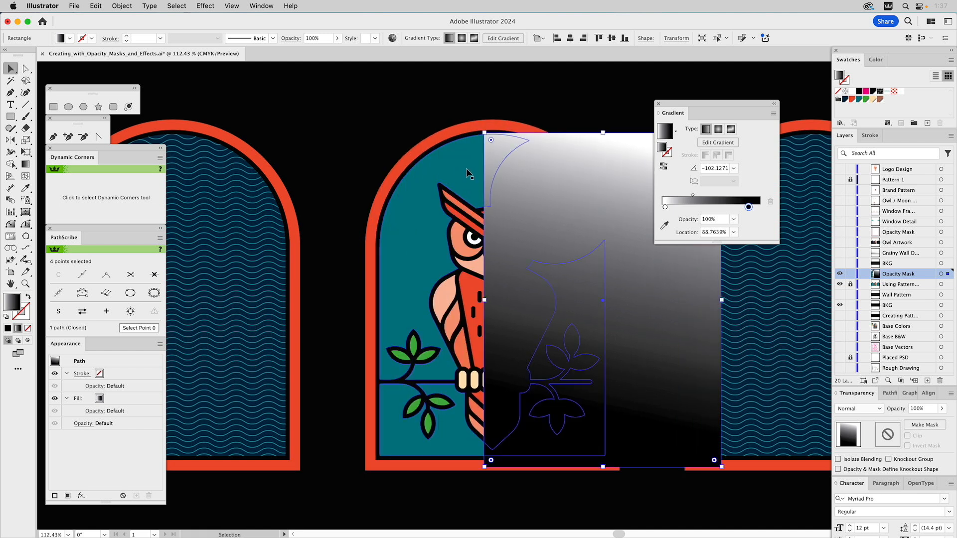
key("super+z")
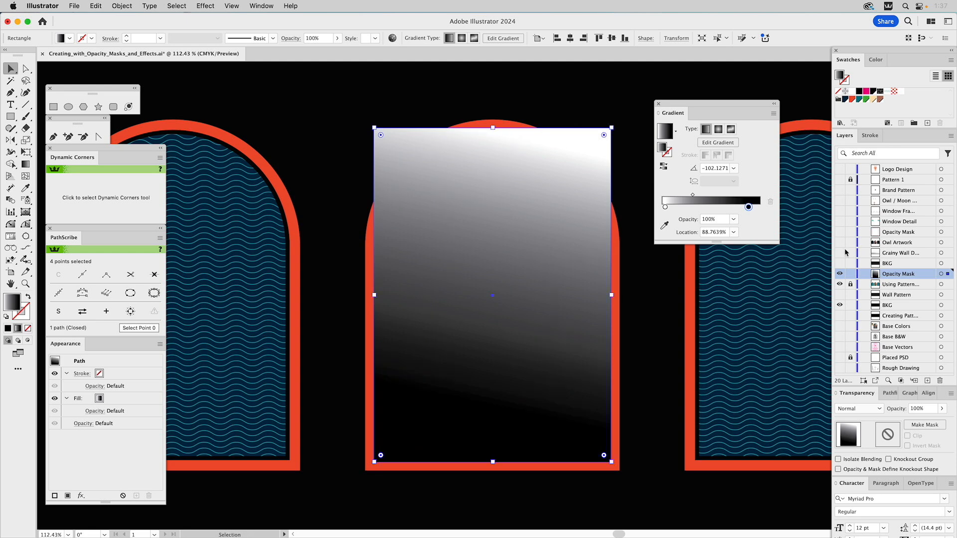
- Select all artwork on the visible Opacity Mask layer and float the Transparency panel beside the center window
left_click(942, 274)
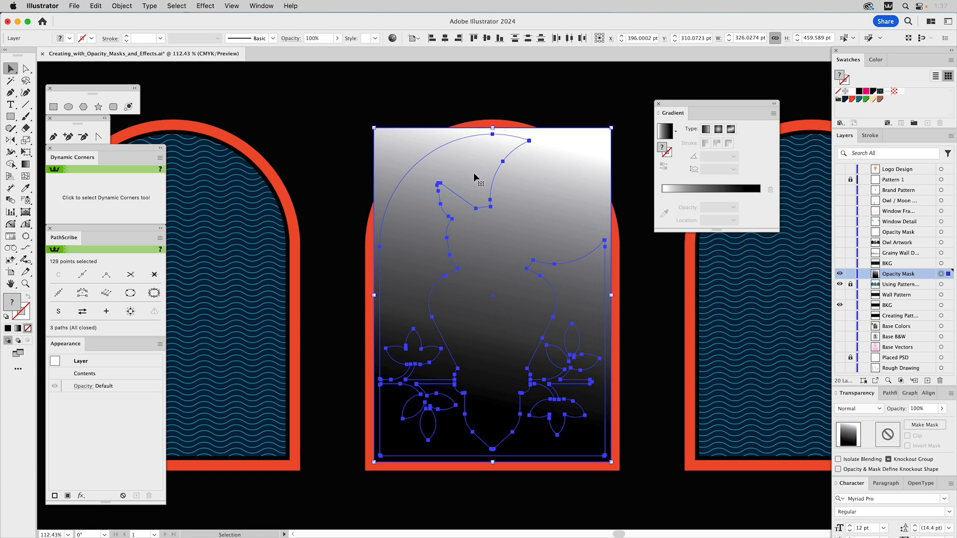
left_click_drag(858, 394, 685, 255)
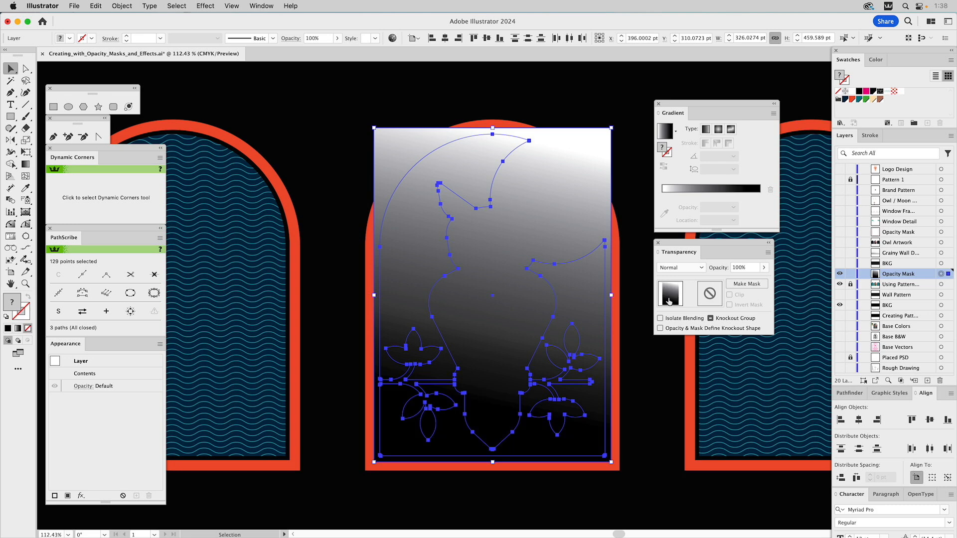
left_click(743, 284)
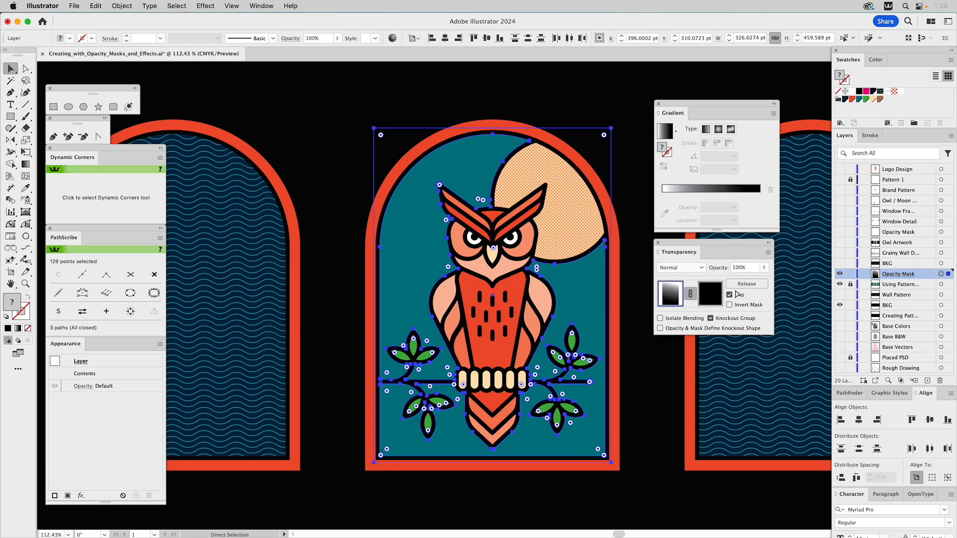
left_click(744, 283)
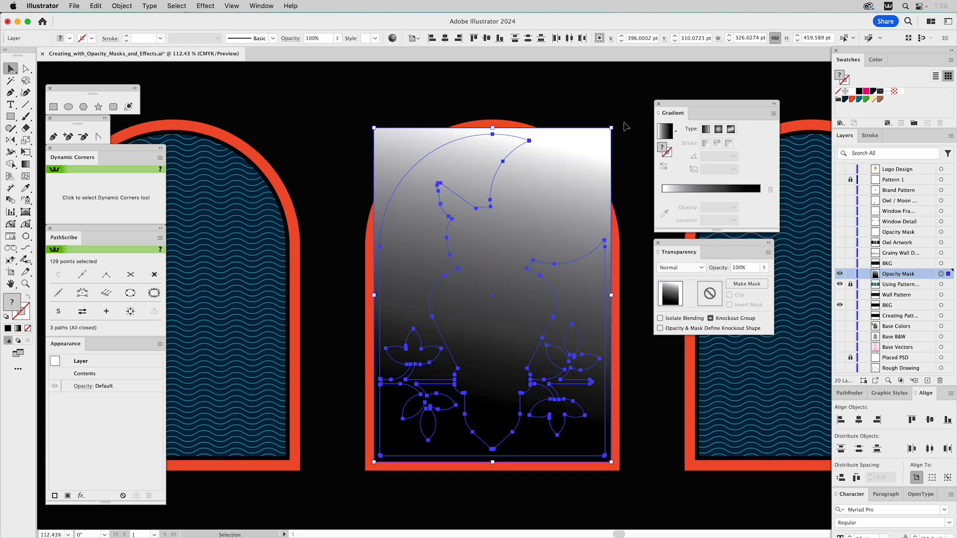
left_click(626, 127)
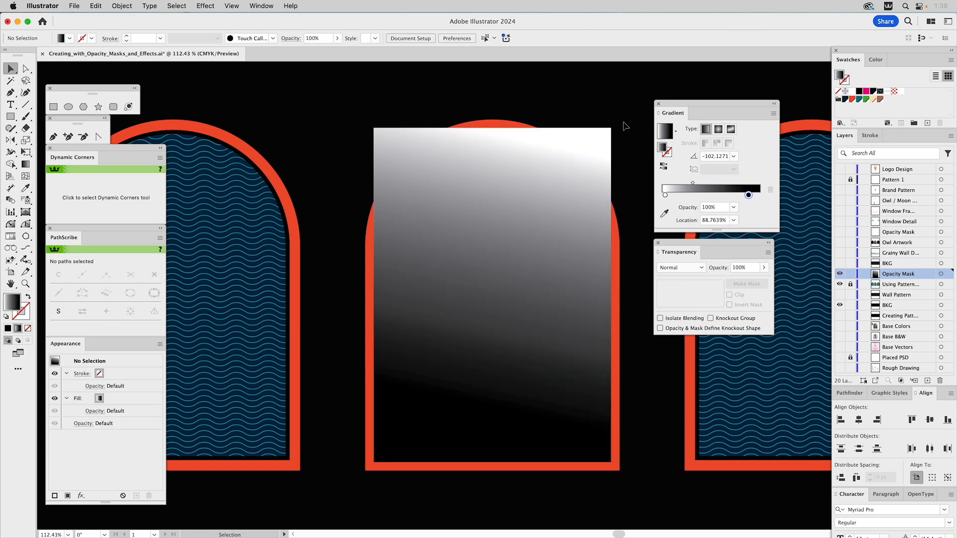
- Send the gradient rectangle behind the teal background shape and fill that shape with the white dot pattern swatch
left_click(601, 144)
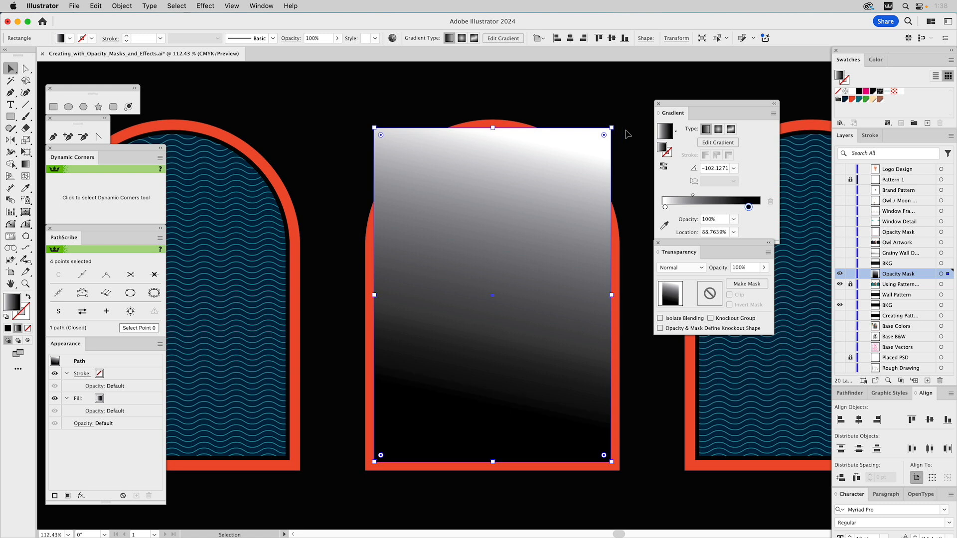
key("super+shift+[")
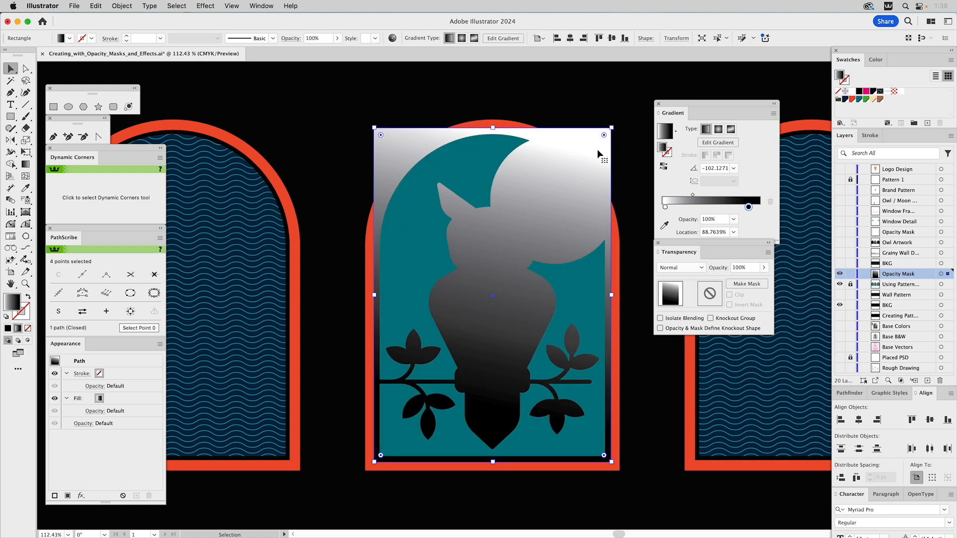
left_click(498, 162)
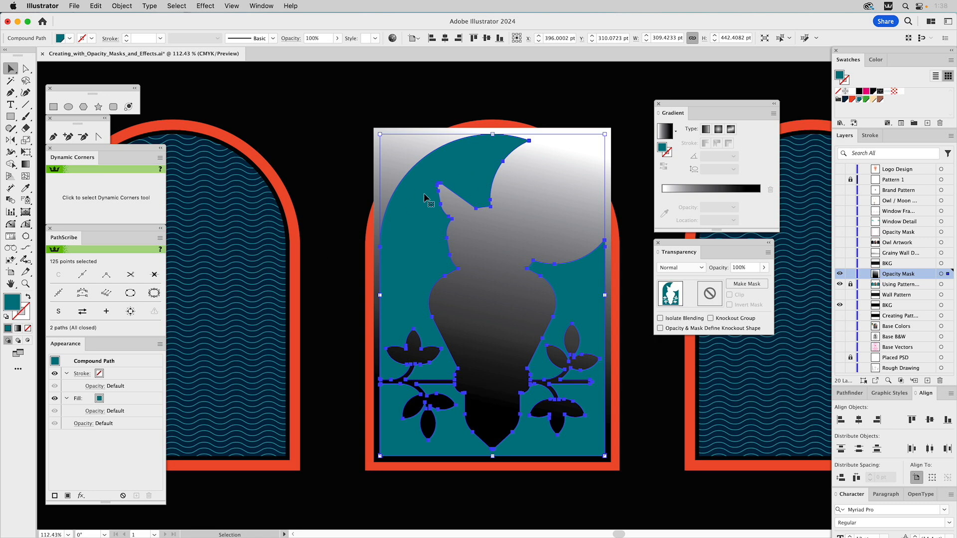
left_click(114, 399)
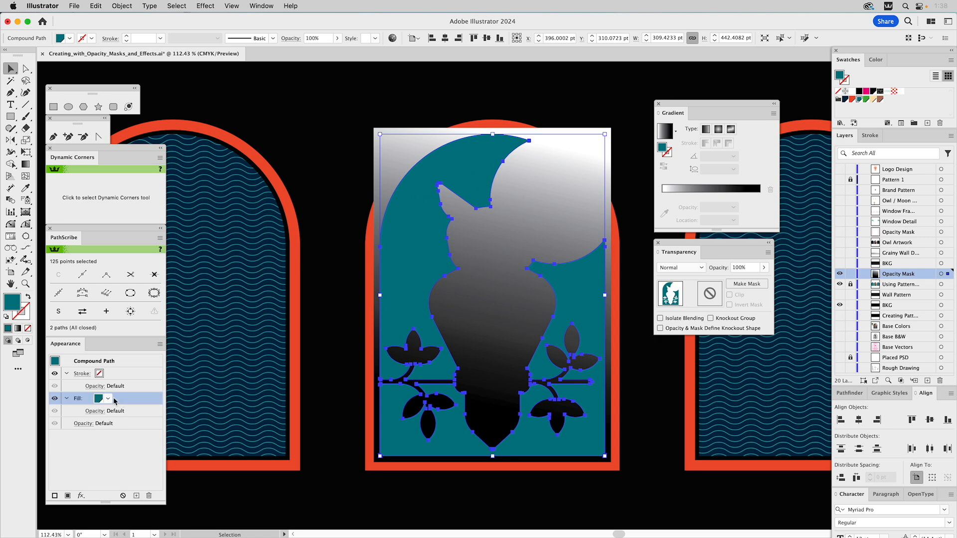
left_click(108, 399)
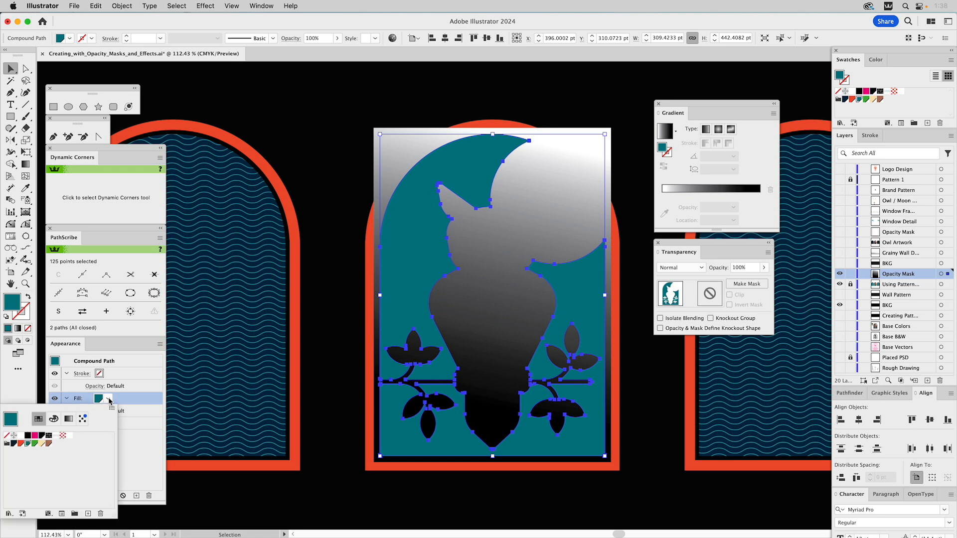
left_click(70, 437)
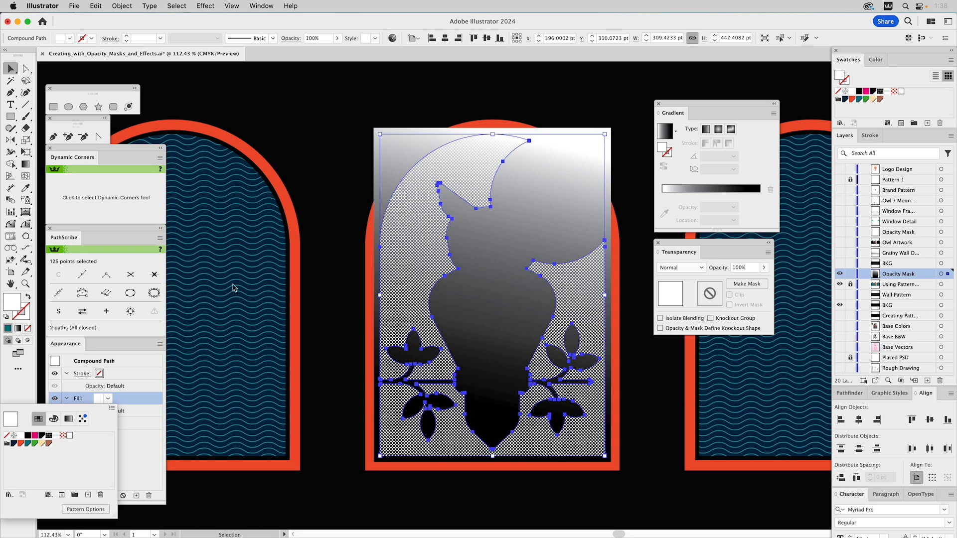
left_click(309, 198)
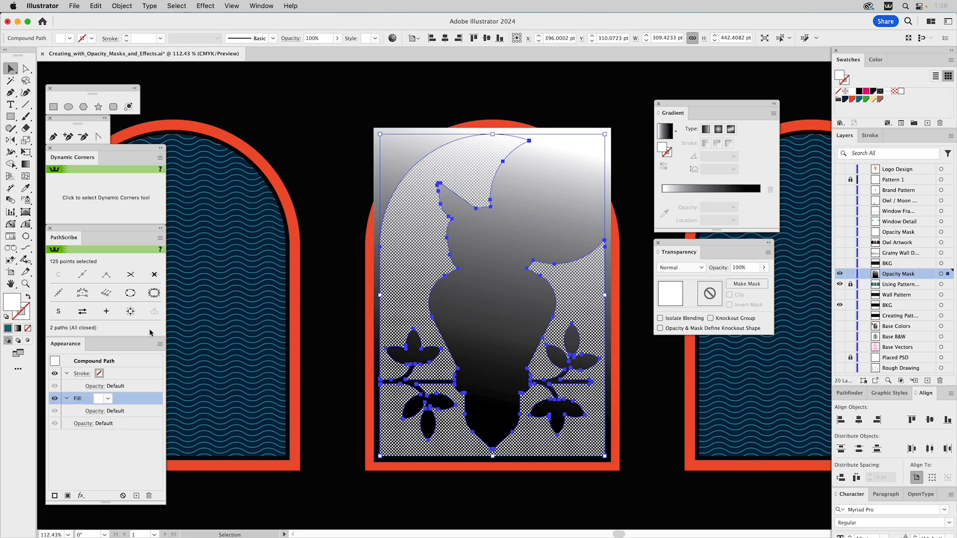
- Set the opacity of the background shape's dot pattern fill to 60%
left_click(91, 411)
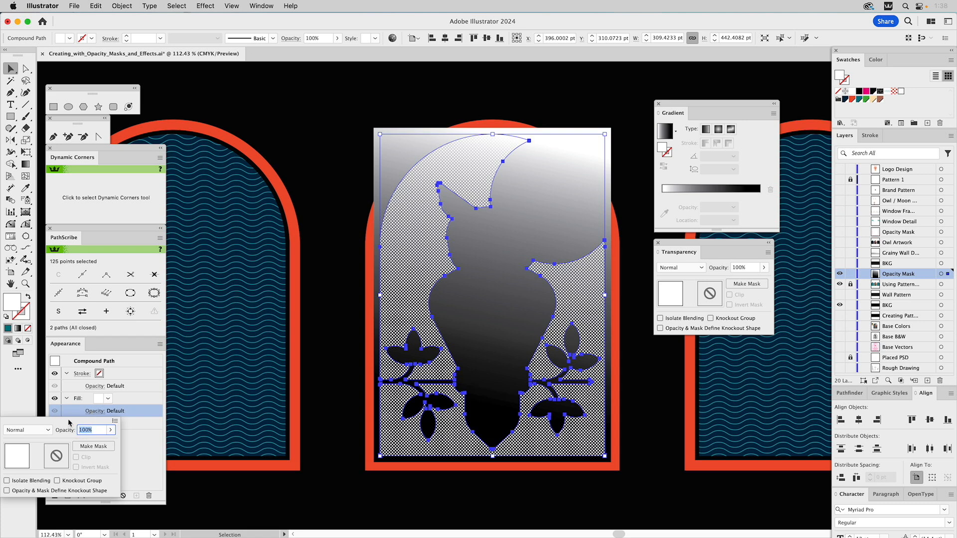
type("60")
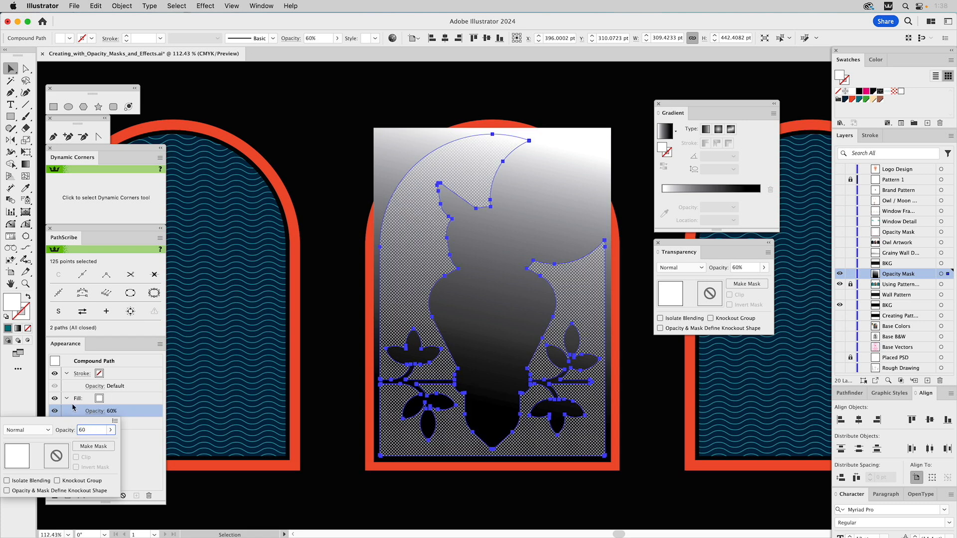
key("Return")
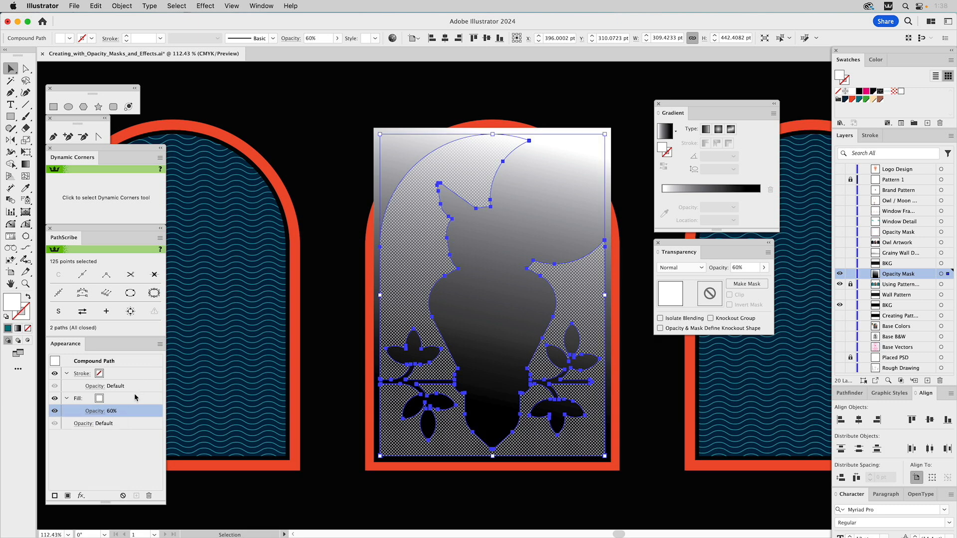
- Bring the gradient rectangle to the front and make it an opacity mask for the dot-patterned background shape
left_click(401, 151)
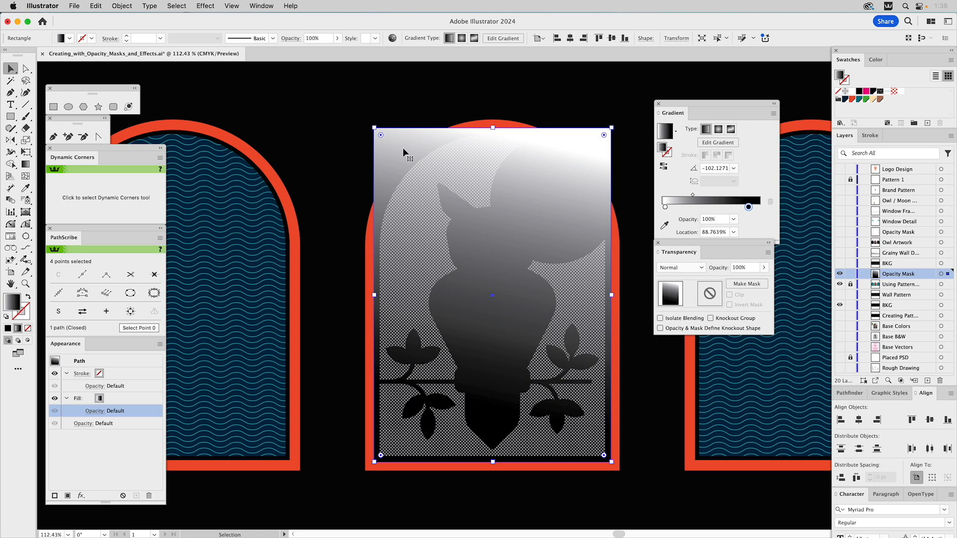
key("super+shift+bracketright")
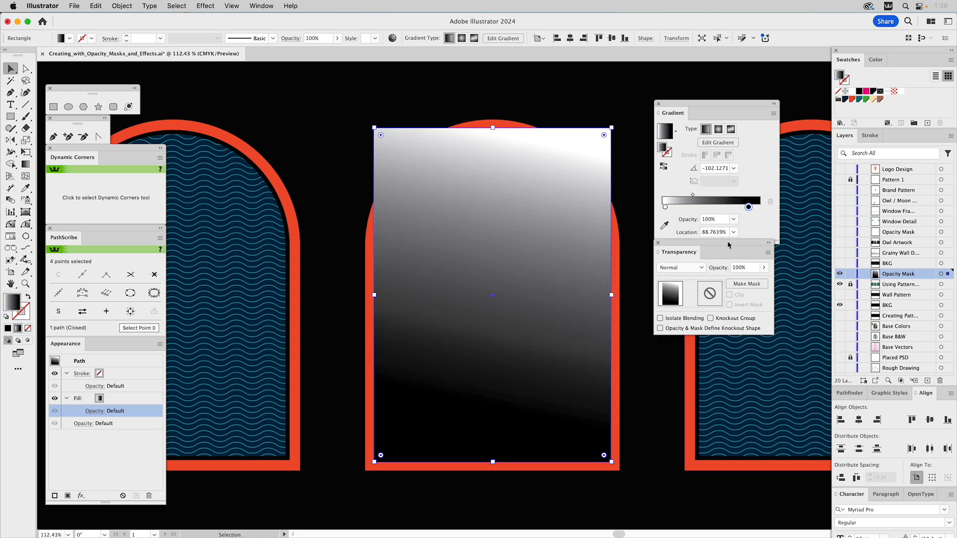
left_click(944, 274)
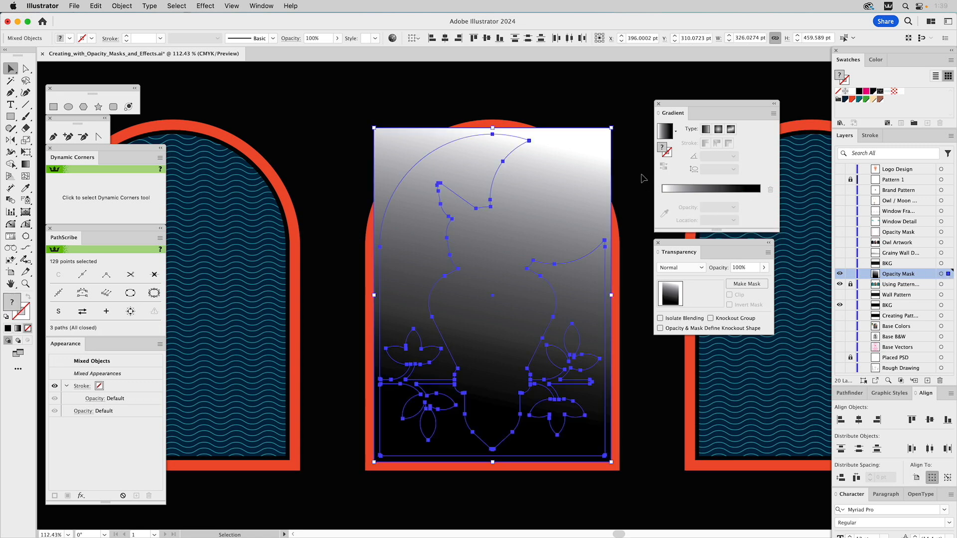
left_click(743, 284)
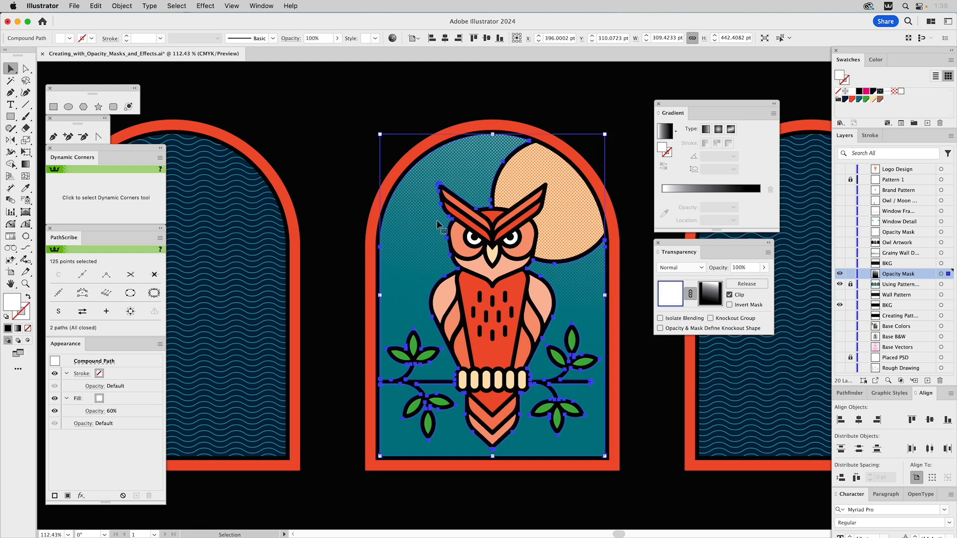
- Adjust the mask's gradient with black at about 88.9%, white at about 26% and the midpoint nearer white, exit mask editing and deselect
left_click(26, 164)
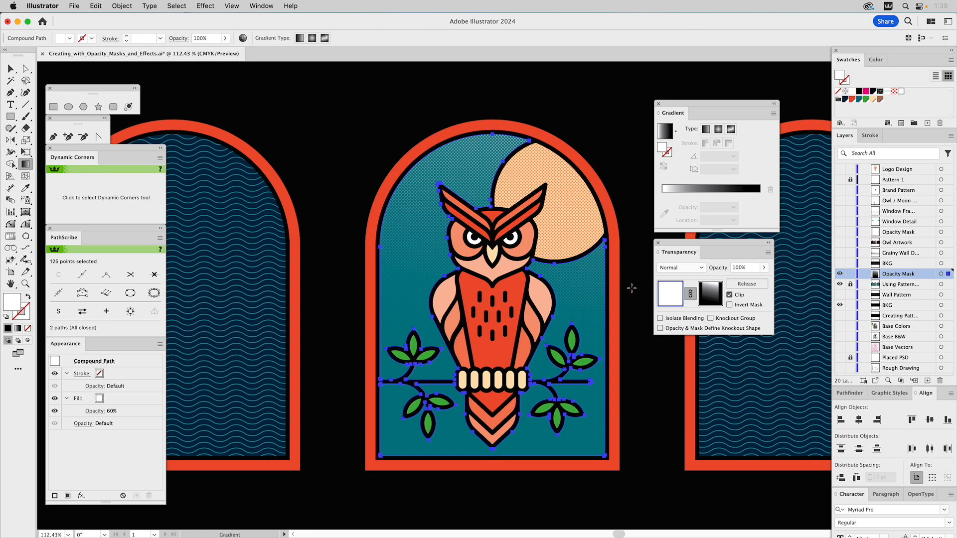
left_click(712, 300)
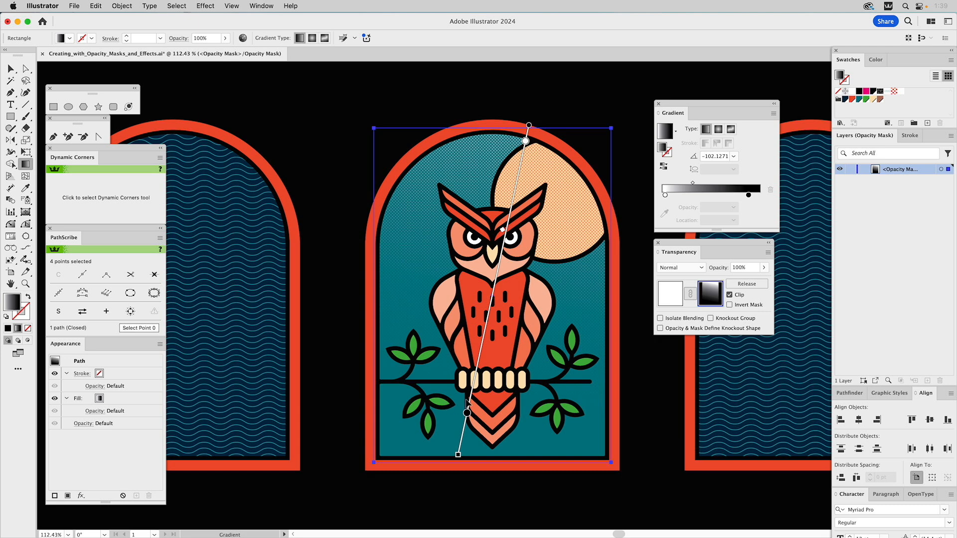
mouse_move(468, 414)
left_mouse_down()
mouse_move(491, 311)
mouse_move(467, 414)
left_mouse_up()
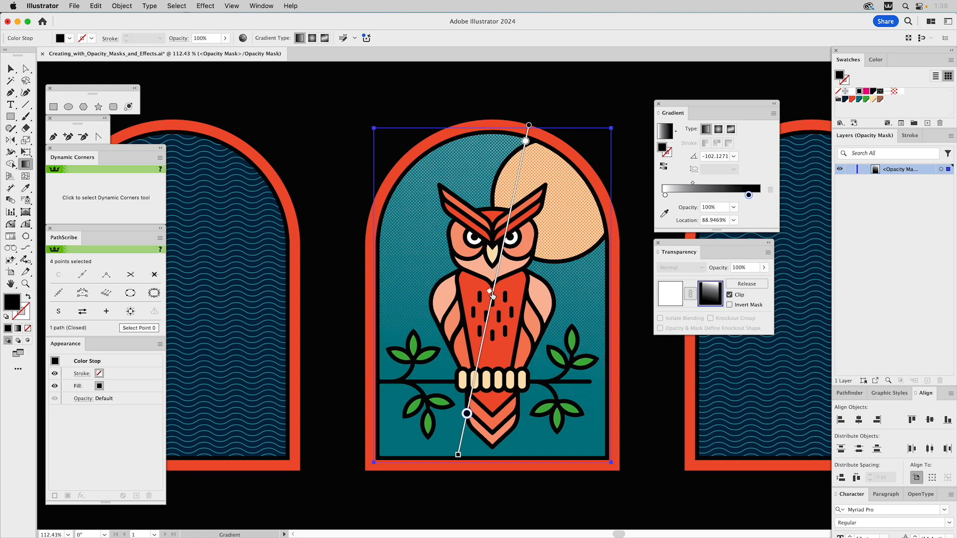
left_click_drag(492, 265, 494, 265)
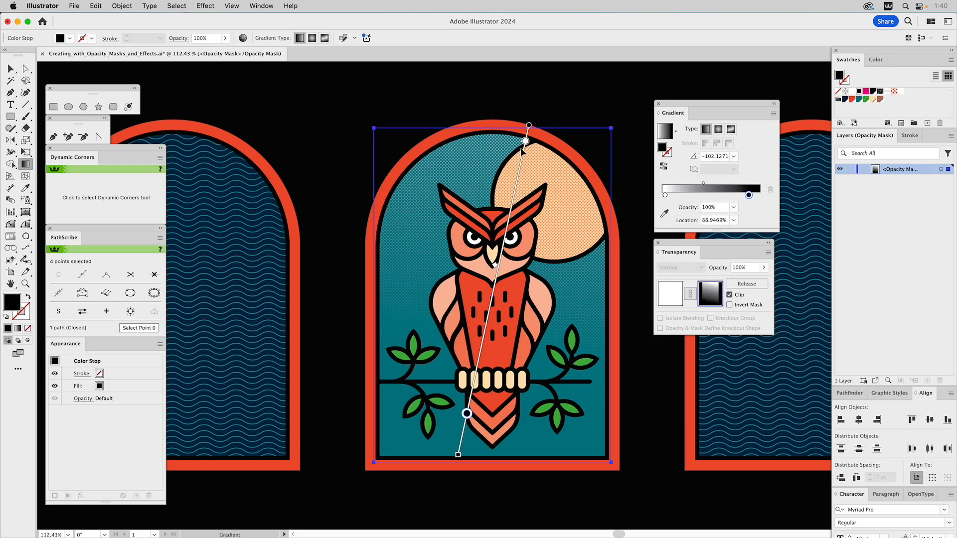
left_click_drag(526, 143, 509, 214)
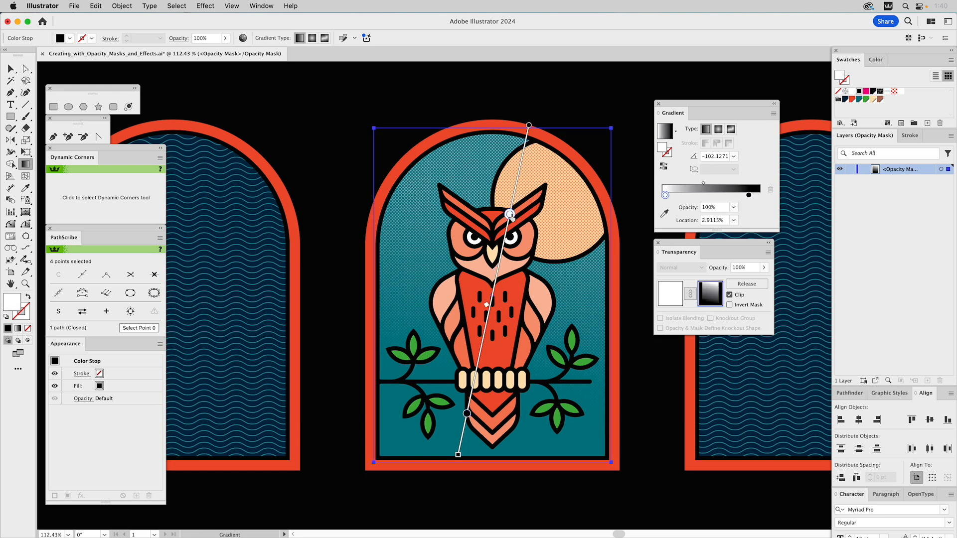
left_click_drag(487, 306, 494, 267)
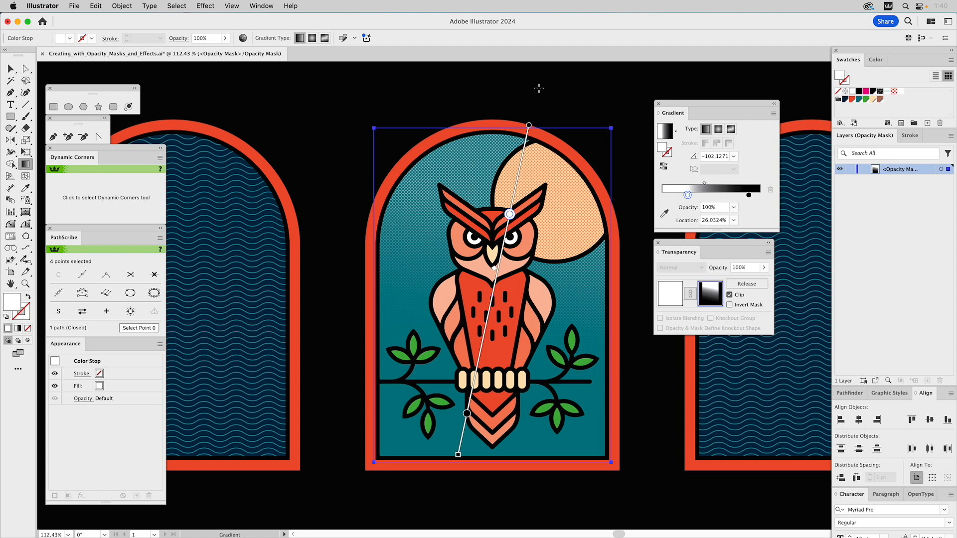
key("v")
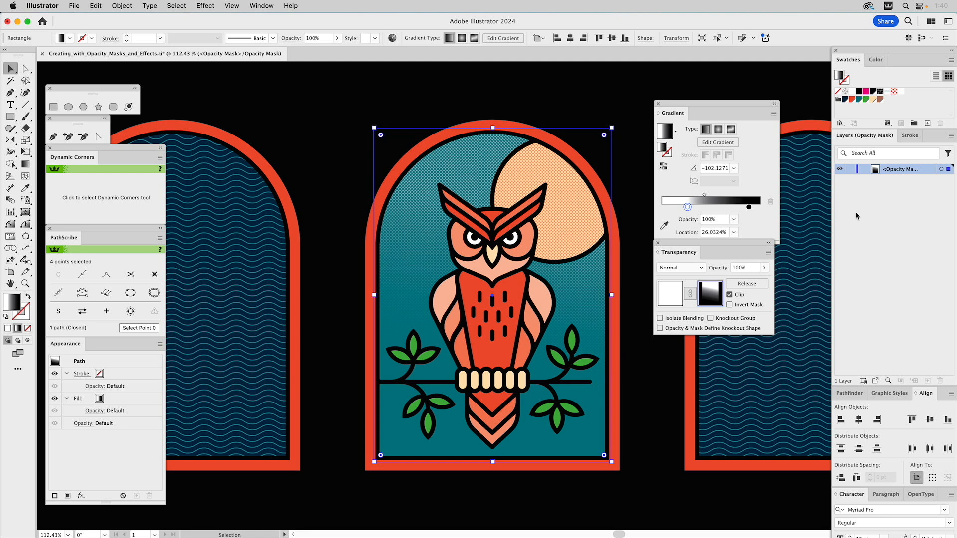
left_click(665, 293)
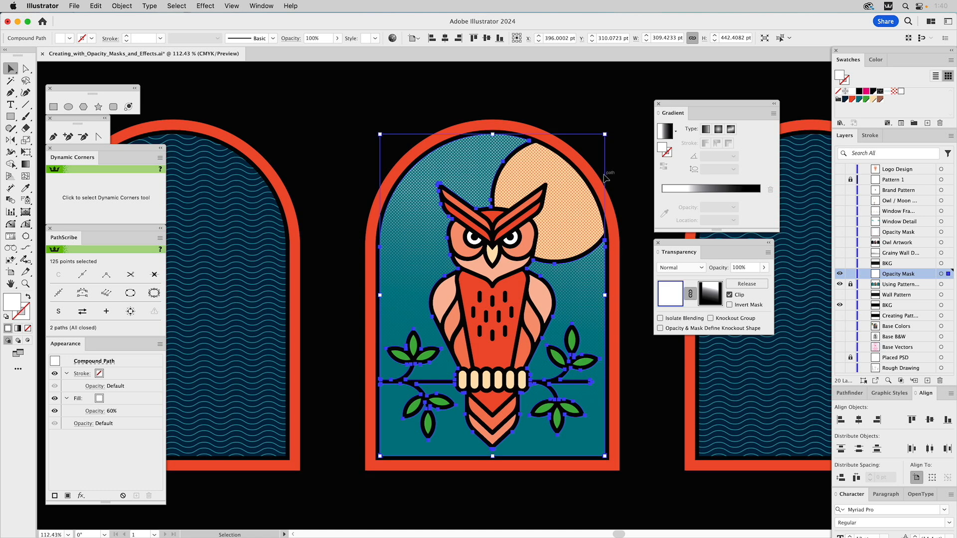
left_click(637, 177)
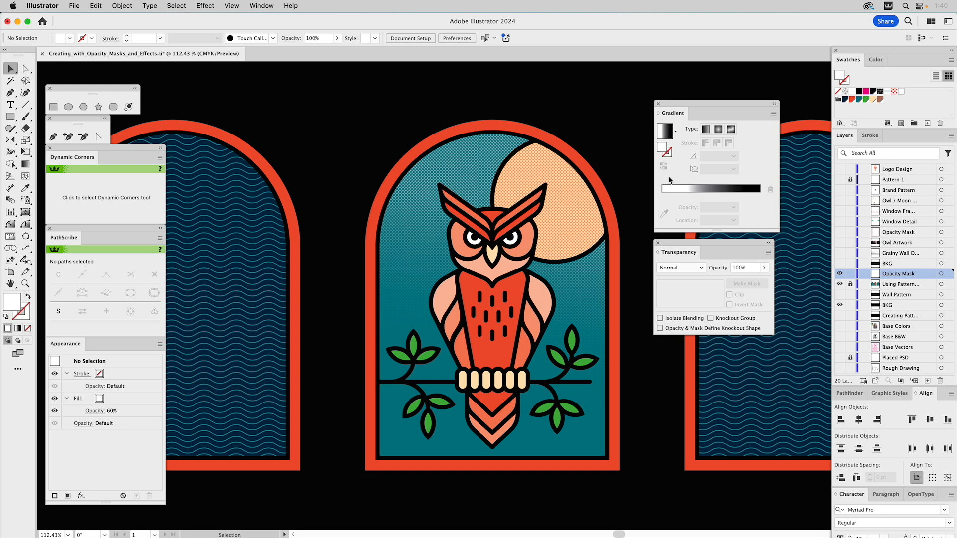
- Compare the patterned windows with the flat-colored Owl Artwork and its BKG layer, and show the Wall Pattern layer behind the windows
left_click(840, 264)
left_click(840, 243)
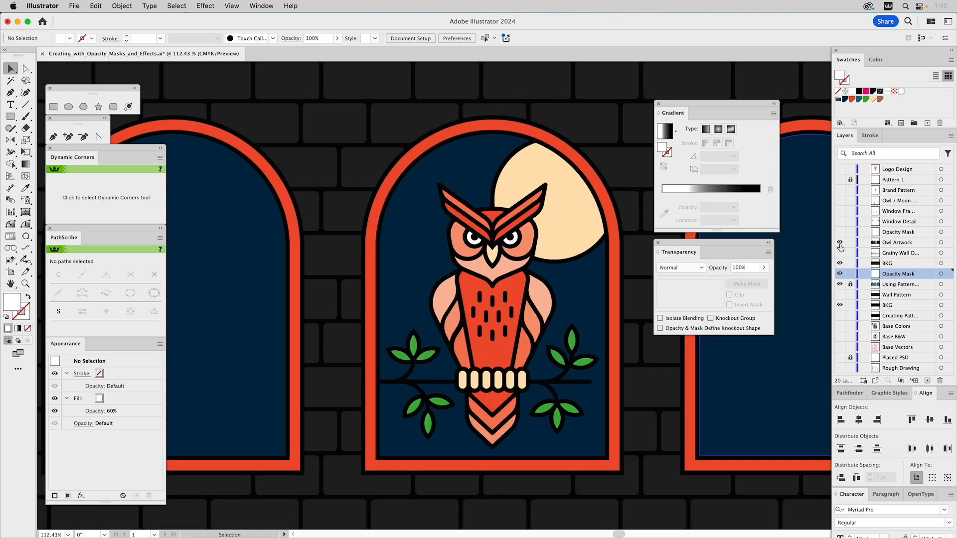
left_click(840, 242)
left_click(840, 264)
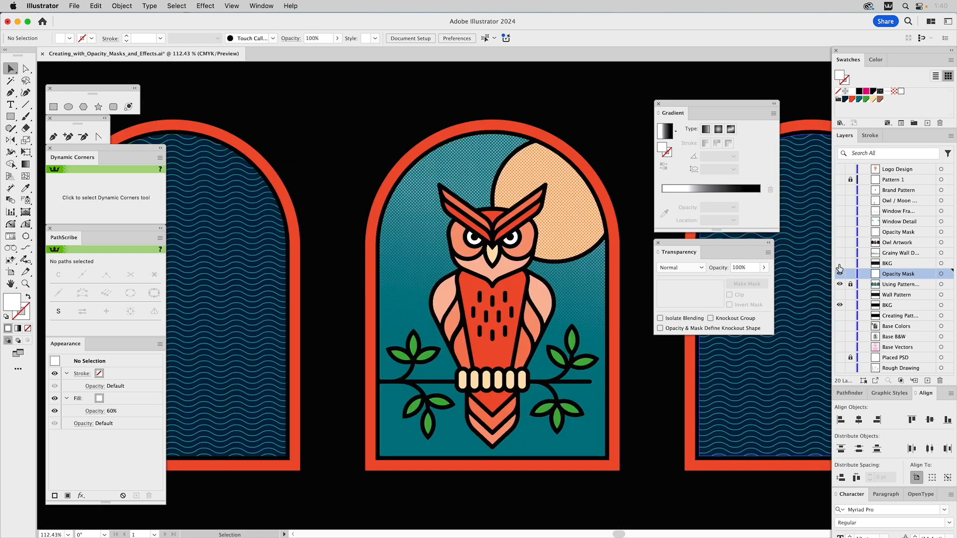
left_click(840, 296)
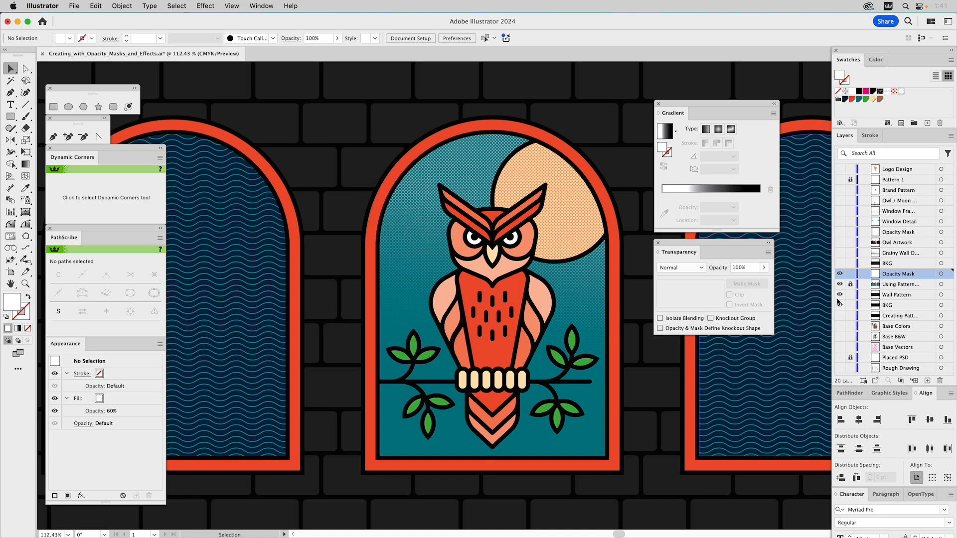
left_click(840, 305)
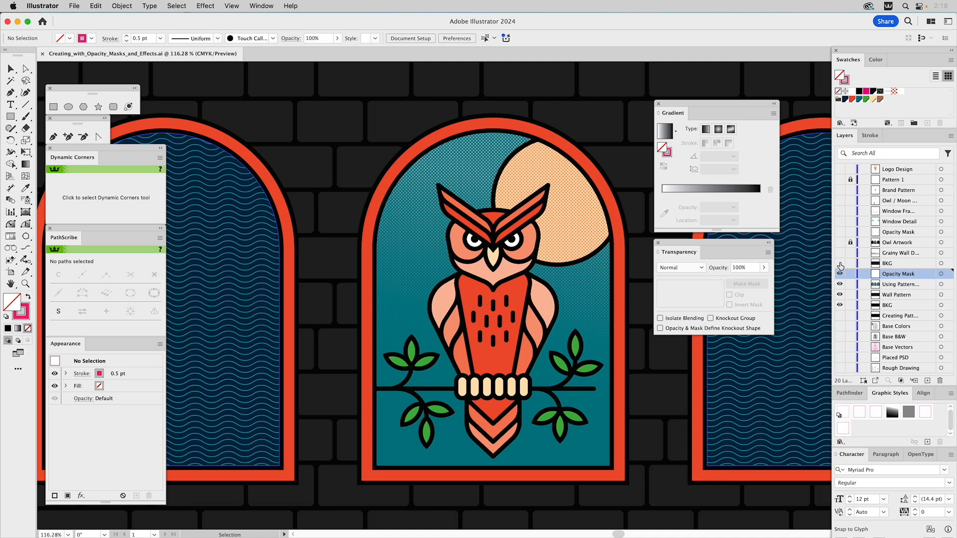
- Show the Owl Artwork layer and its BKG layer, and hide the Opacity Mask, Using Pattern, Wall Pattern and lower BKG layers
left_click(840, 263)
left_click(839, 243)
left_click(839, 274)
left_click_drag(840, 294, 840, 311)
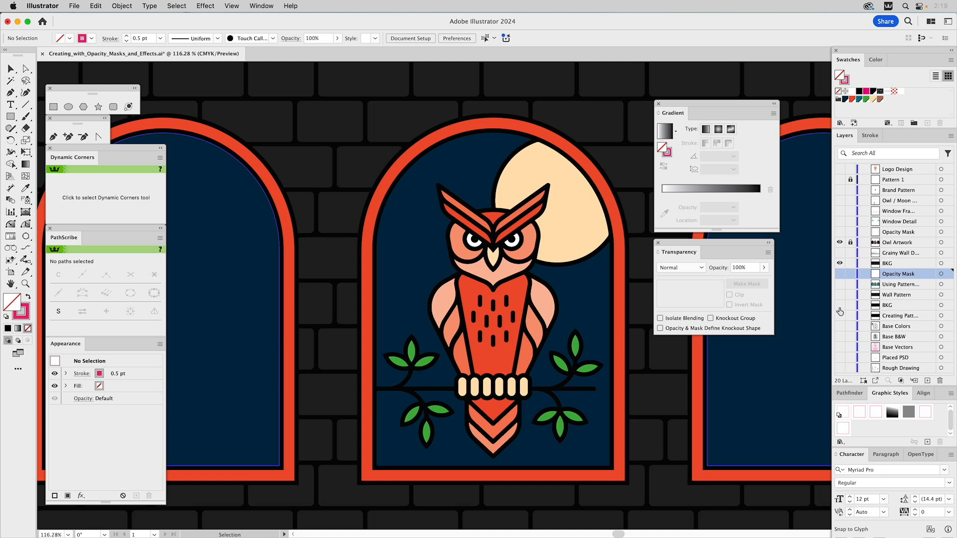
- Unlock the Owl Artwork layer, fill the centre window's background shape with teal and move it onto the shown Opacity Mask layer
left_click(891, 245)
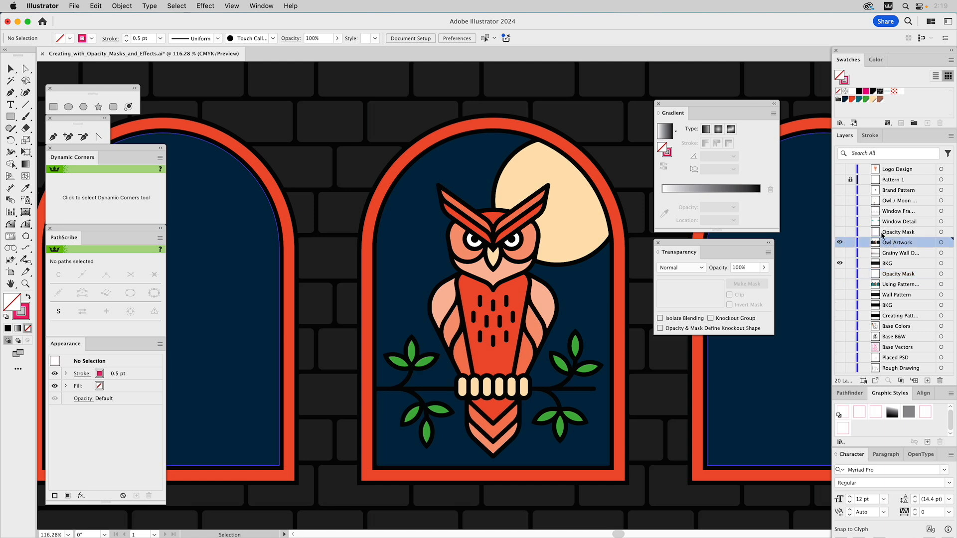
left_click(476, 159)
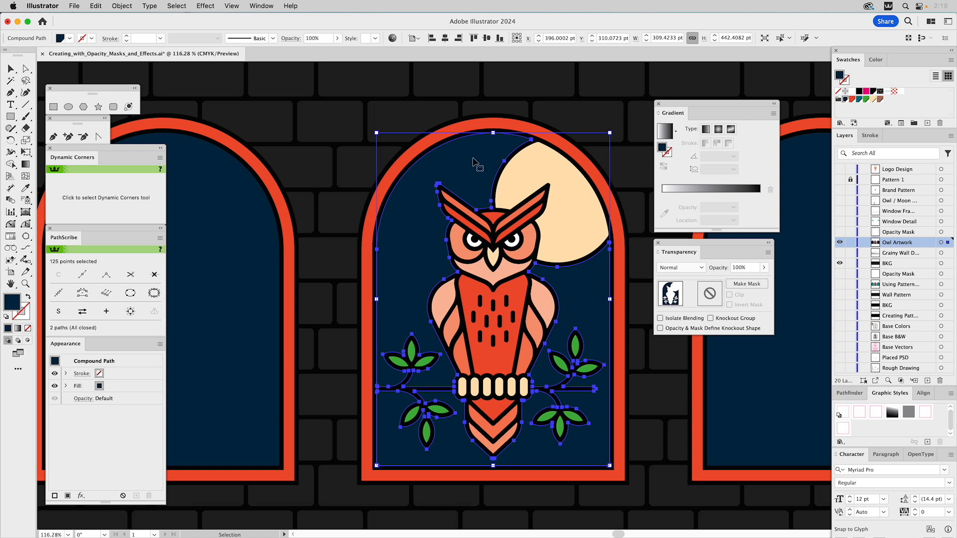
left_click(859, 100)
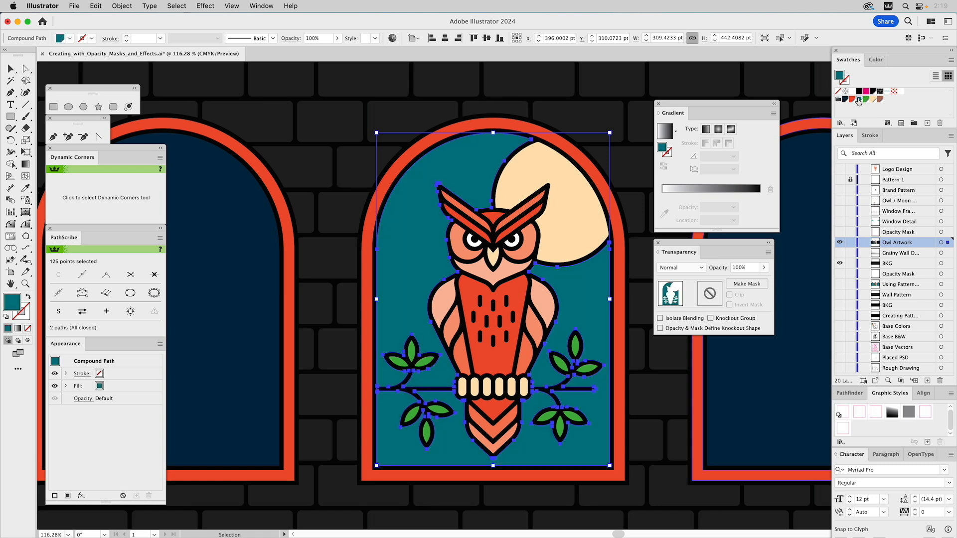
left_click(840, 232)
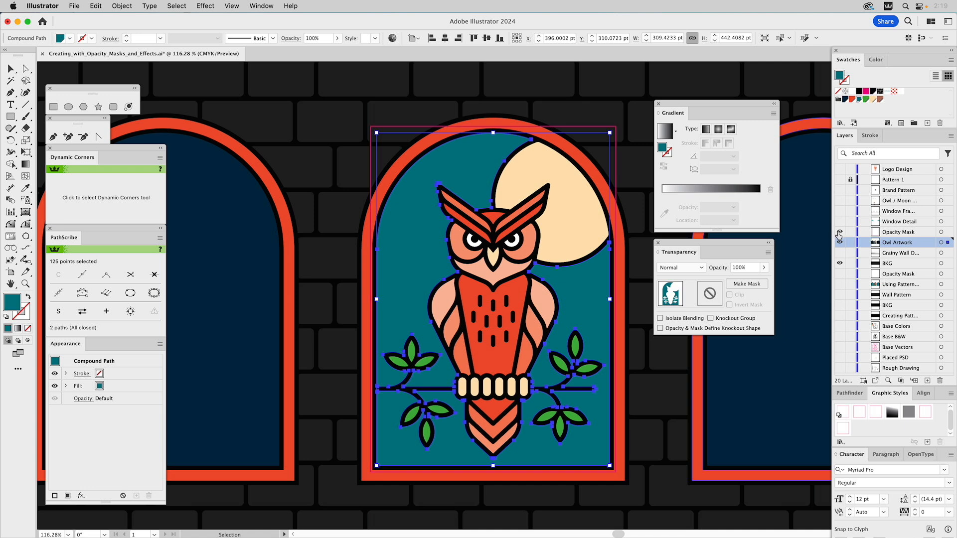
left_click_drag(948, 243, 947, 233)
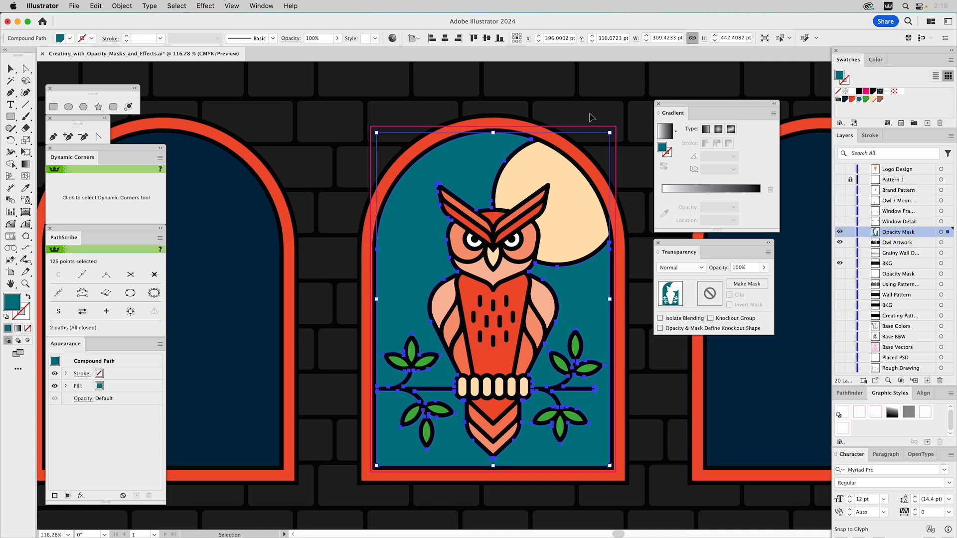
- Apply the Pre-Baked Linear Gradient style to the rectangle over the centre window and make it a non-clipping opacity mask for the teal background
left_click(590, 130)
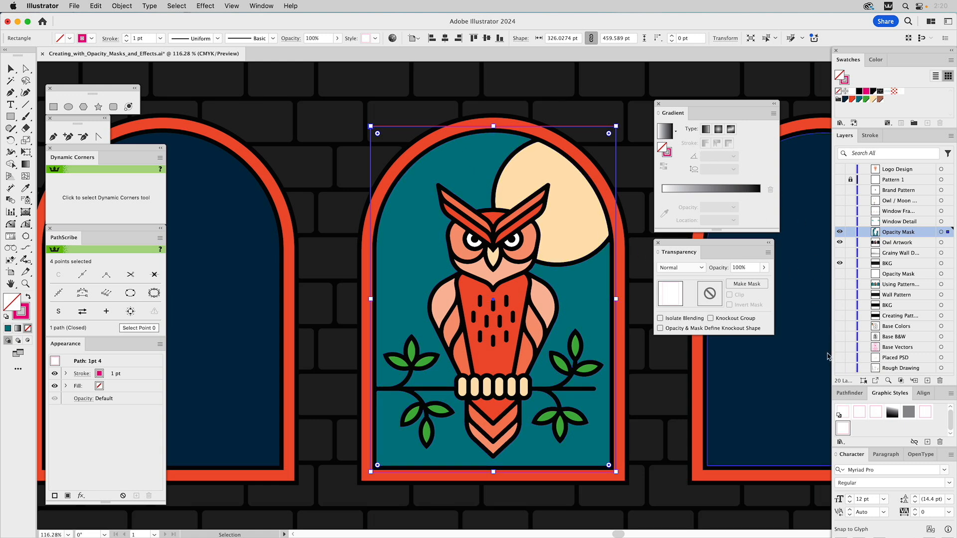
left_click(893, 412)
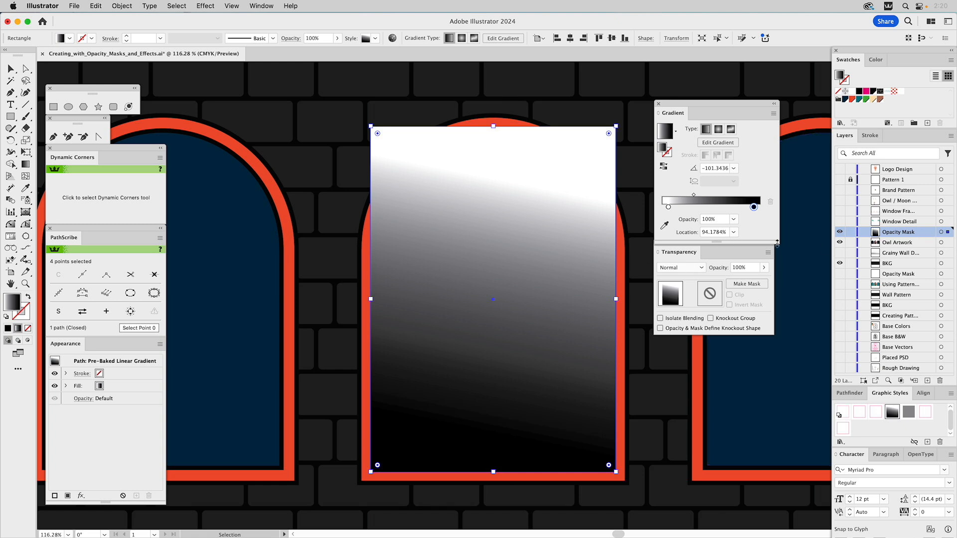
left_click(851, 242)
key("super+a")
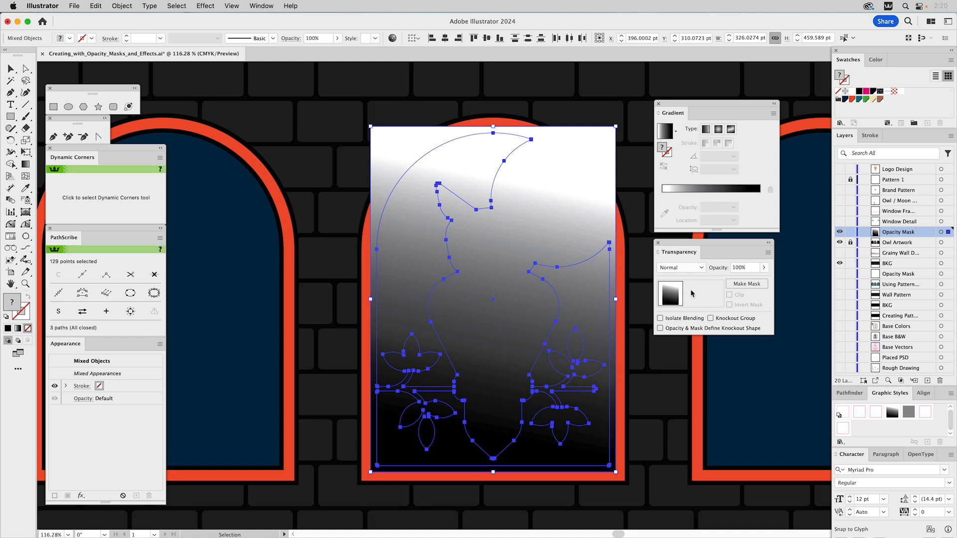
left_click(741, 284)
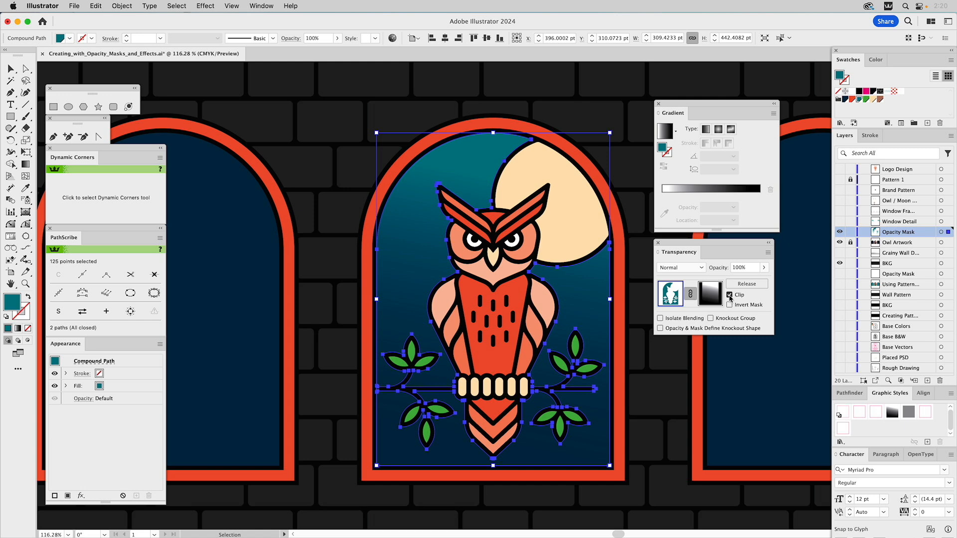
left_click(730, 295)
- Enter mask editing and add a Grain texture effect with the Stippled grain type to the gradient rectangle's fill
left_click(716, 296)
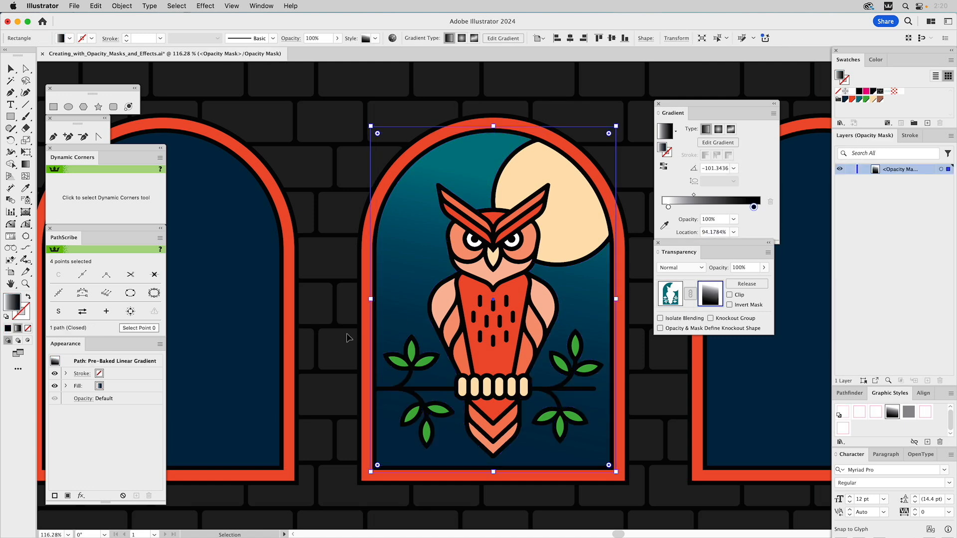
left_click(118, 387)
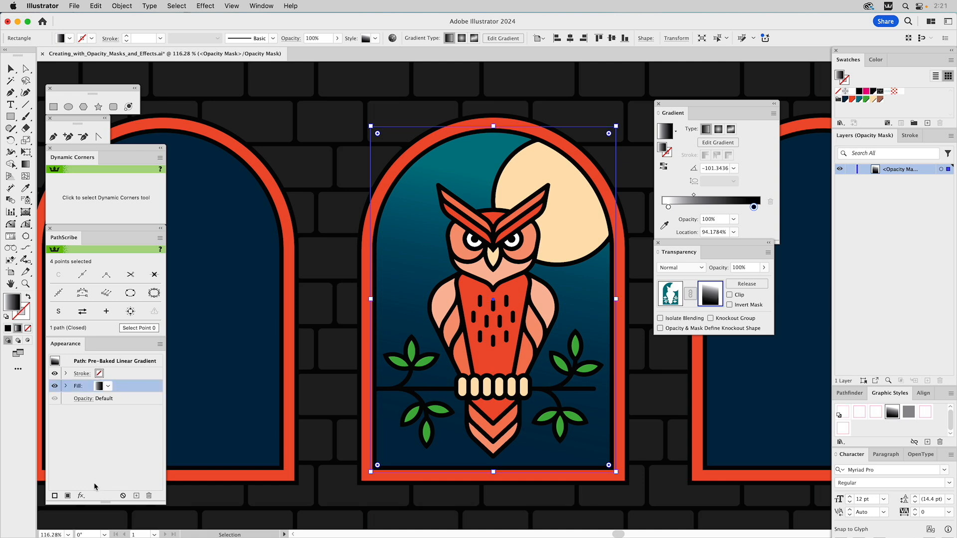
left_click(80, 496)
mouse_move(91, 481)
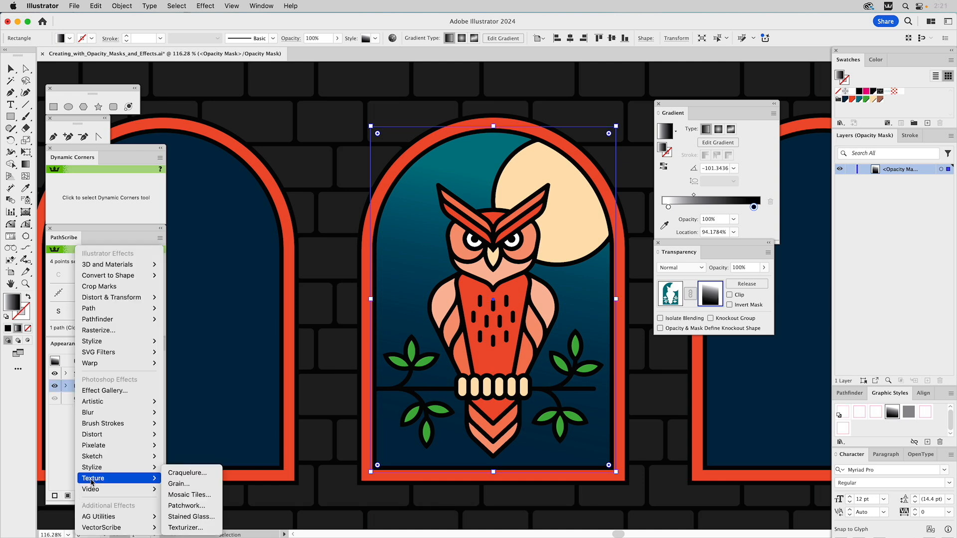
left_click(183, 486)
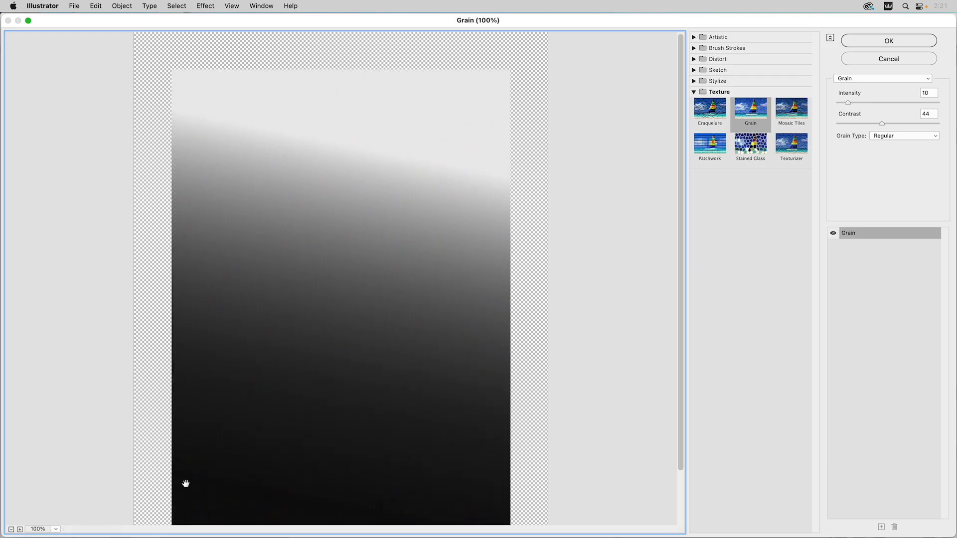
left_click(20, 530)
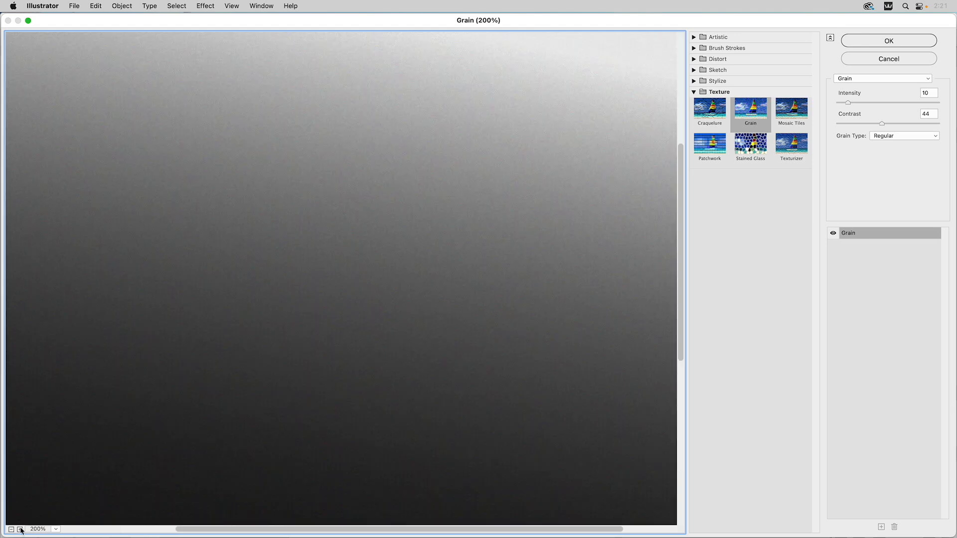
left_click_drag(338, 246, 331, 378)
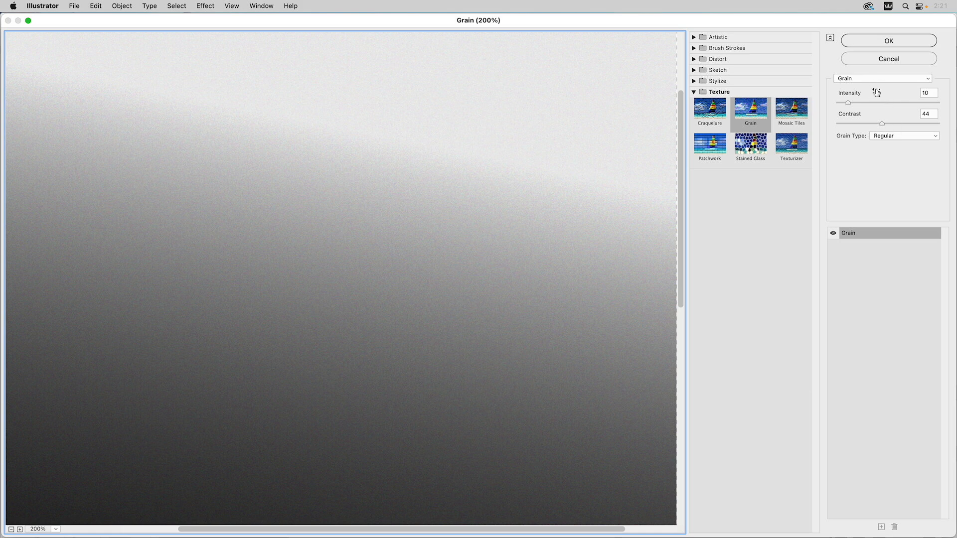
left_click(903, 133)
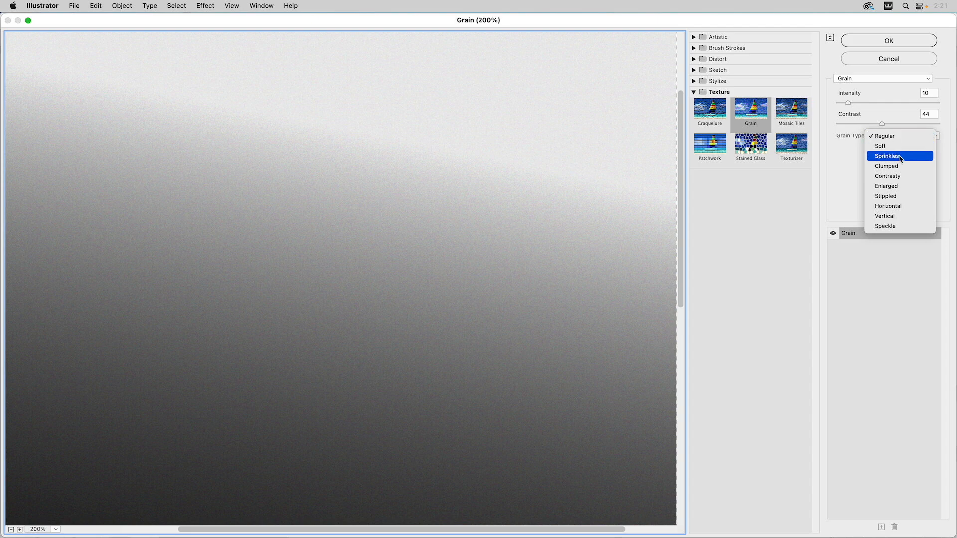
left_click(889, 197)
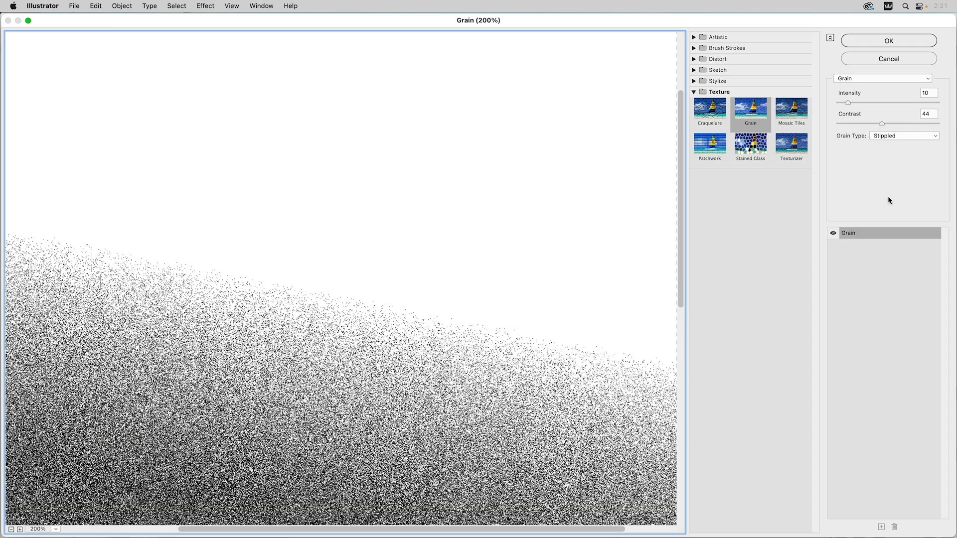
- Set the grain's intensity to 60 and its contrast to 10, and apply the effect
left_click_drag(420, 399, 465, 88)
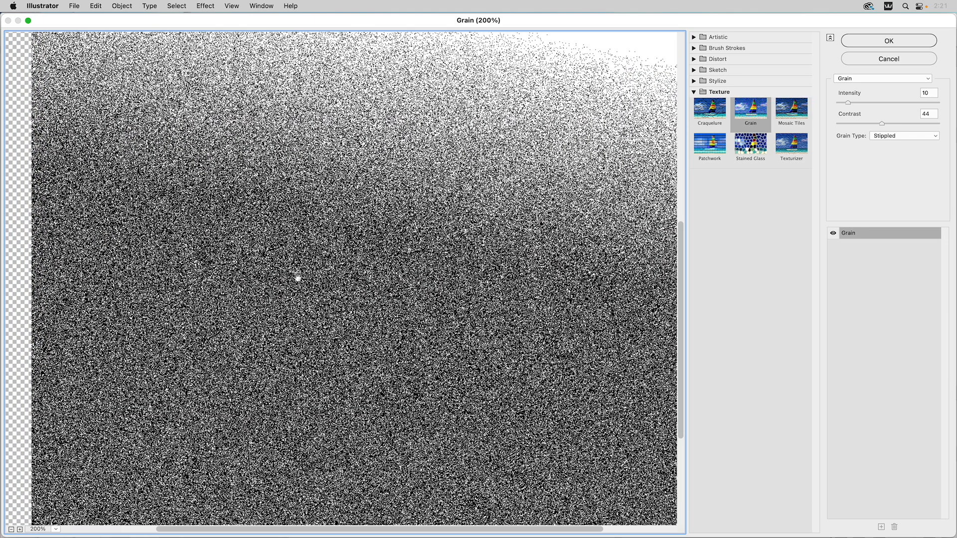
left_click(11, 531)
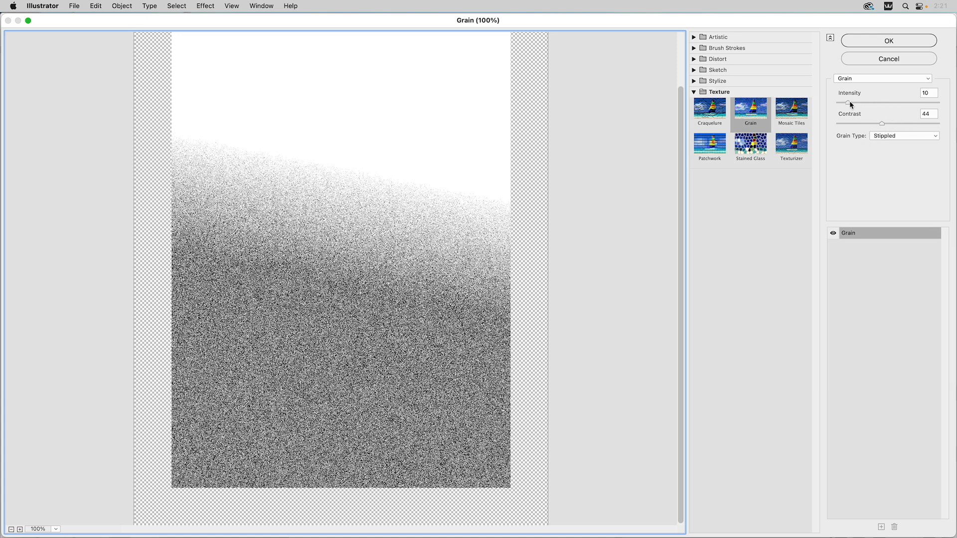
left_click_drag(848, 101, 898, 106)
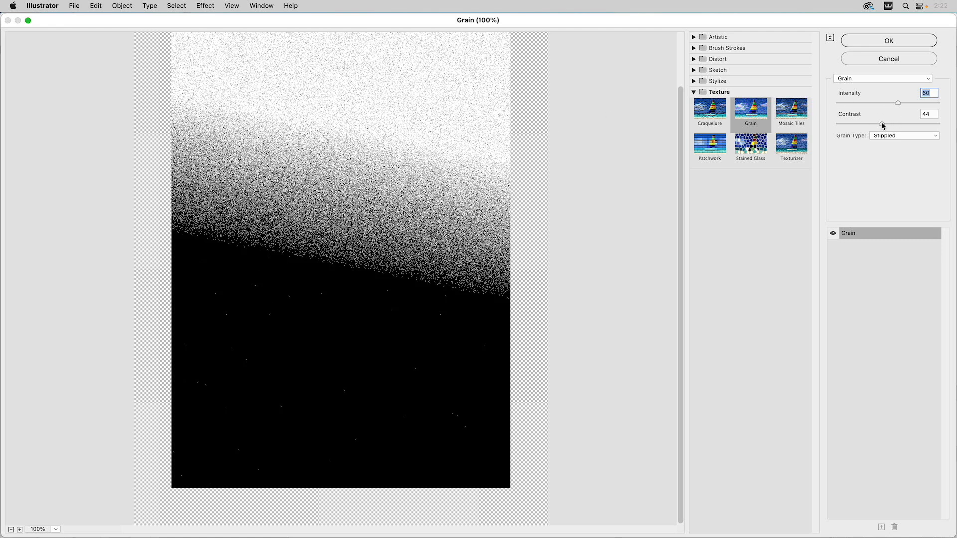
left_click_drag(883, 125, 848, 127)
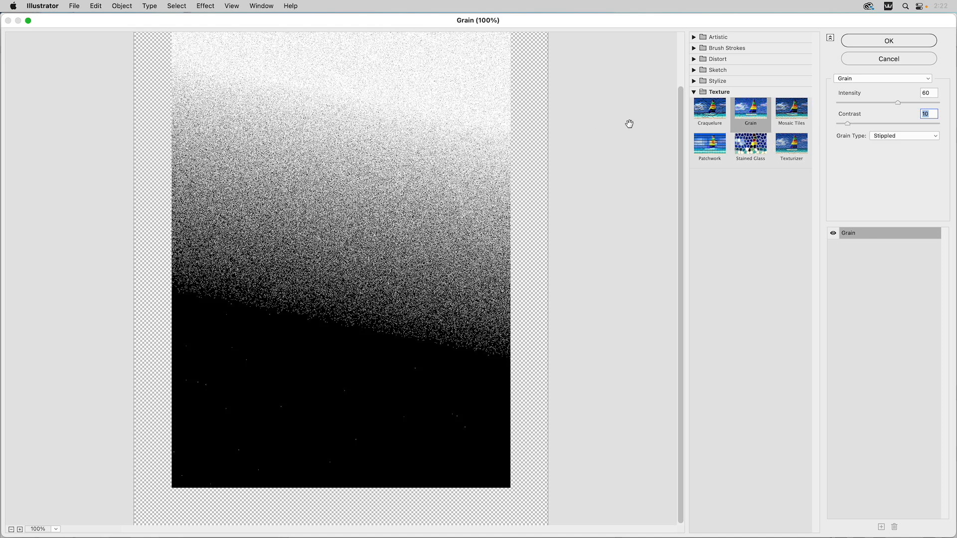
left_click(870, 44)
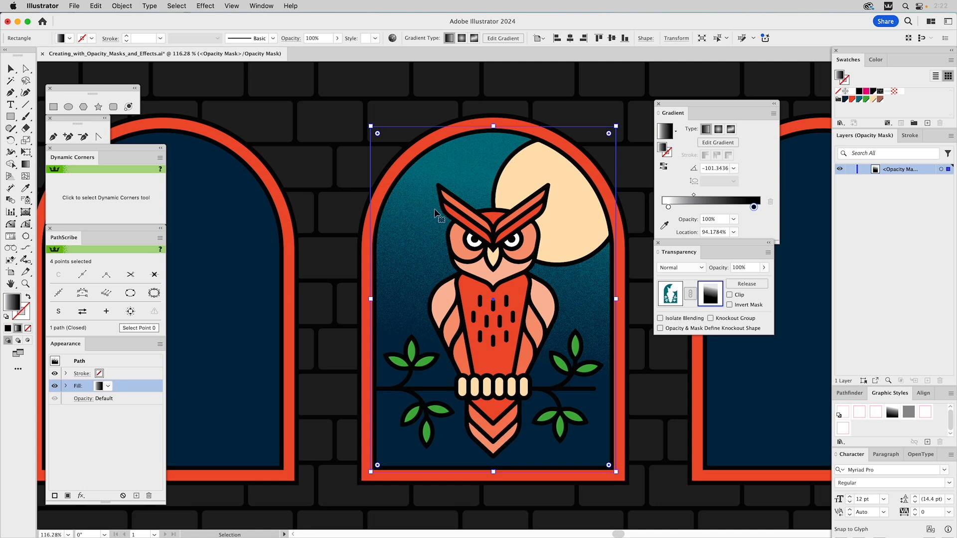
- Examine the stippled grain around the owl at closer and wider zoom, and fit the artboard in the window
left_click(27, 286)
left_click(569, 361)
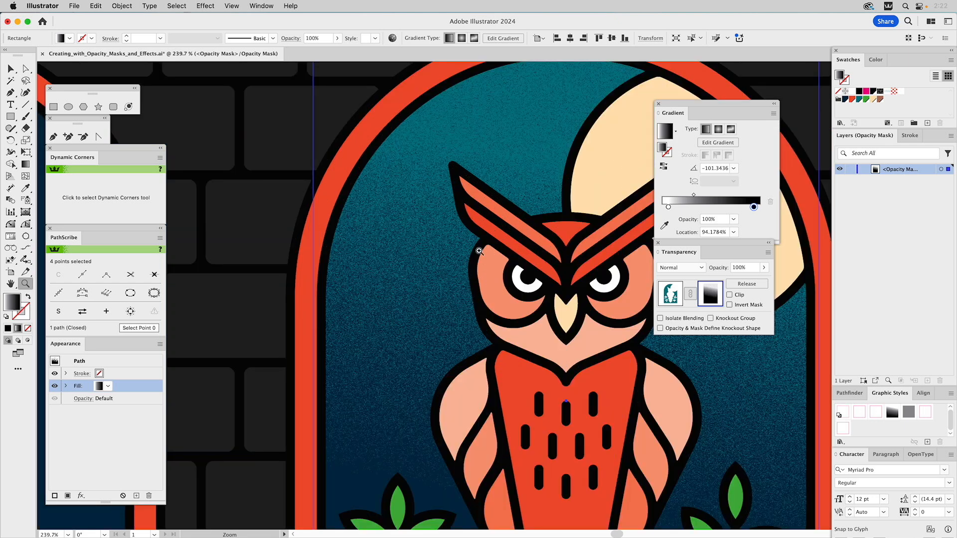
left_click(535, 271, "alt")
left_click(533, 272, "alt")
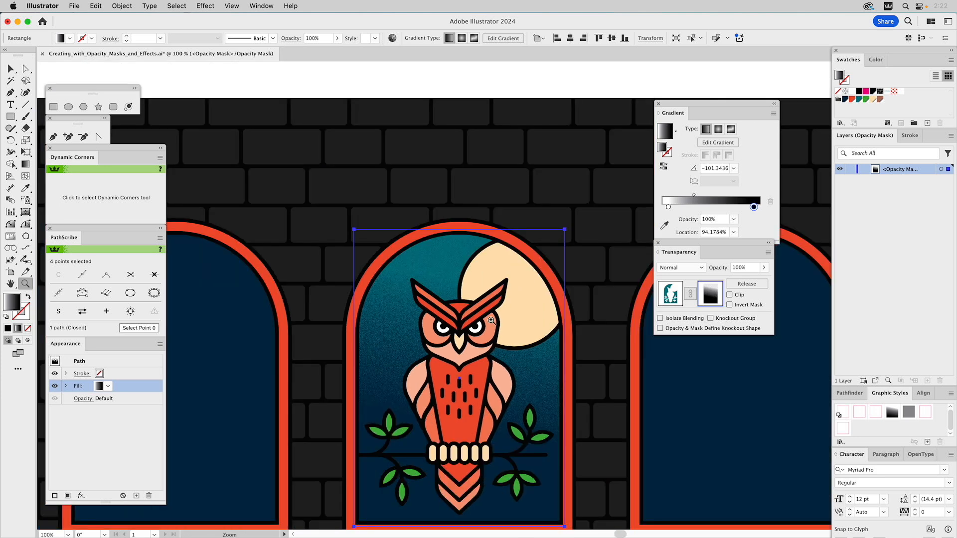
key("super")
key("super+0")
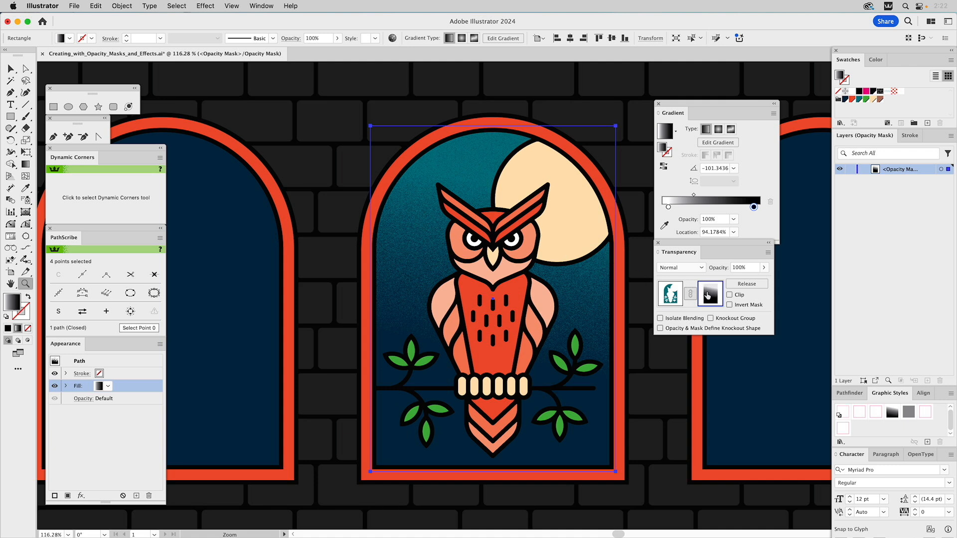
- Move the white stop of the mask's gradient to about 8.3% with the Gradient tool and switch the preview to CPU rendering
left_click(26, 164)
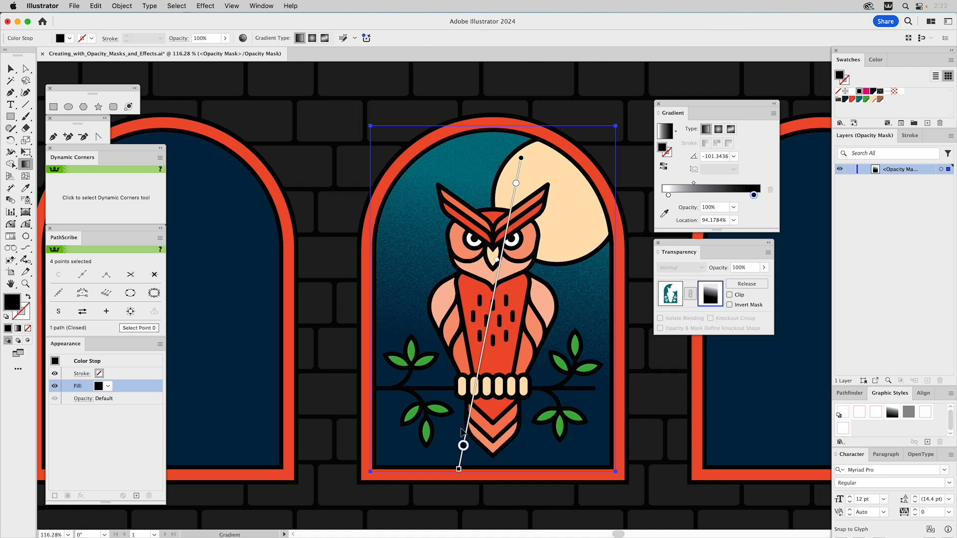
mouse_move(516, 186)
left_mouse_down()
mouse_move(503, 244)
mouse_move(508, 198)
left_mouse_up()
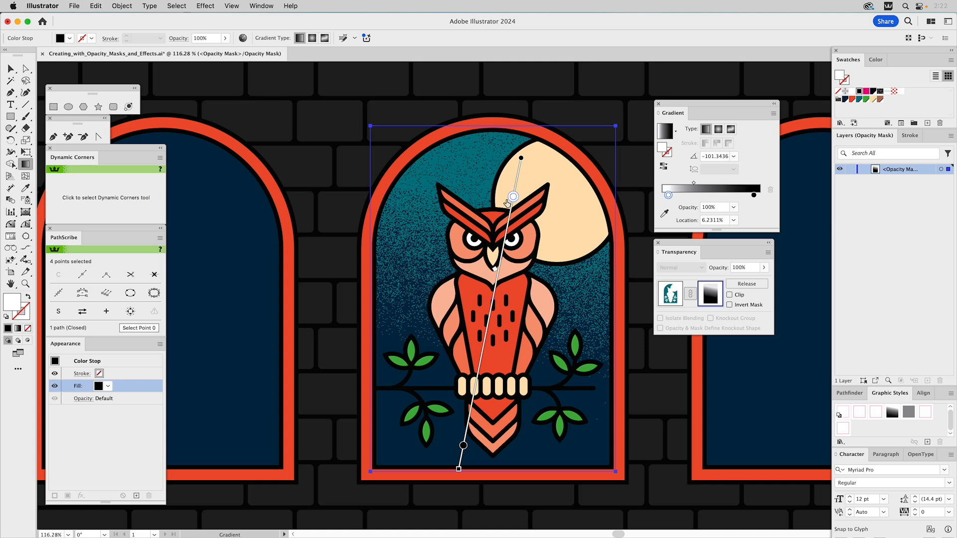
left_click_drag(508, 189, 508, 190)
left_click_drag(508, 192, 509, 190)
left_click_drag(510, 192, 510, 192)
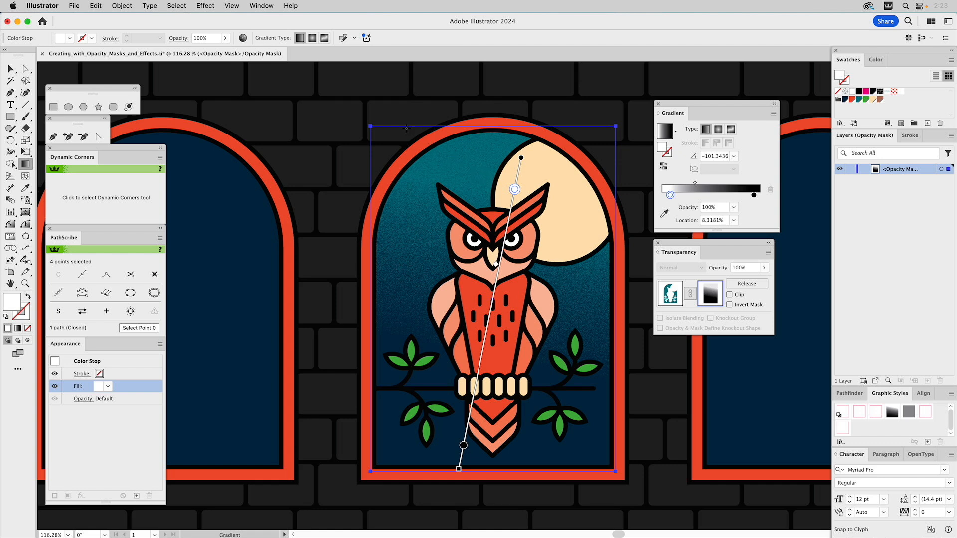
left_click(234, 6)
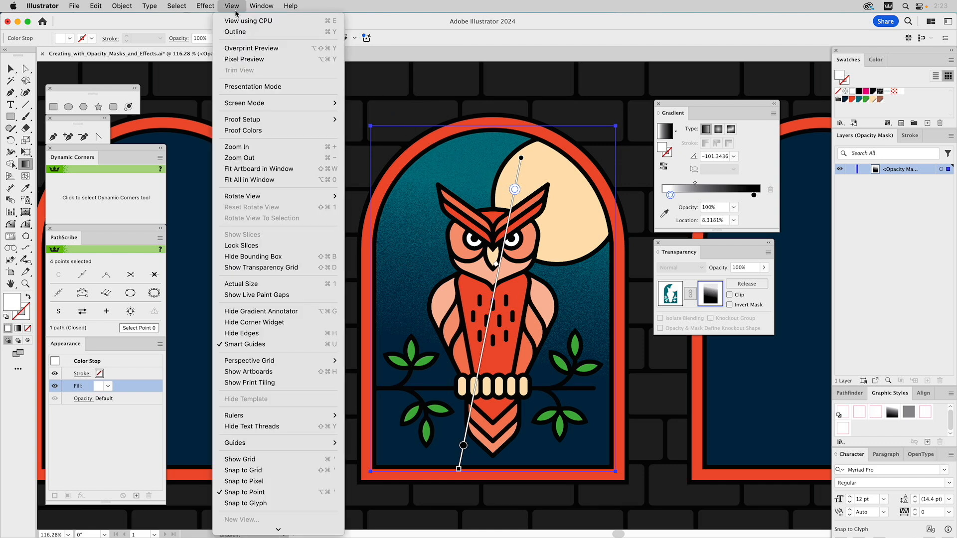
left_click(240, 20)
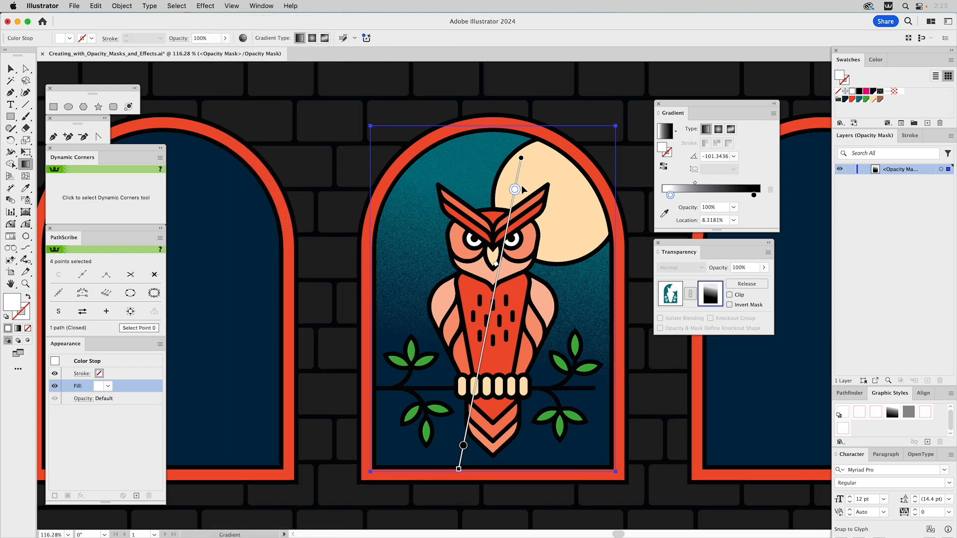
- Rebalance the mask's gradient with the white stop at about 6.2%, the black stop at about 79.8% and a shifted midpoint
left_click_drag(514, 195, 510, 214)
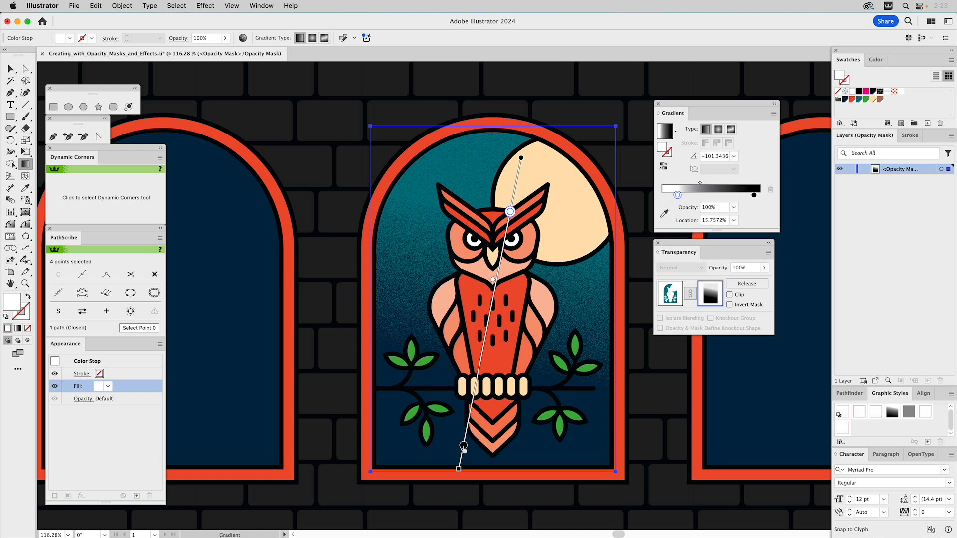
left_click_drag(463, 446, 490, 316)
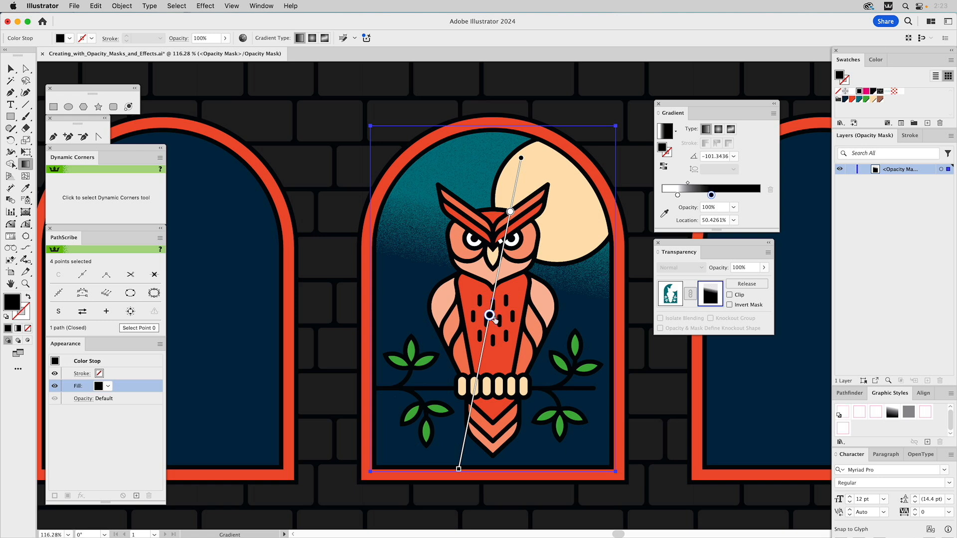
left_click_drag(493, 317, 480, 390)
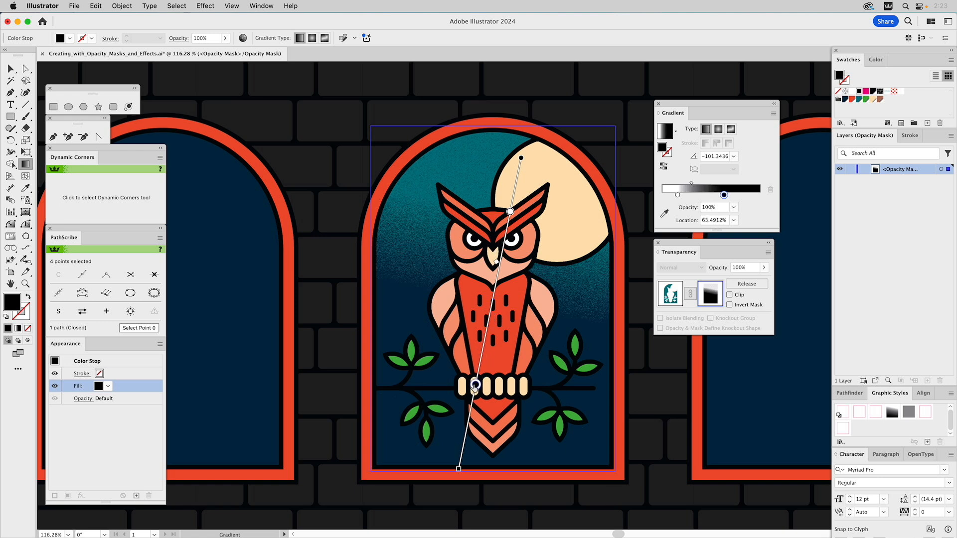
left_click_drag(496, 263, 498, 250)
left_click_drag(511, 212, 516, 183)
left_click_drag(505, 232, 493, 282)
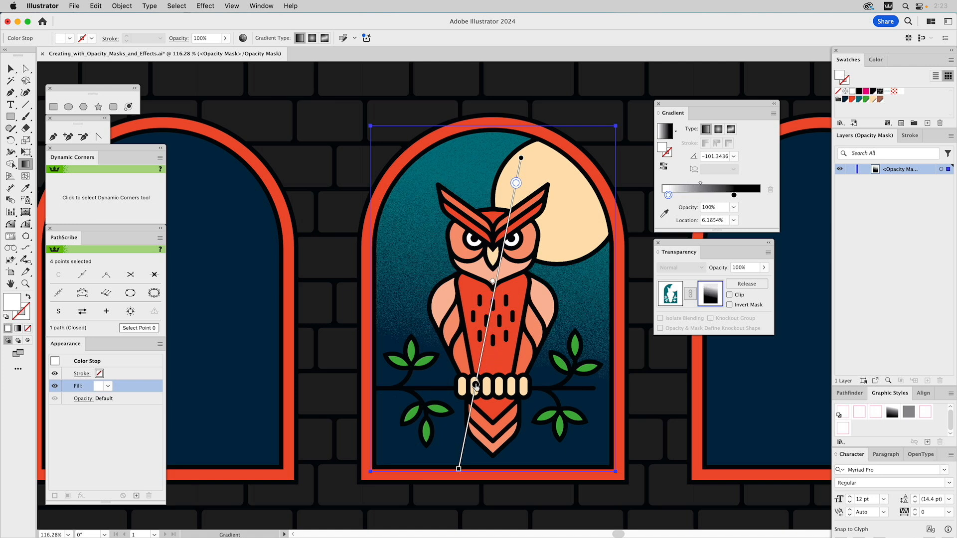
left_click_drag(476, 386, 472, 402)
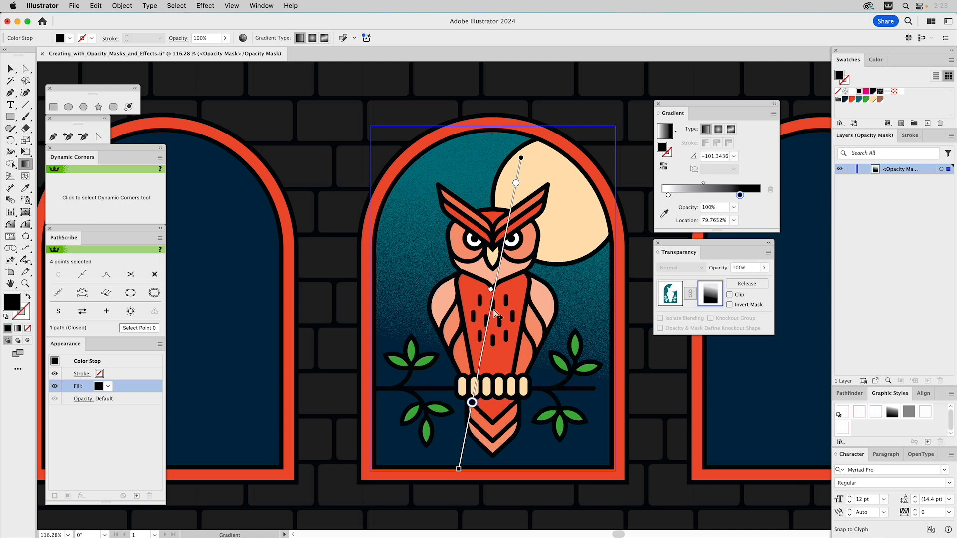
- Shift the mask gradient's midpoint toward its white stop, return from the mask to the artwork and deselect it
left_click_drag(491, 293, 500, 259)
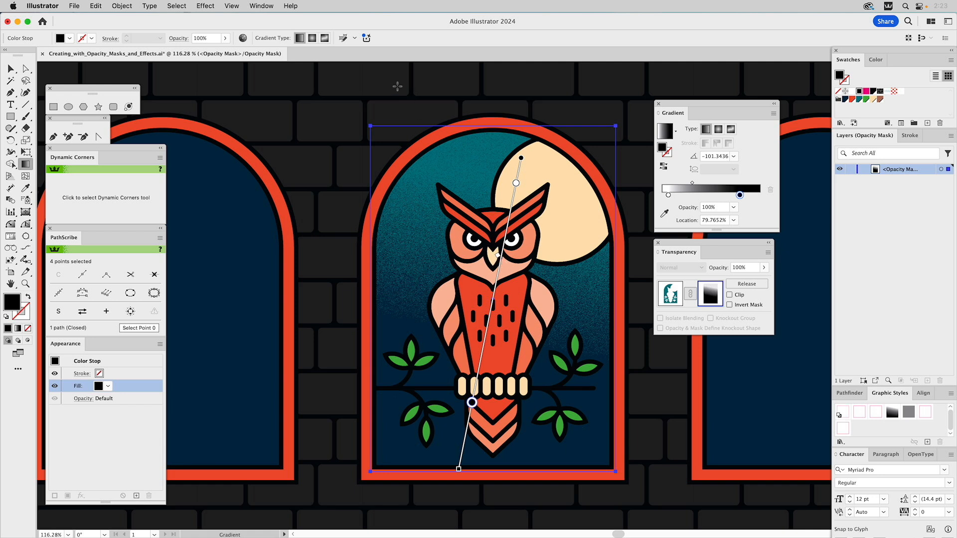
left_click(10, 69)
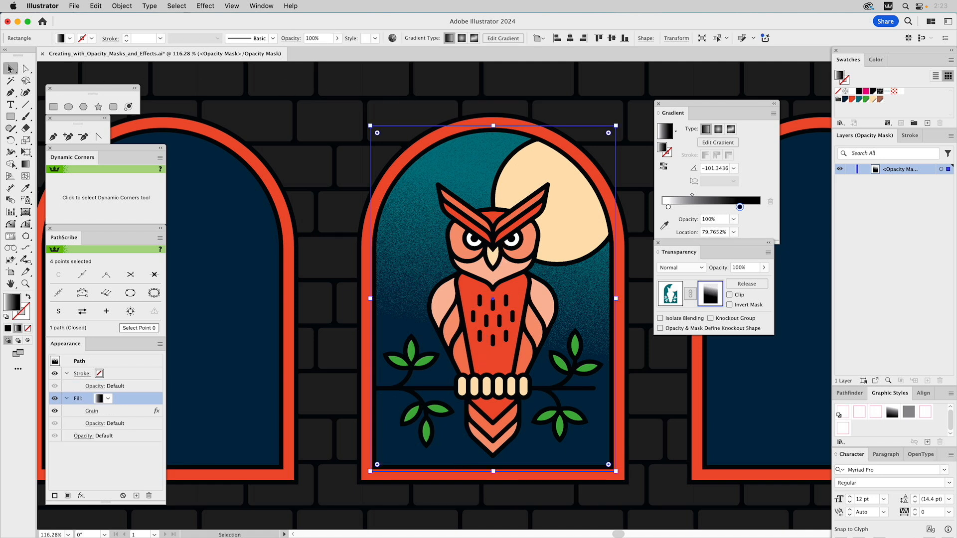
left_click(454, 94)
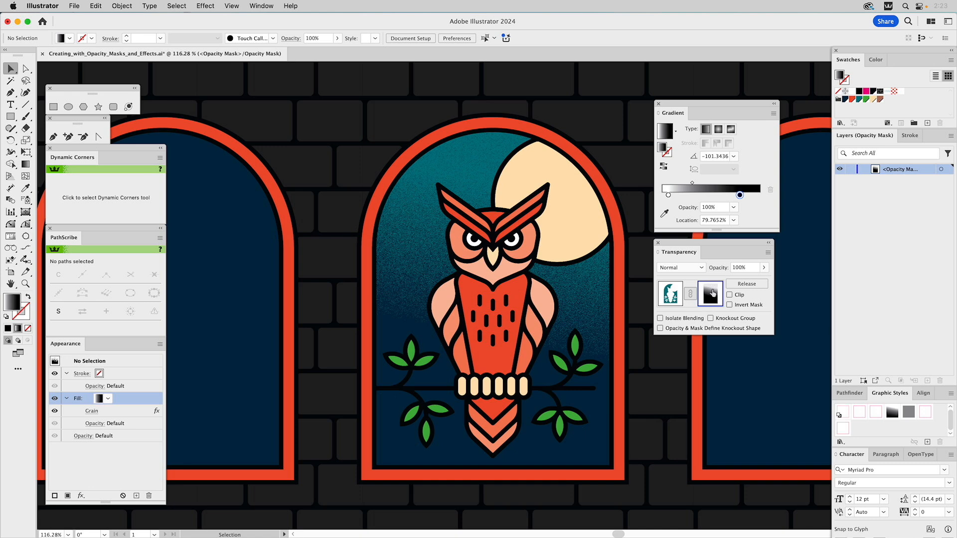
left_click(673, 294)
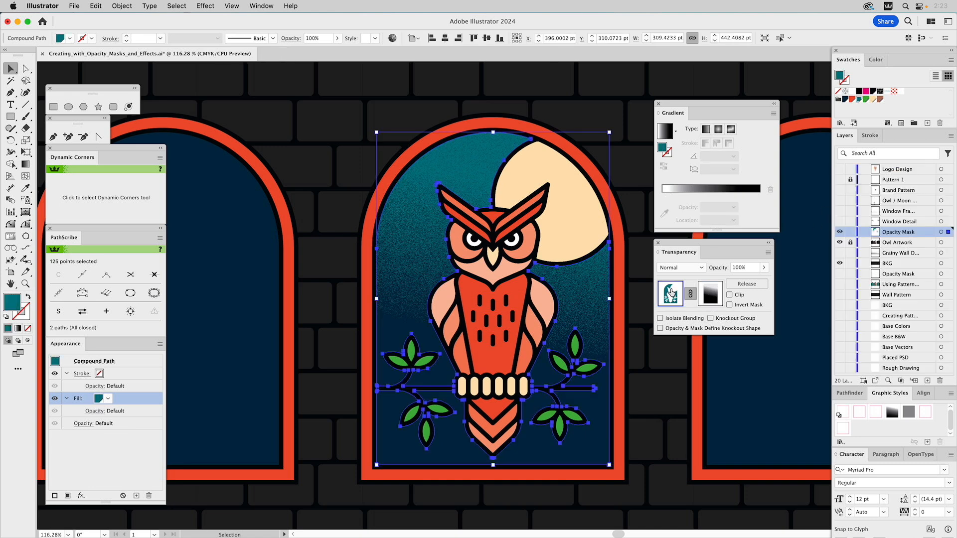
left_click(577, 115)
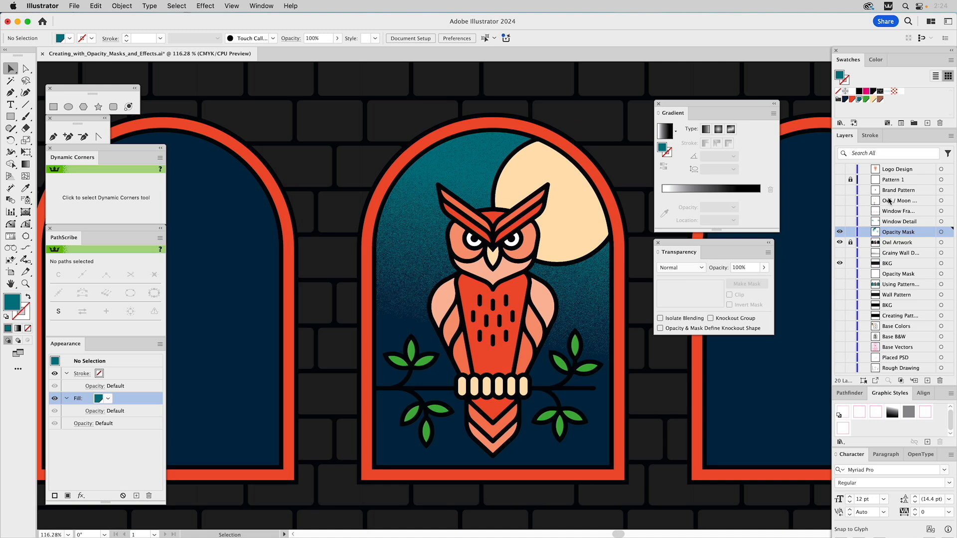
- Show the Window Detail layer, the window frame layer and the Owl / Moon layer
left_click(840, 222)
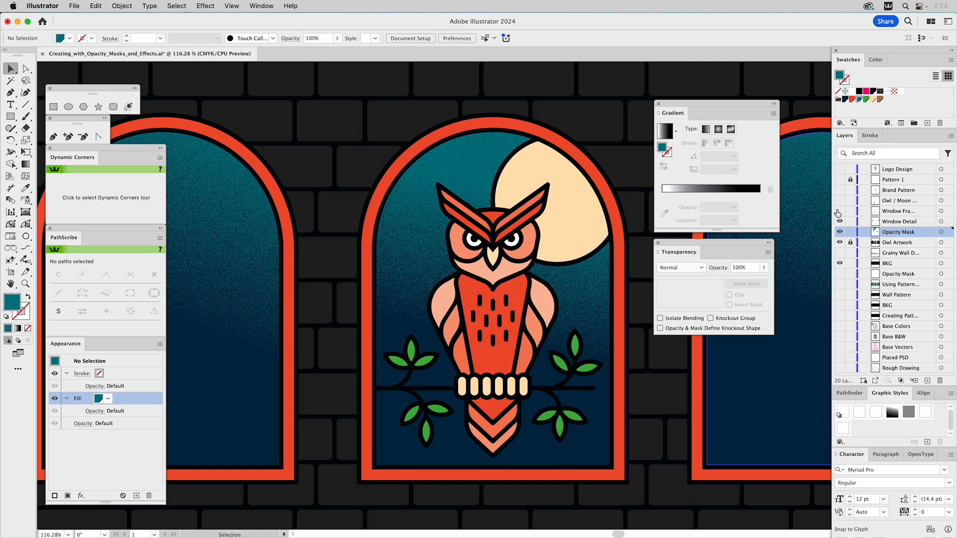
left_click(840, 212)
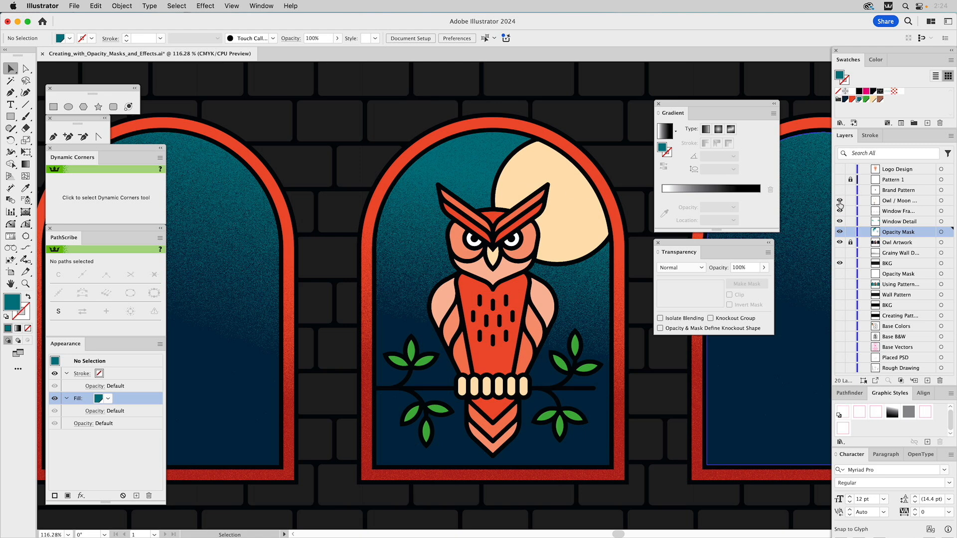
left_click(839, 202)
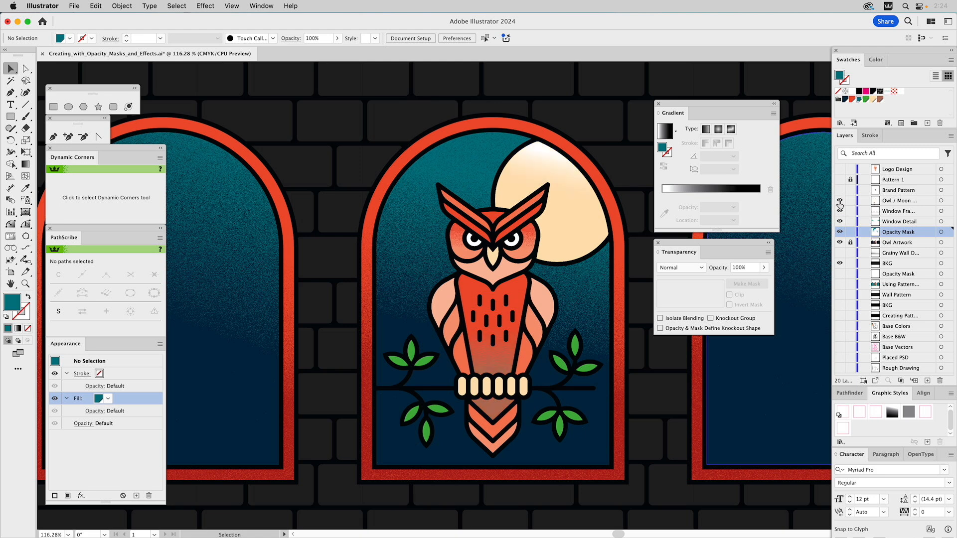
- Move the grainy shading group off the owl's chest and tail, and undo the move
left_click(498, 360)
left_click_drag(498, 359, 639, 368)
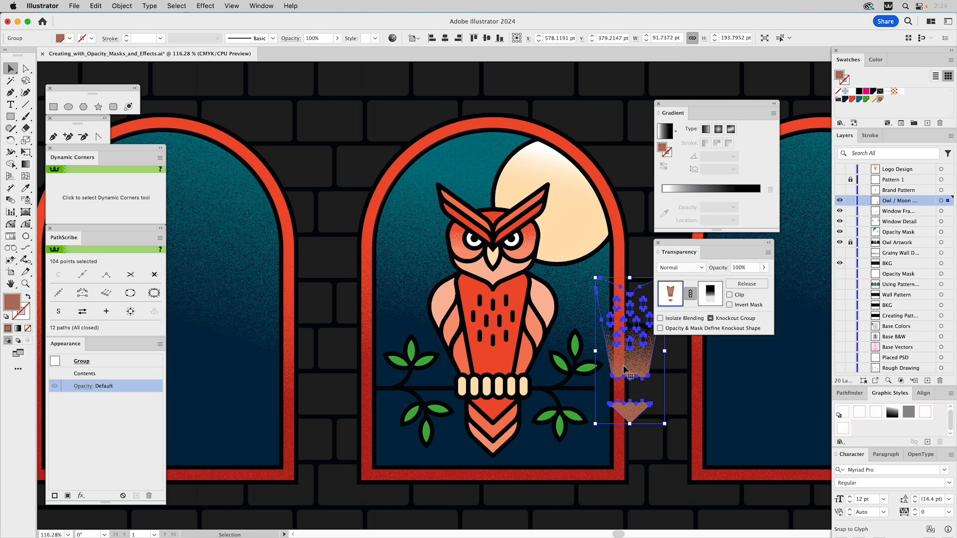
key("super+z")
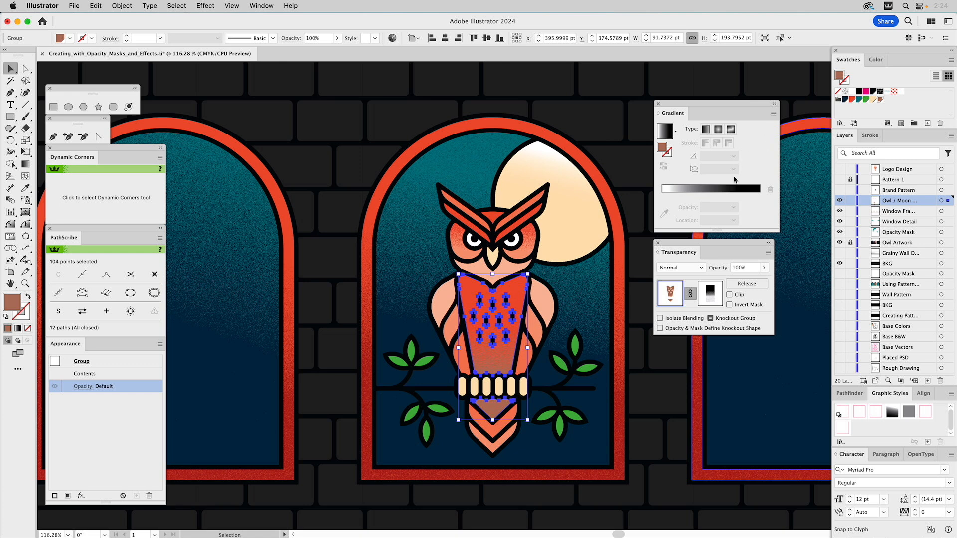
- Set the blend mode of the owl's chest and tail shading group to Multiply at 85% opacity, and deselect it
left_click(675, 269)
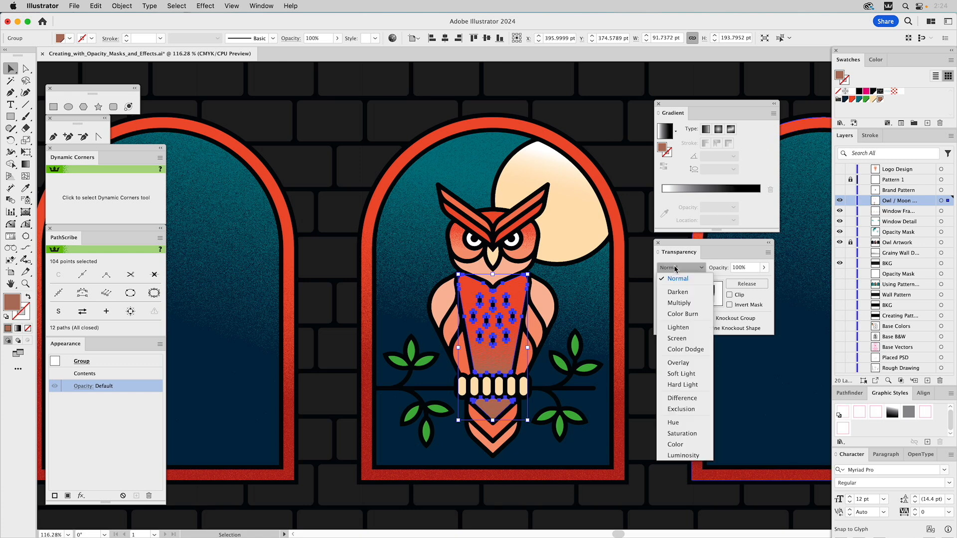
left_click(679, 303)
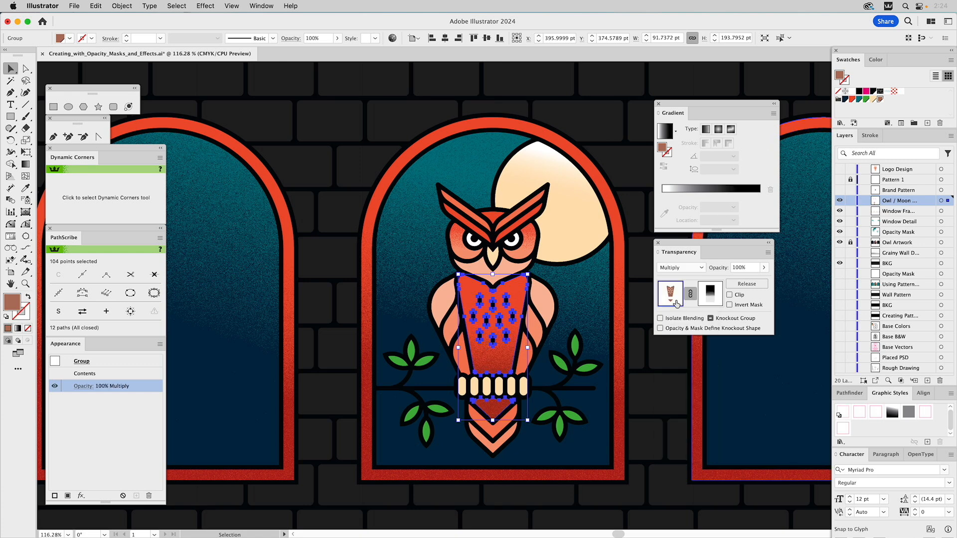
left_click(747, 268)
type("85")
key("Return")
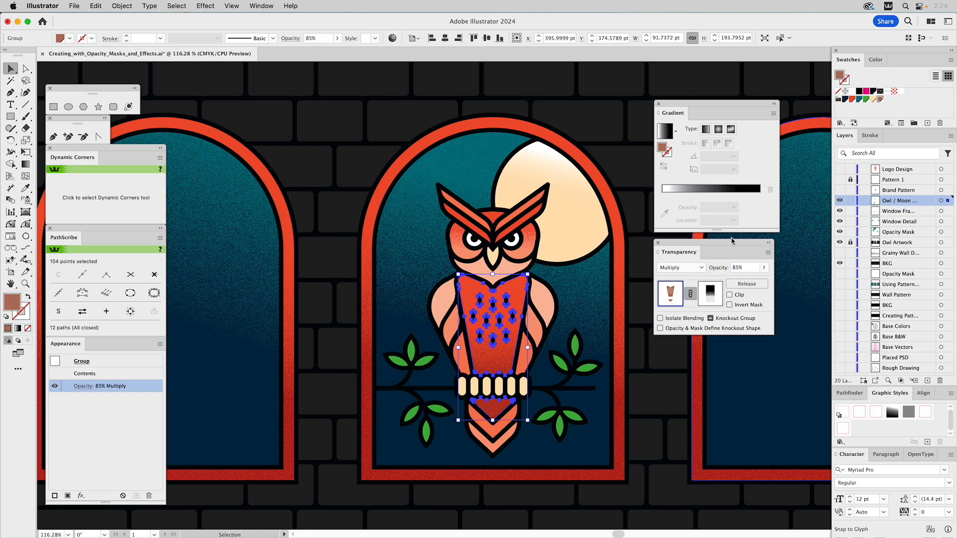
left_click(585, 112)
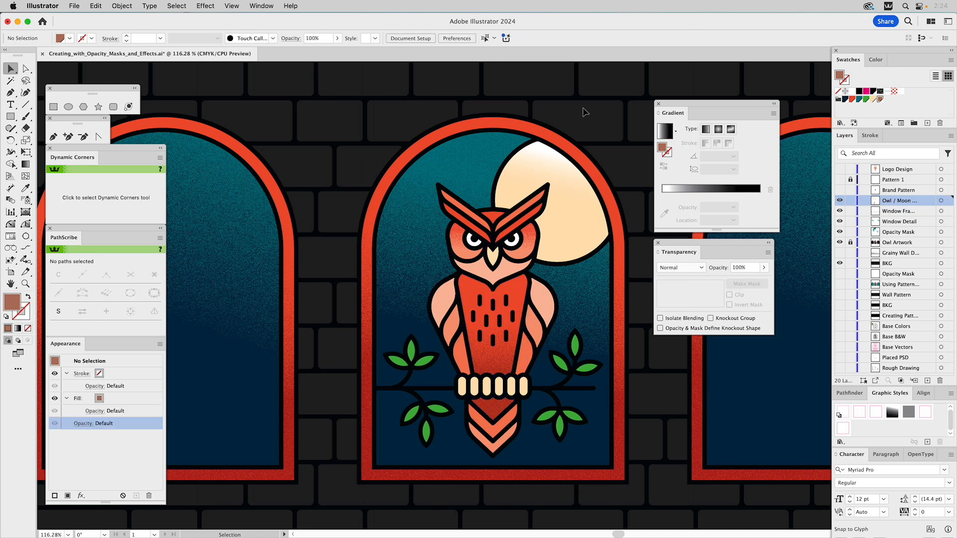
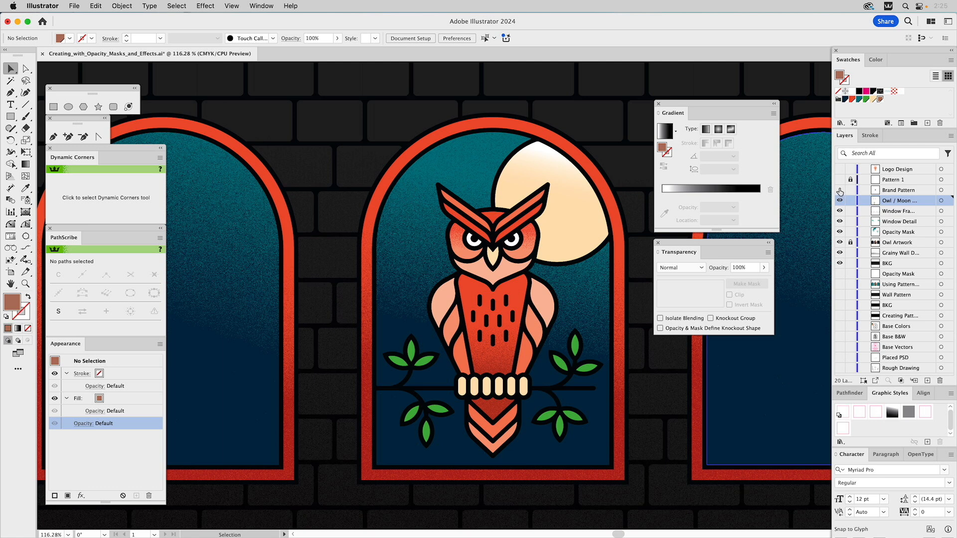
- Show only the Brand Pattern layer and make a new pattern from its owl group
left_click(840, 190)
left_click_drag(840, 201, 842, 263)
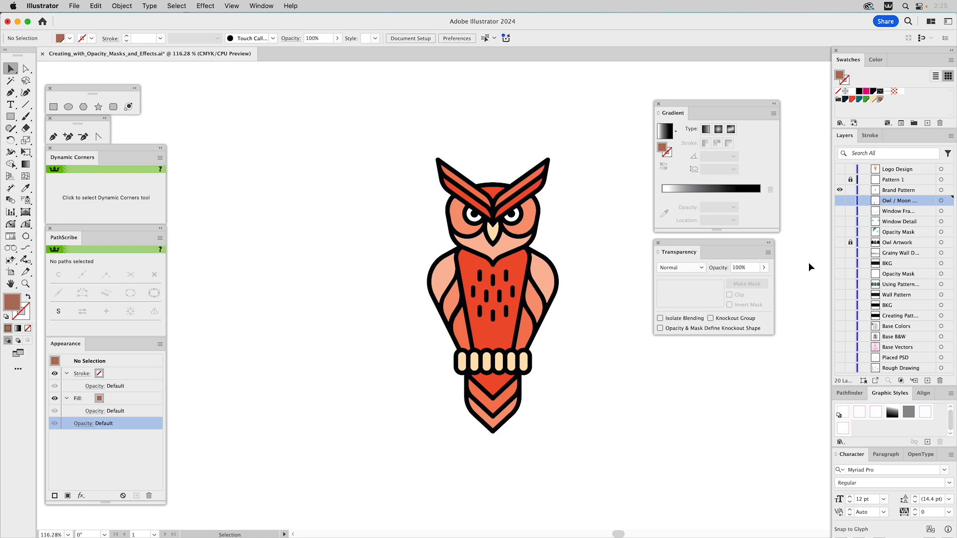
left_click(509, 199)
left_click(123, 5)
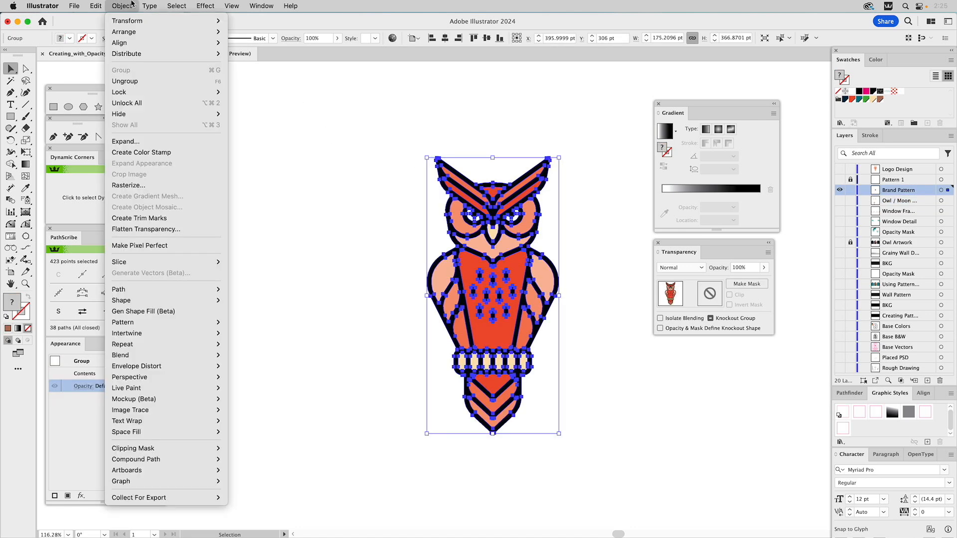
mouse_move(119, 332)
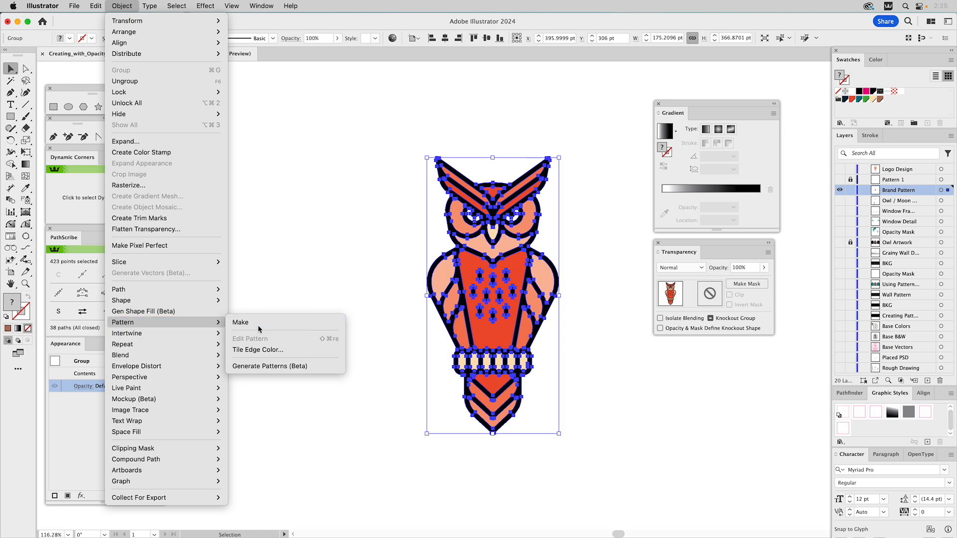
left_click(256, 325)
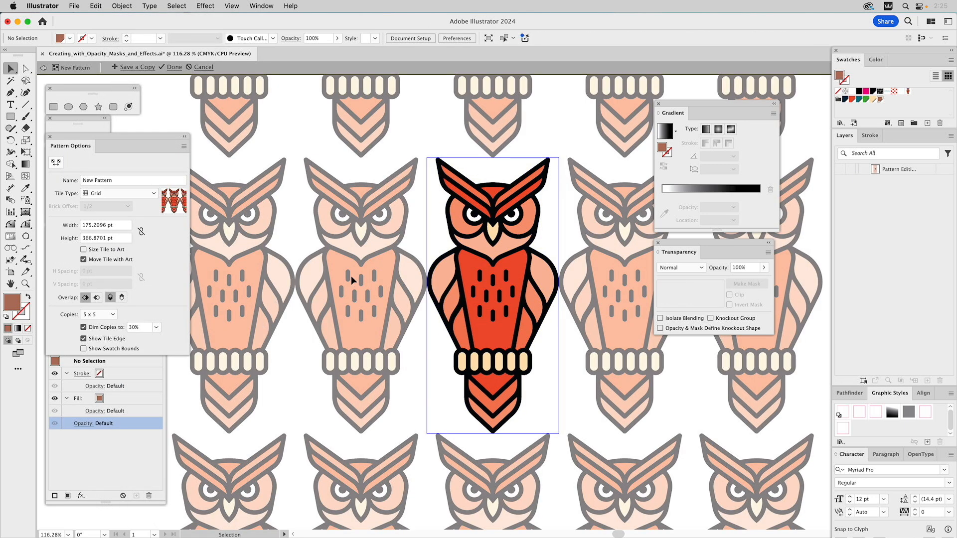
- Set the tile type to Brick by Column and tighten the pattern tile to about 168.87 by 343.05 pt
left_click(103, 194)
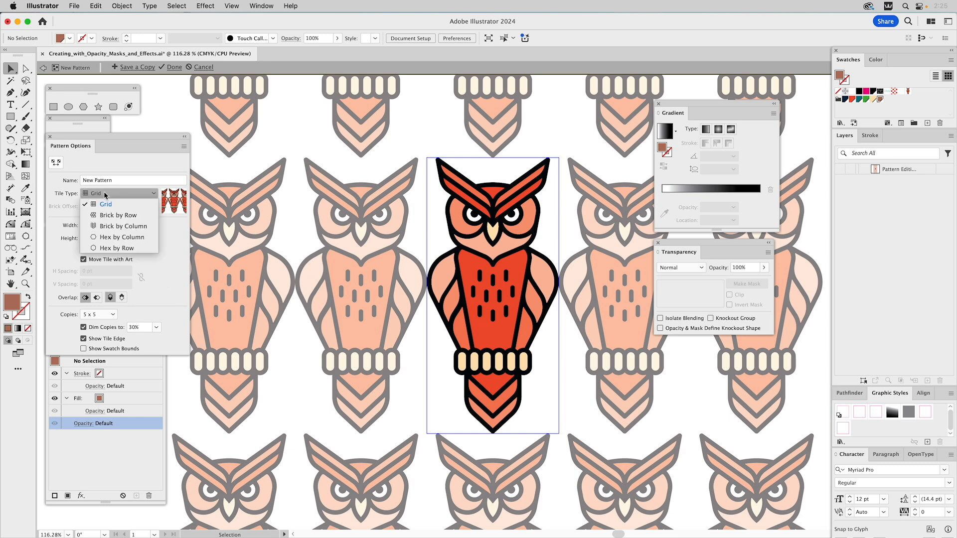
left_click(103, 227)
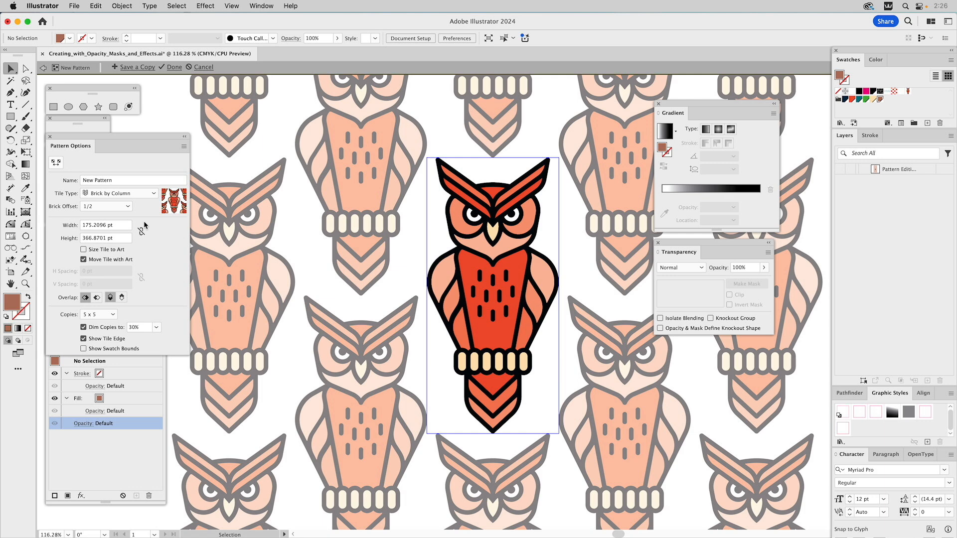
left_click(57, 163)
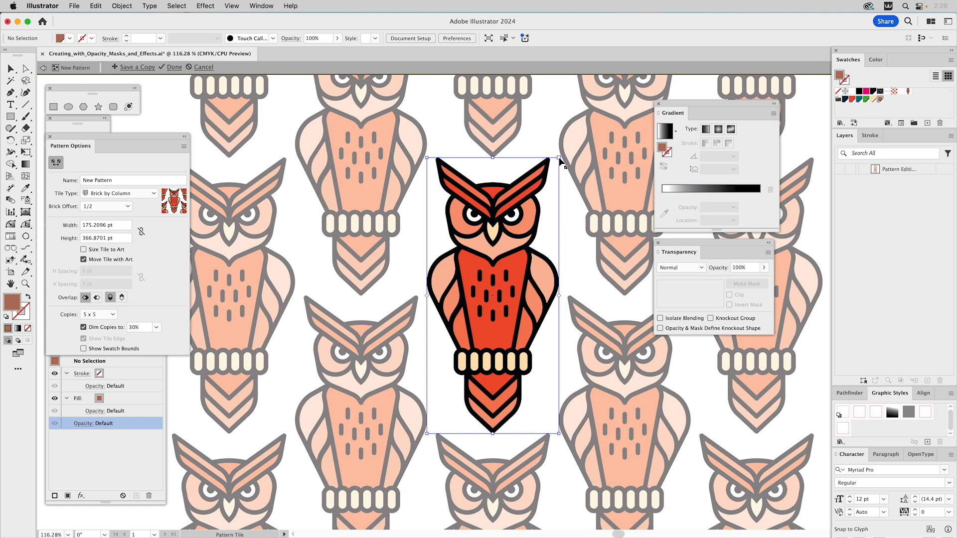
left_click_drag(560, 159, 555, 157)
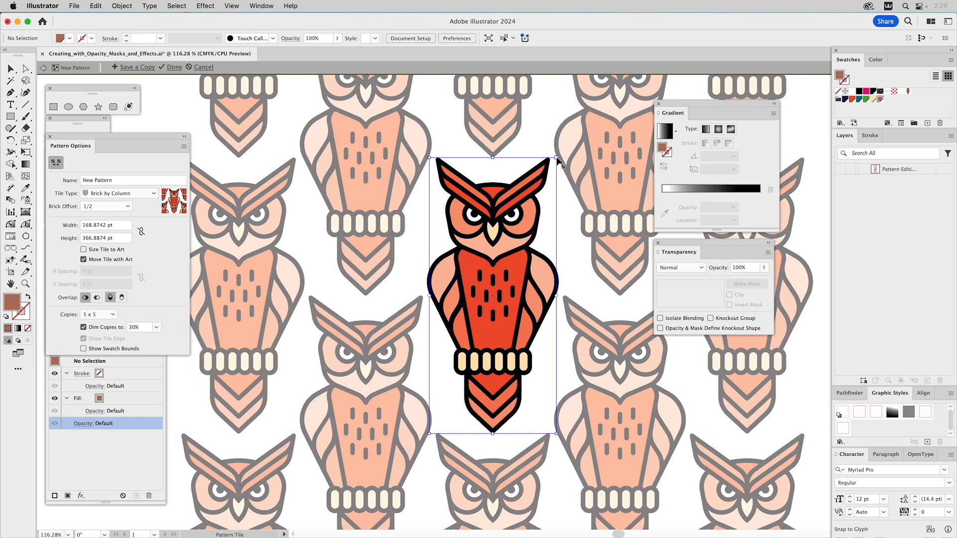
left_click_drag(492, 157, 490, 168)
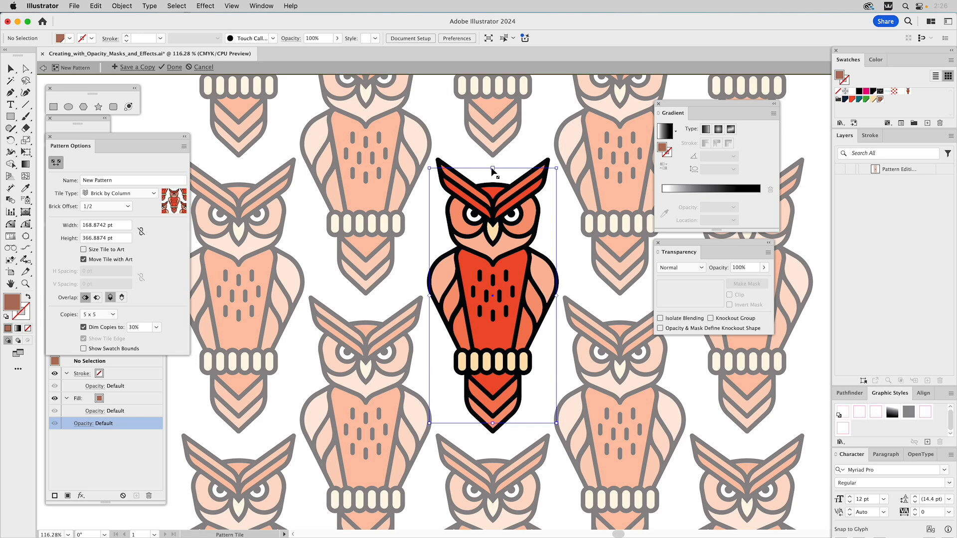
left_click_drag(492, 168, 493, 167)
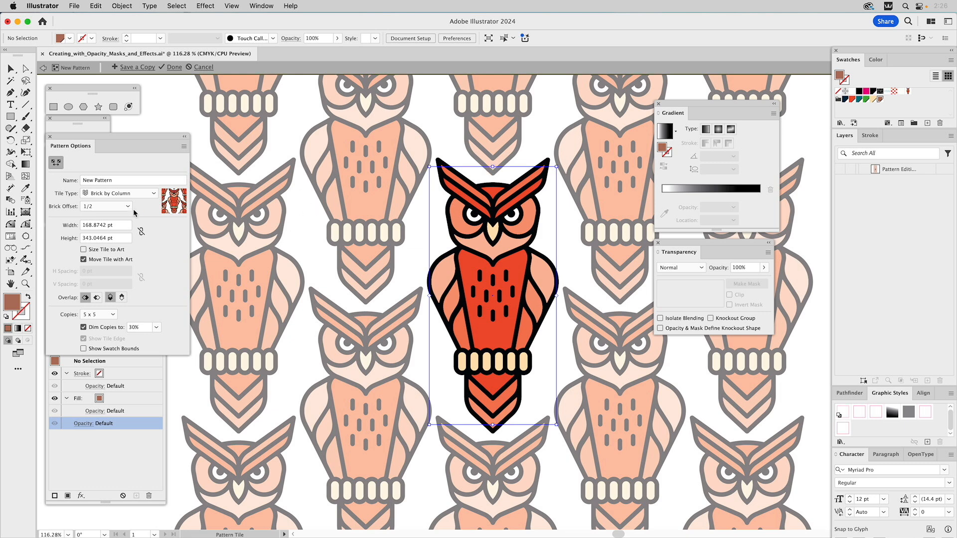
- Name the pattern Owl Pattern (Color) and finish pattern editing
left_click(115, 179)
left_click_drag(115, 179, 57, 165)
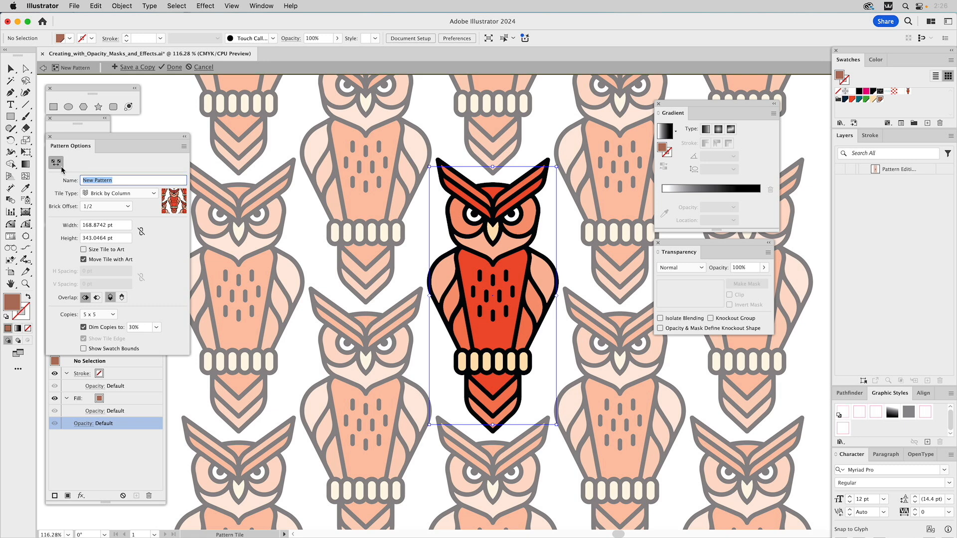
type("Owl Pattern (Col")
type("or)")
key("Return")
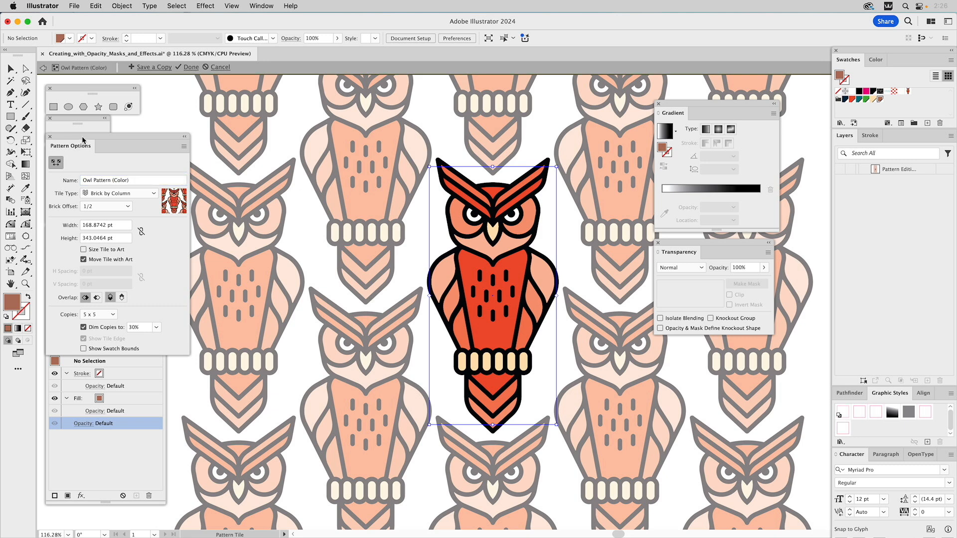
key("Escape")
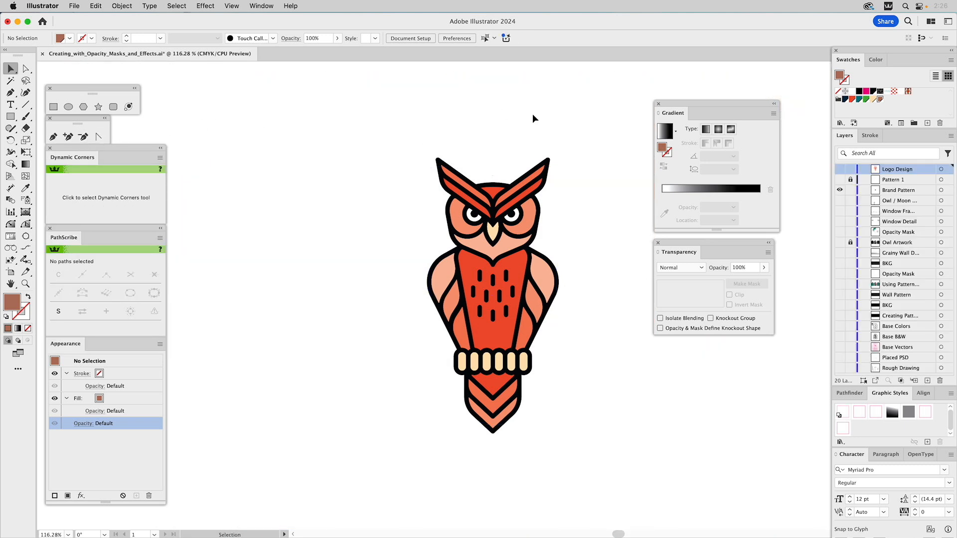
- Show and unlock the Pattern 1 layer, and hide the Brand Pattern layer
left_click(839, 179)
left_click(839, 190)
left_click(851, 179)
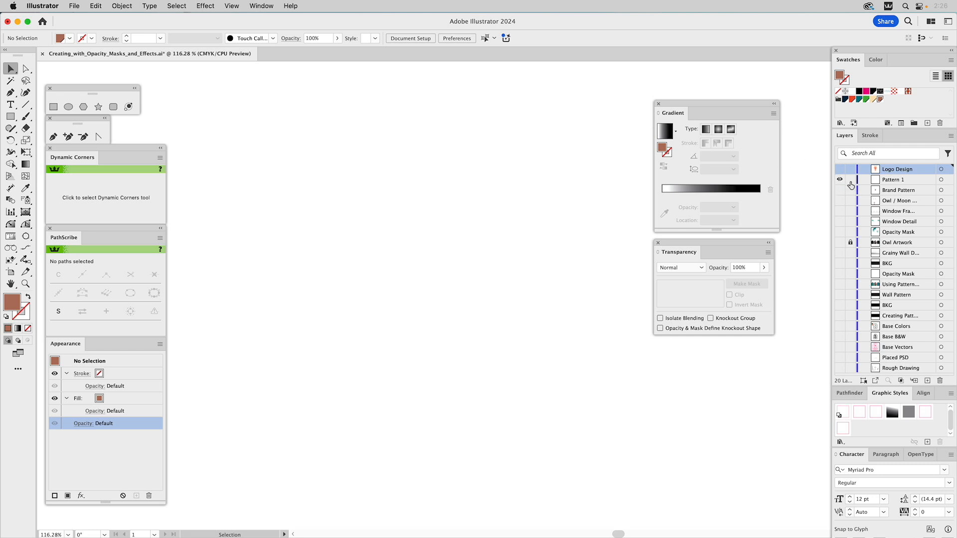
- Fill the large white rectangle on the Pattern 1 layer with the Owl Pattern (Color) swatch
left_click(565, 176)
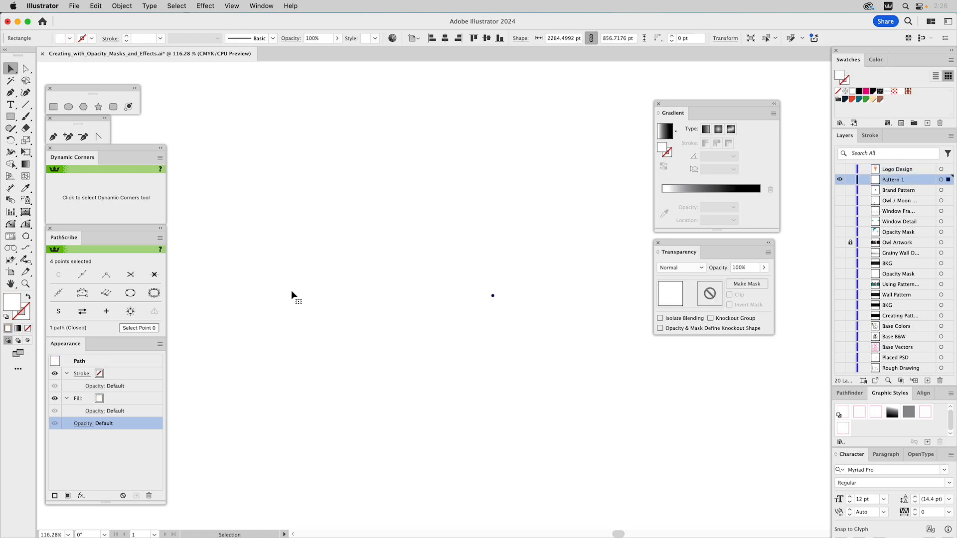
left_click(109, 399)
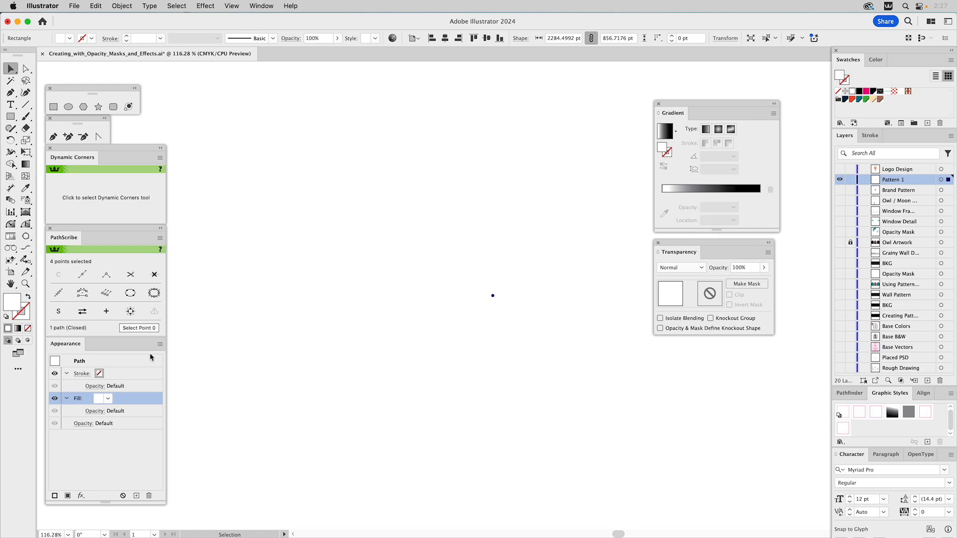
left_click(108, 399)
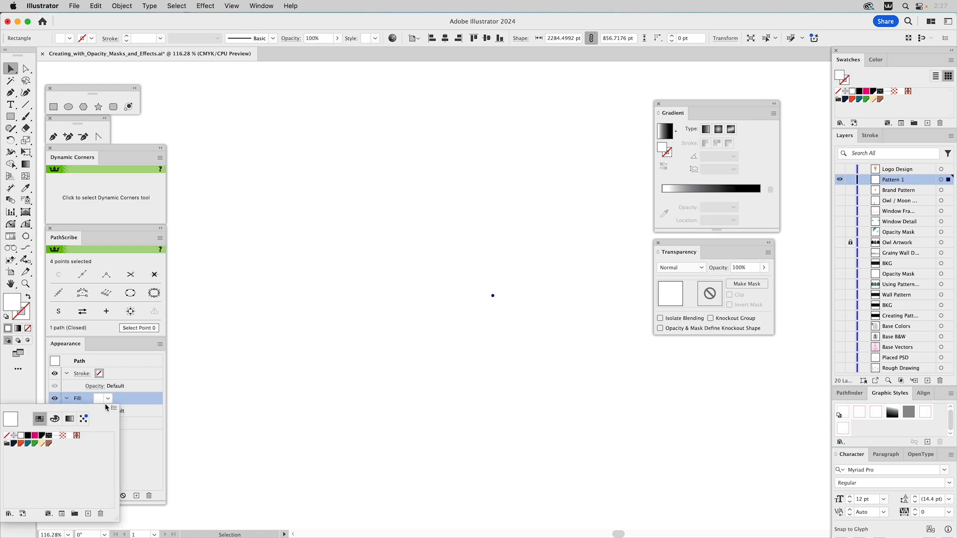
left_click(76, 436)
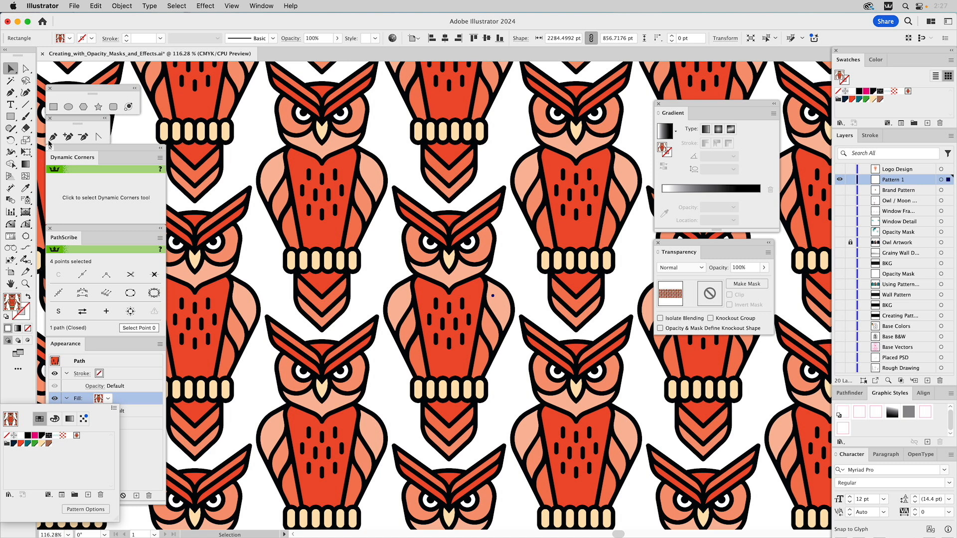
- Scale only the owl pattern inside the Pattern 1 rectangle uniformly to 55%, leaving the rectangle itself untransformed
left_click(26, 142)
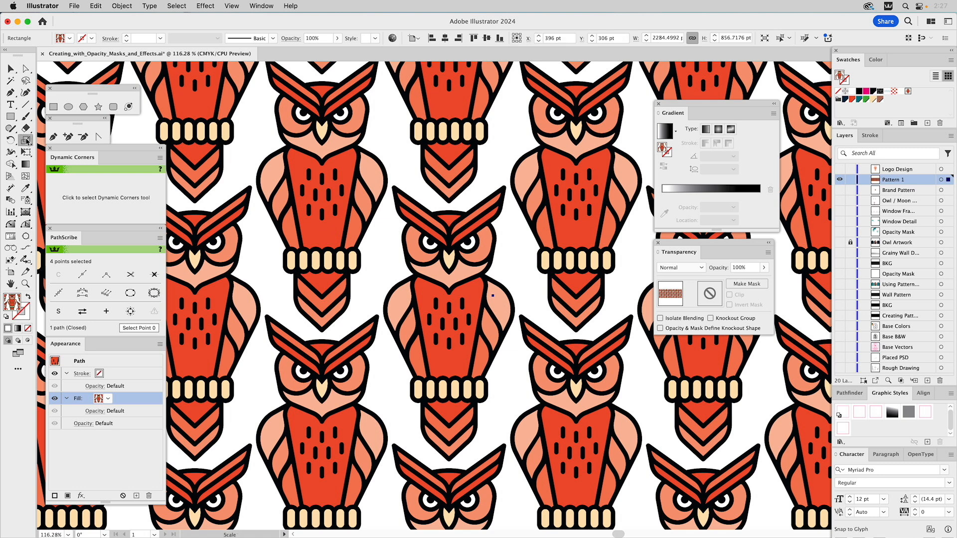
double_click(27, 141)
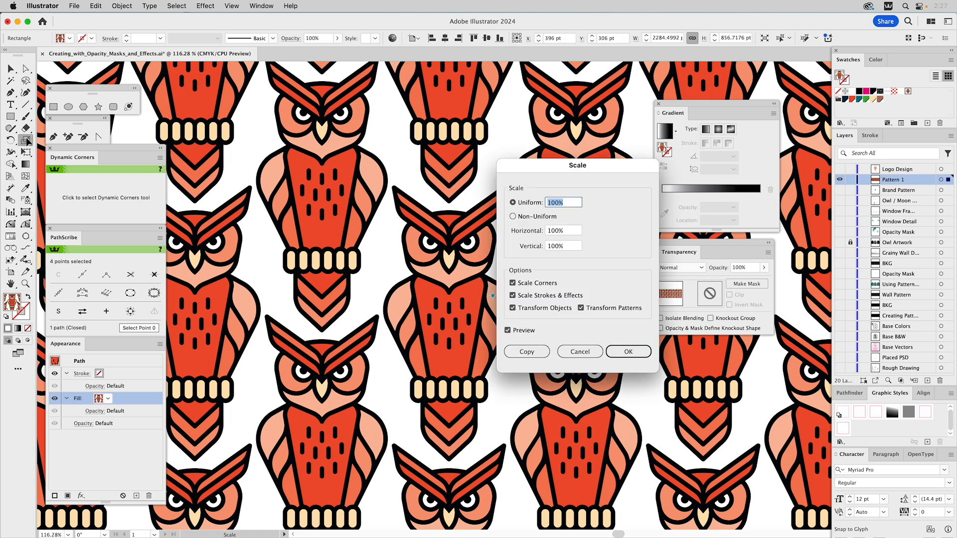
left_click(513, 308)
left_click(535, 203)
type("55")
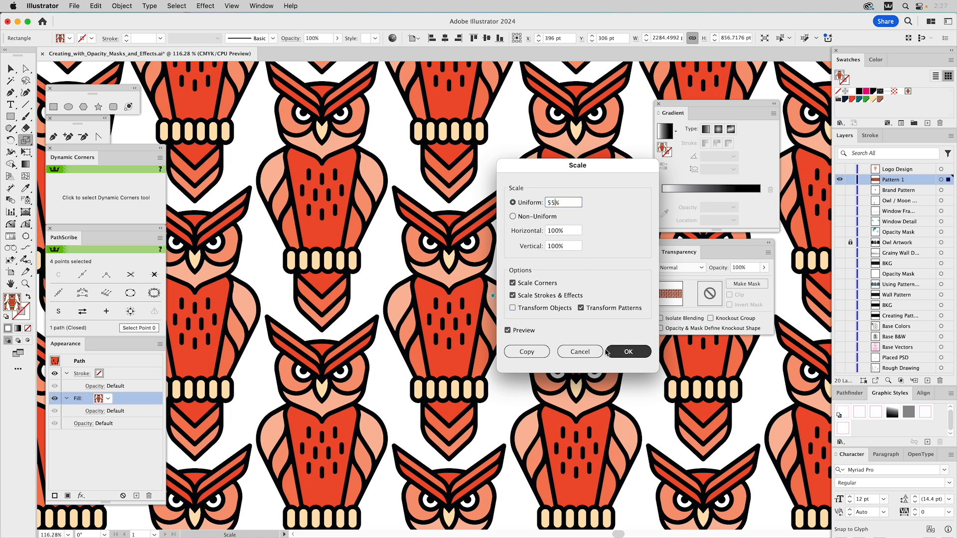
left_click(522, 329)
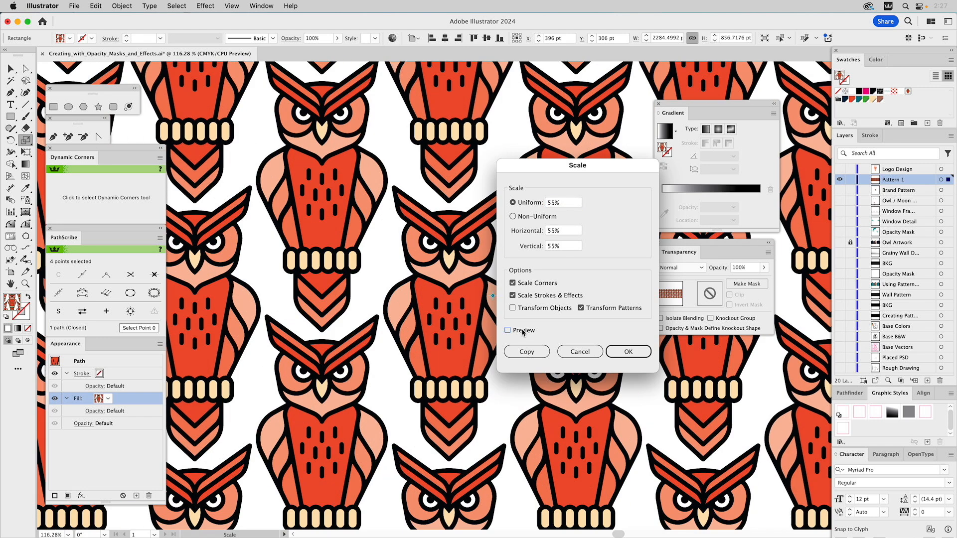
left_click(522, 329)
left_click(629, 353)
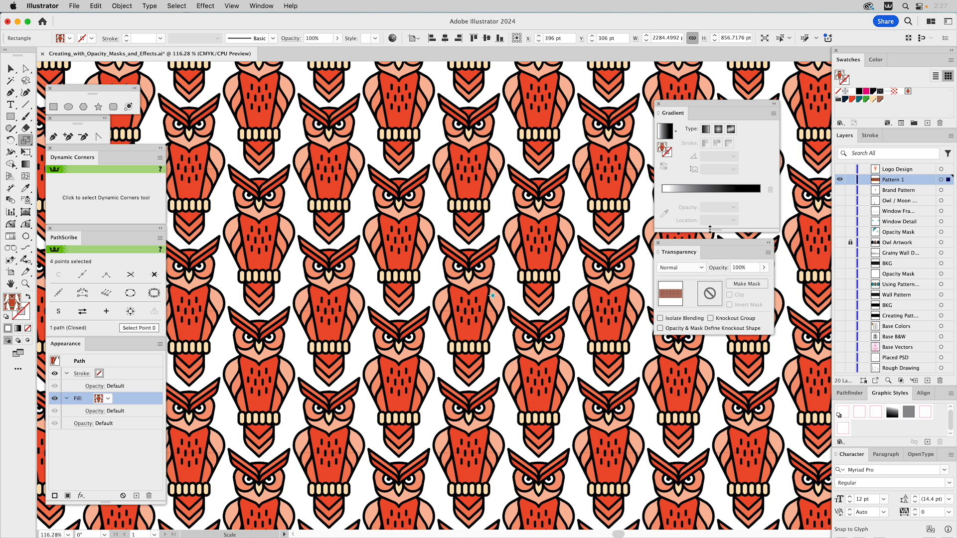
- Dock the floating Gradient and Transparency panels into the group with Pathfinder, Graphic Styles and Align
left_click(774, 103)
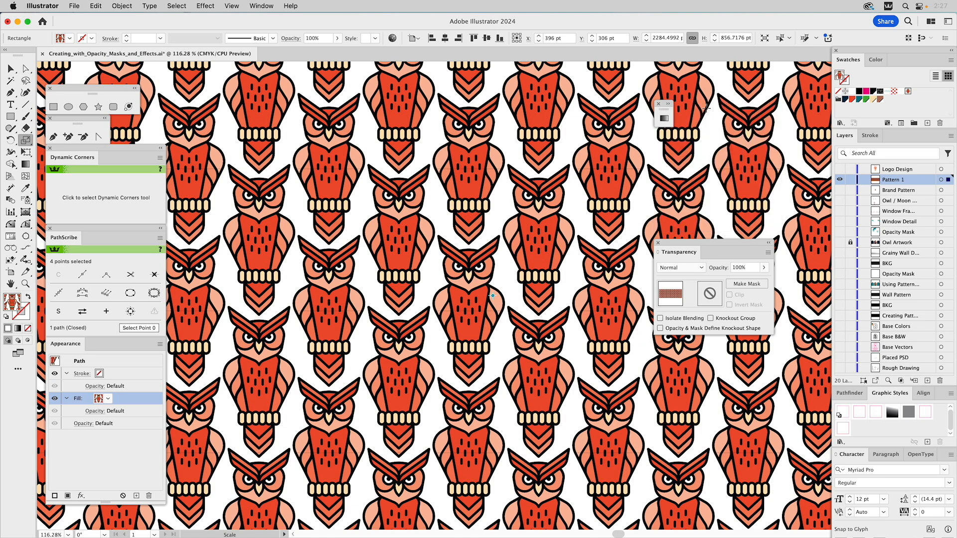
left_click(667, 105)
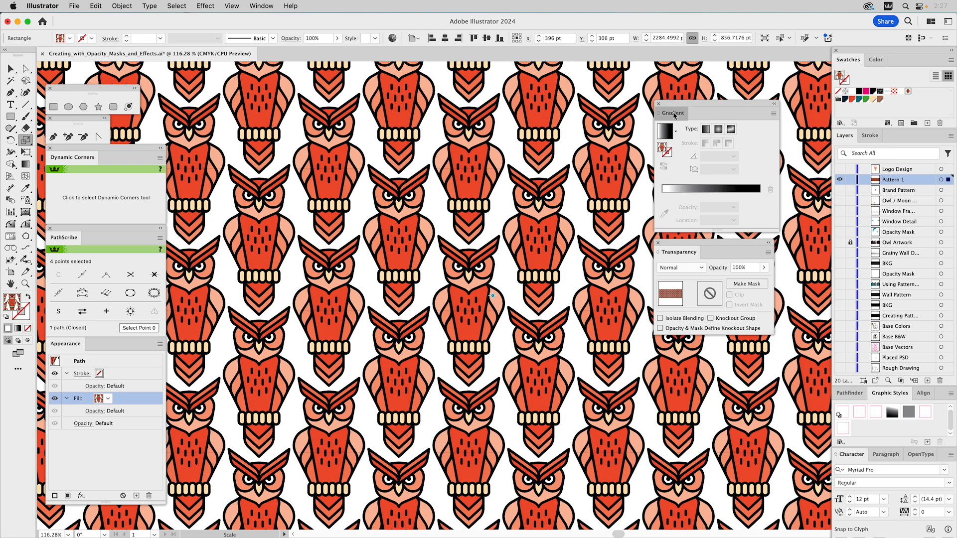
left_click_drag(674, 115, 922, 393)
left_click_drag(691, 259, 860, 390)
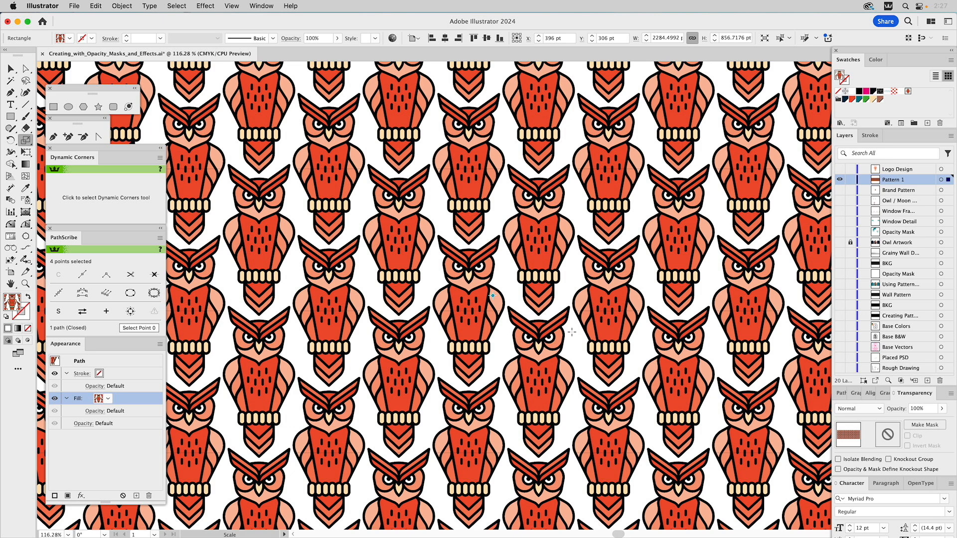
- Duplicate the Pattern 1 layer, hide the original and rename the copy Pattern 2
scroll(591, 339, "down", 1)
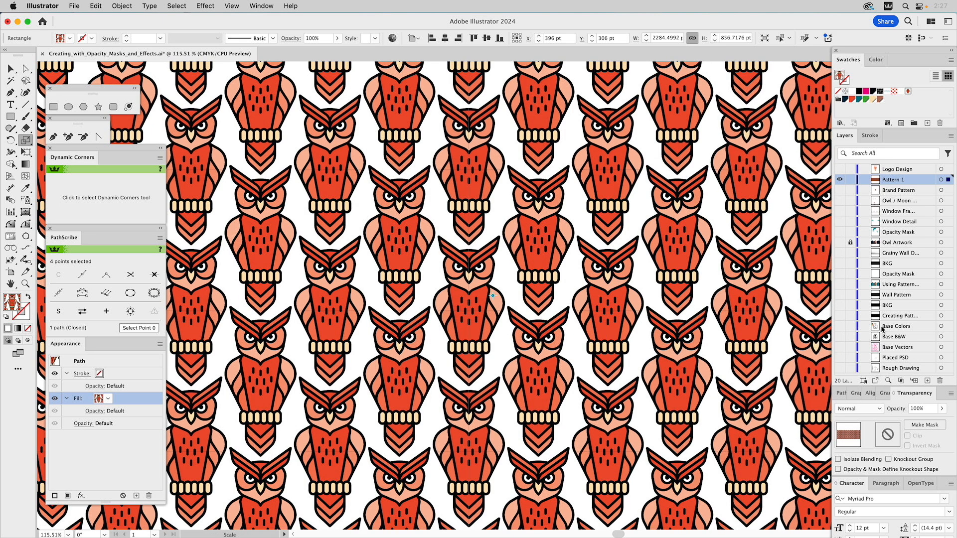
left_click(951, 136)
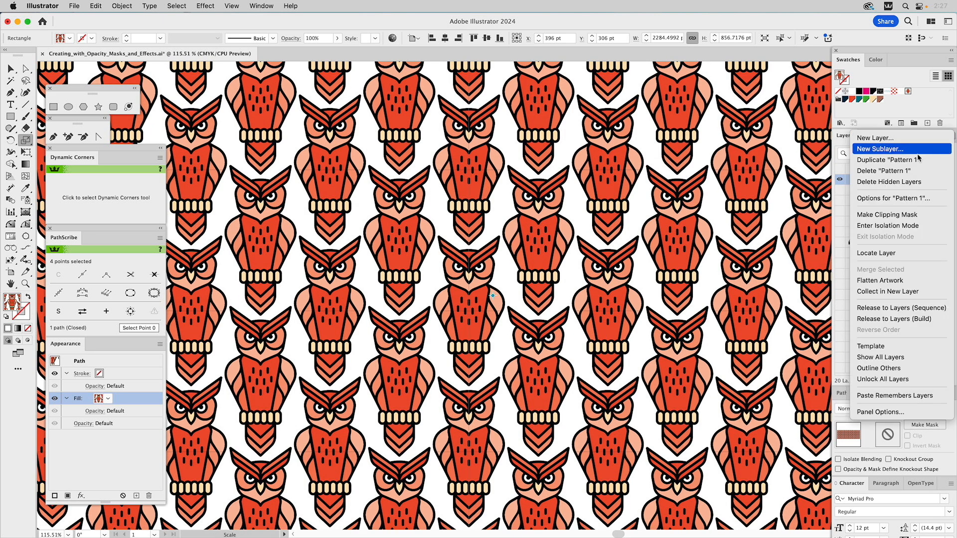
left_click(904, 161)
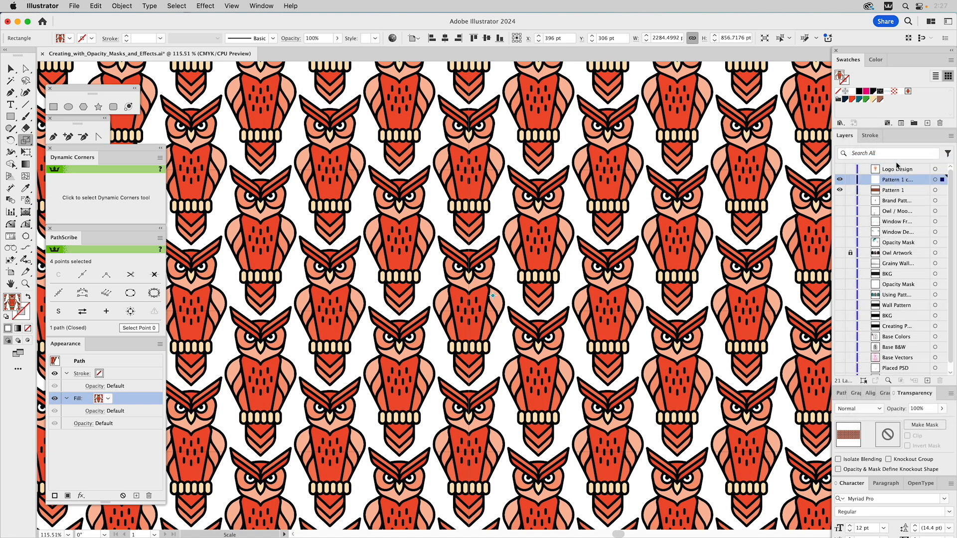
left_click(840, 190)
double_click(895, 181)
left_click_drag(901, 179, 944, 185)
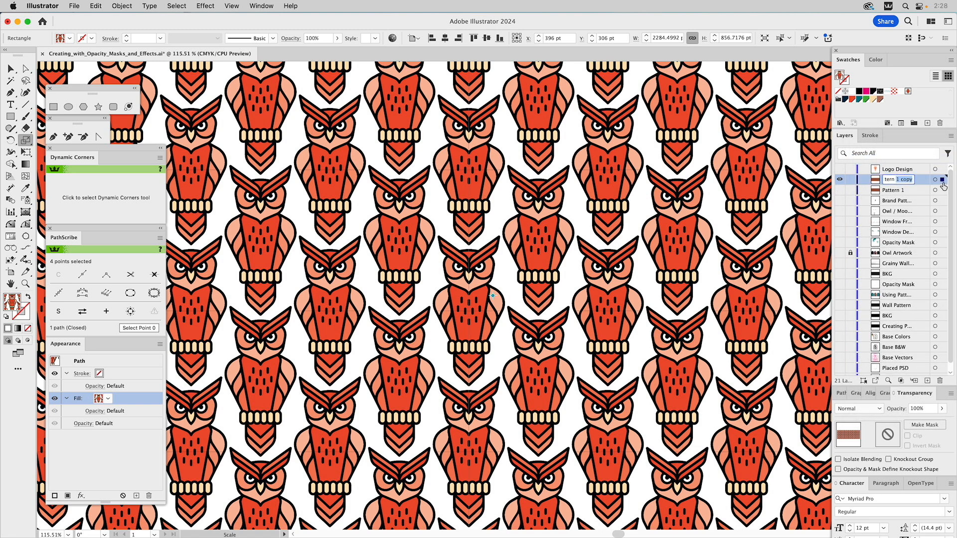
type("2")
key("Return")
- With nothing selected, duplicate the Owl Pattern (Color) swatch and rename the copy Owl Pattern (White) in pattern editing
left_click(908, 92)
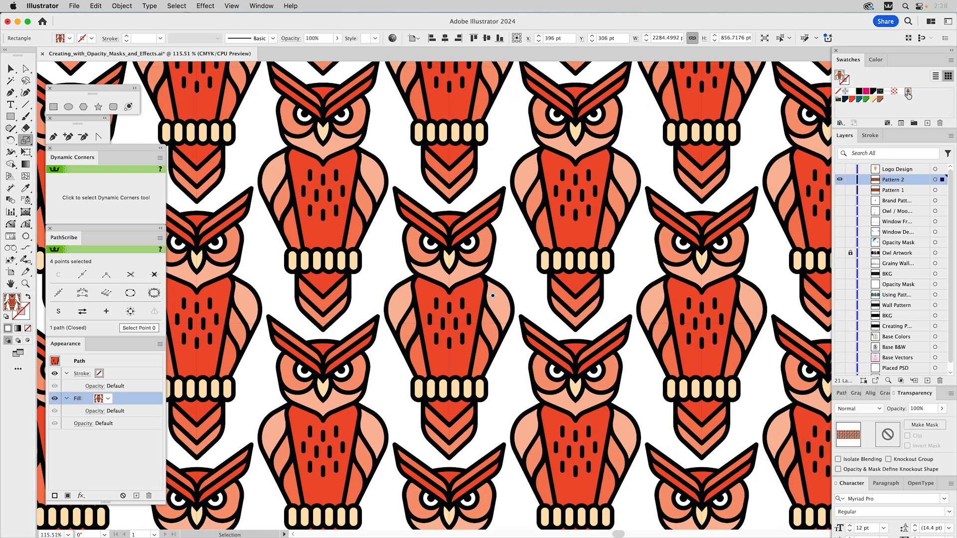
left_click(908, 93)
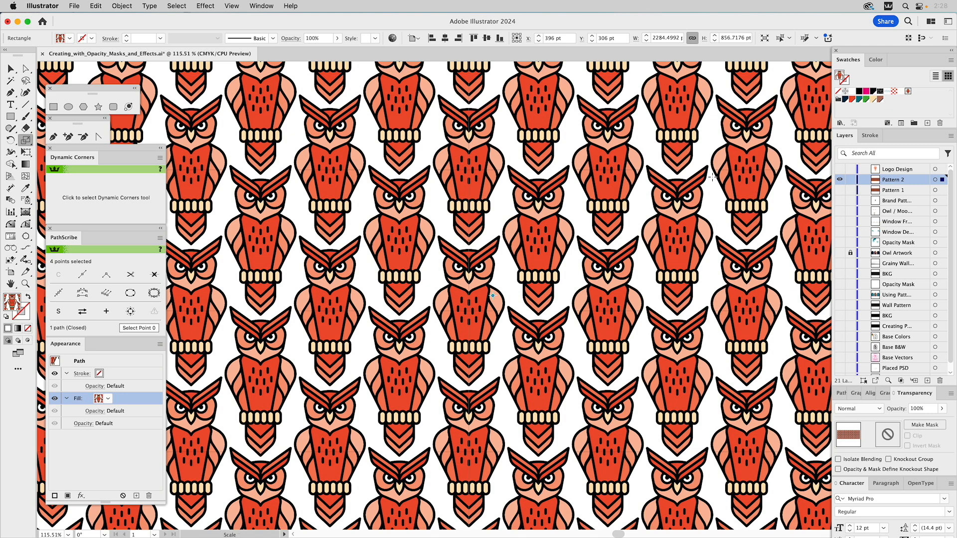
key("super+shift+a")
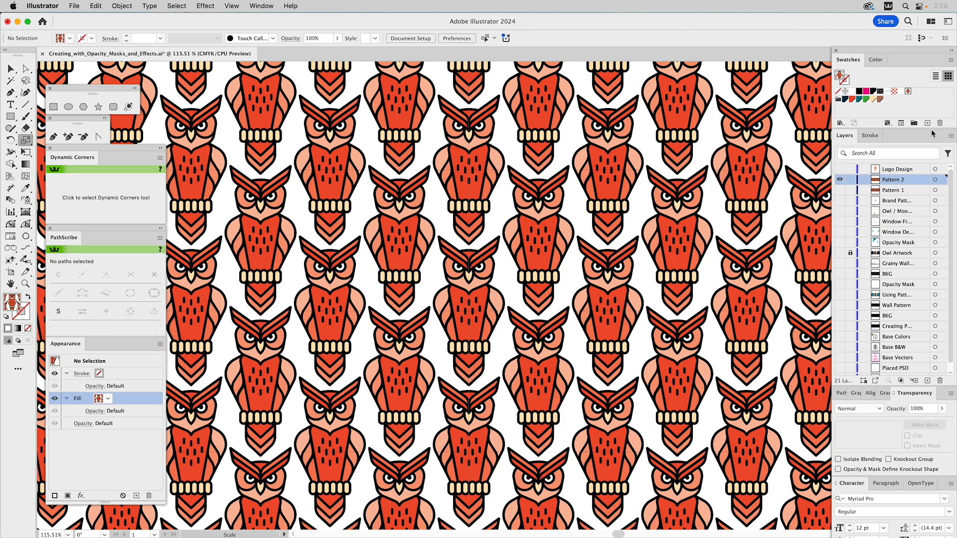
left_click(951, 60)
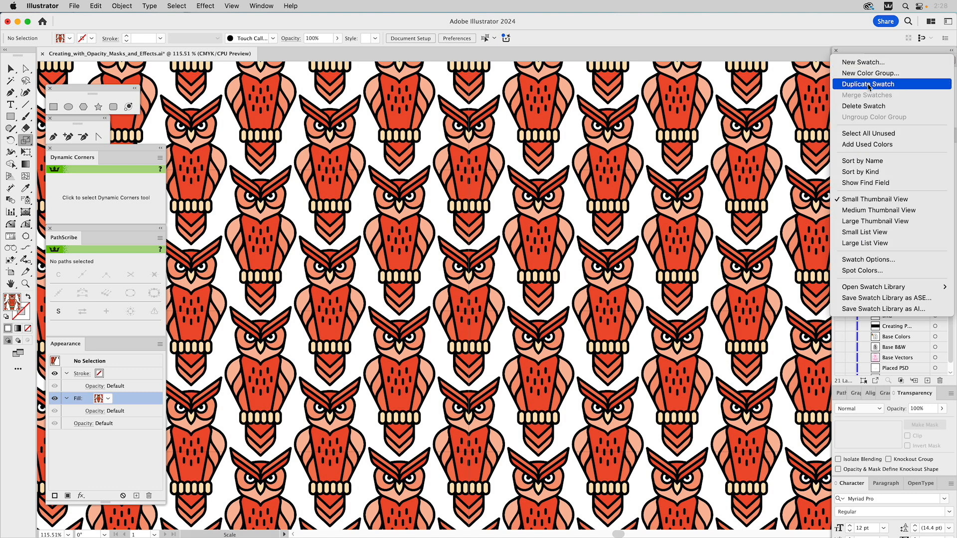
left_click(868, 85)
double_click(916, 93)
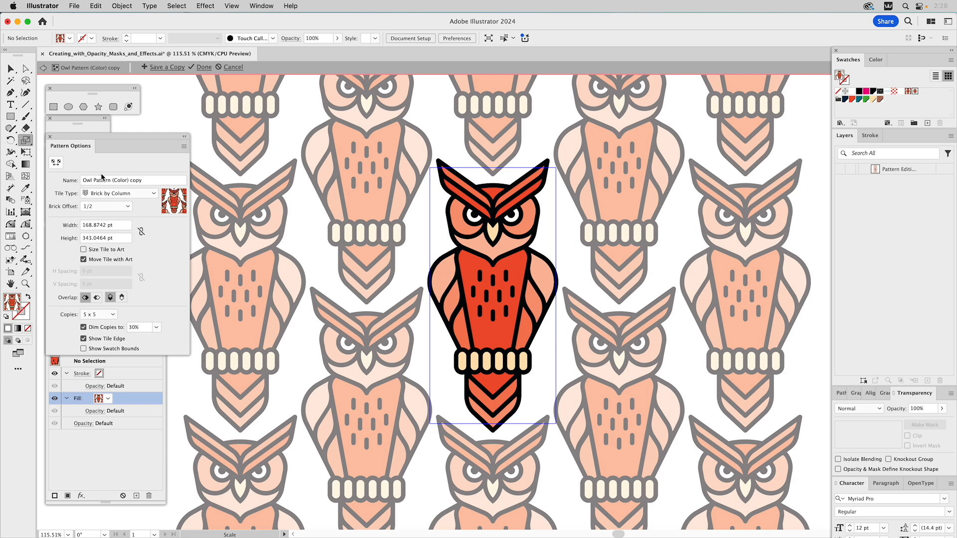
left_click(115, 180)
left_click_drag(113, 180, 155, 186)
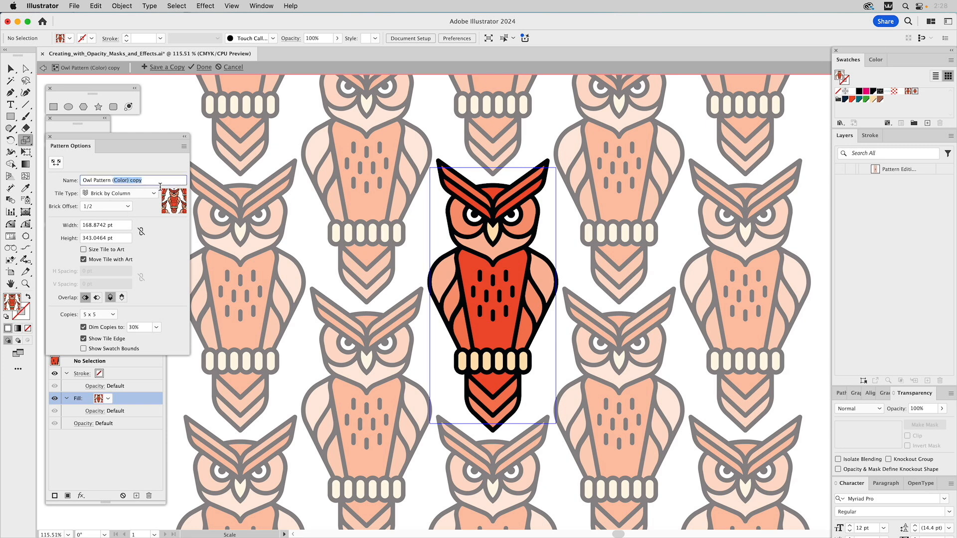
type("(White)")
key("Return")
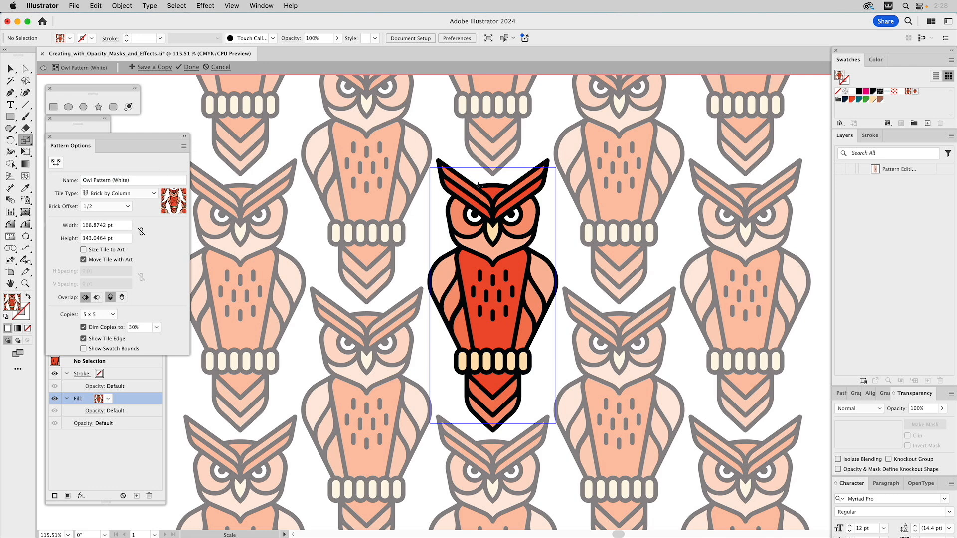
- Unite the owl's coloured shapes into one compound path and subtract it from the black silhouette behind them
key("v")
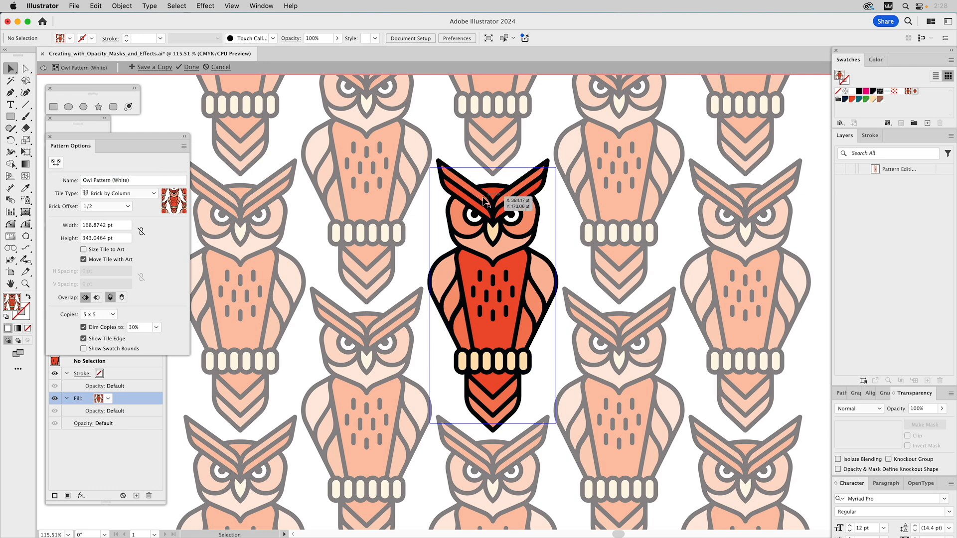
left_click(483, 201)
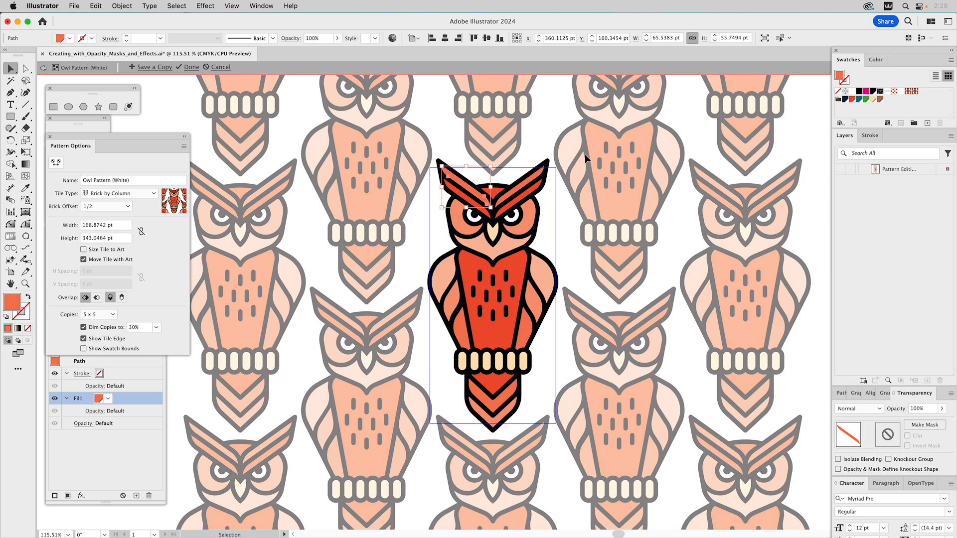
left_click_drag(557, 159, 426, 449)
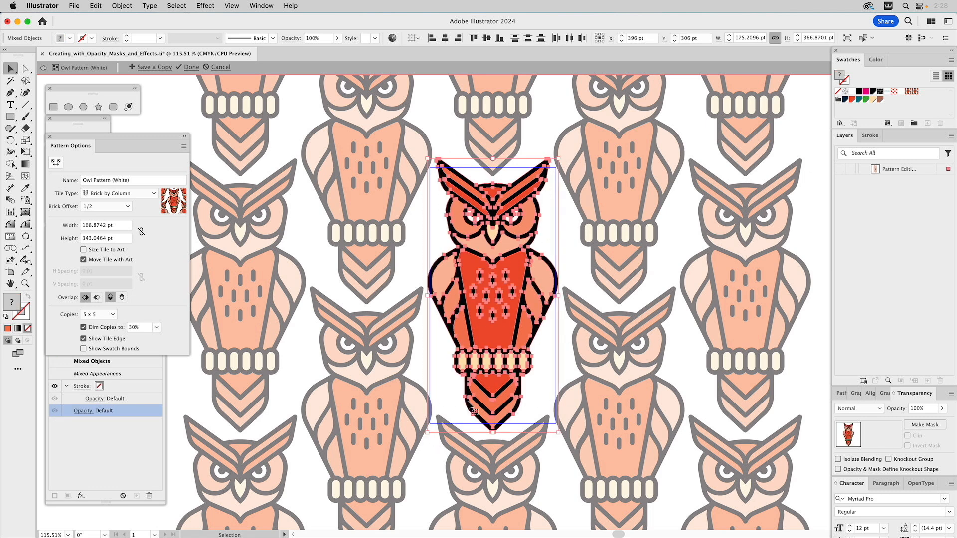
left_click(454, 340, "shift")
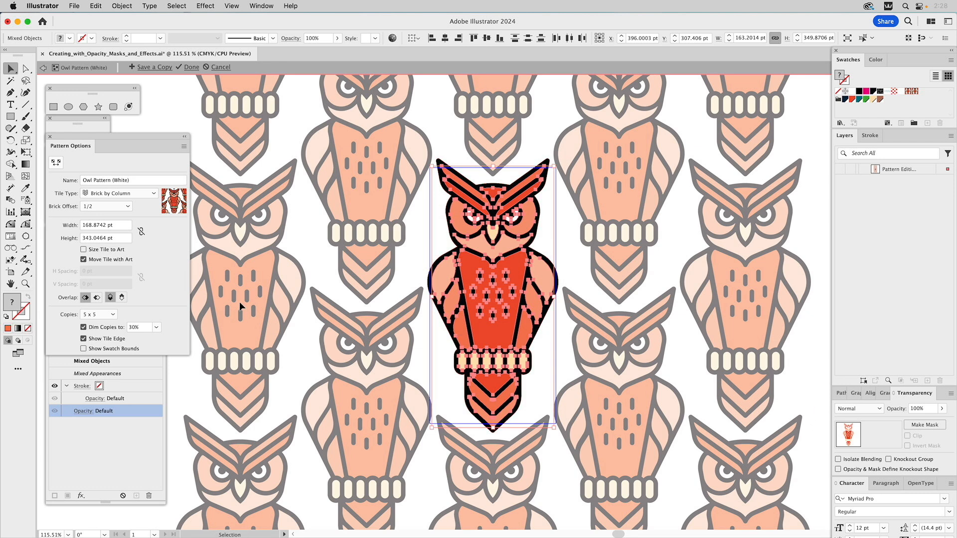
left_click(846, 393)
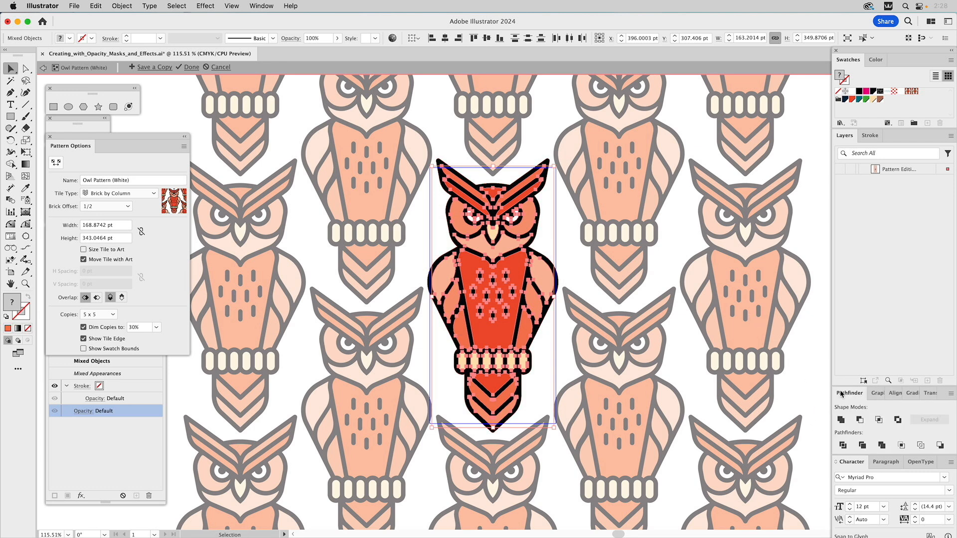
left_click(841, 420)
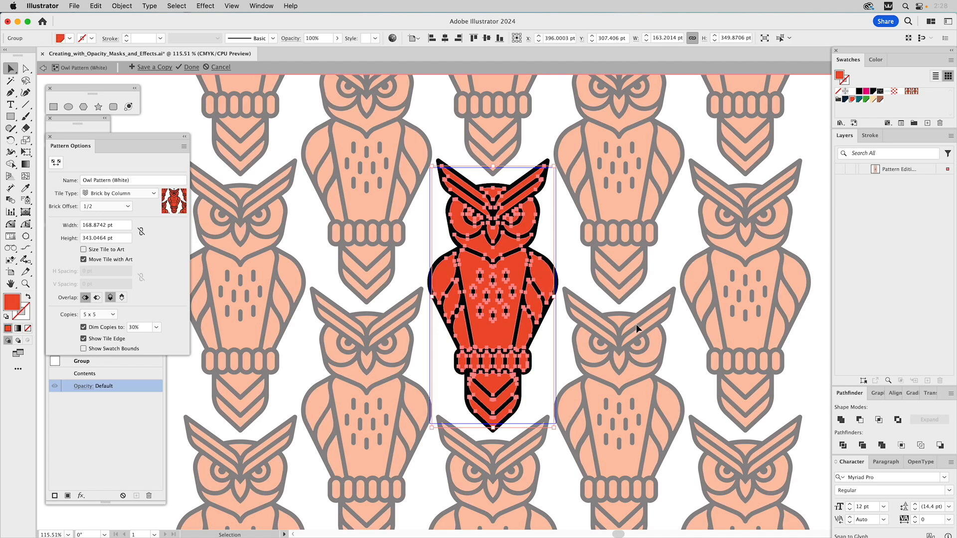
key("super+8")
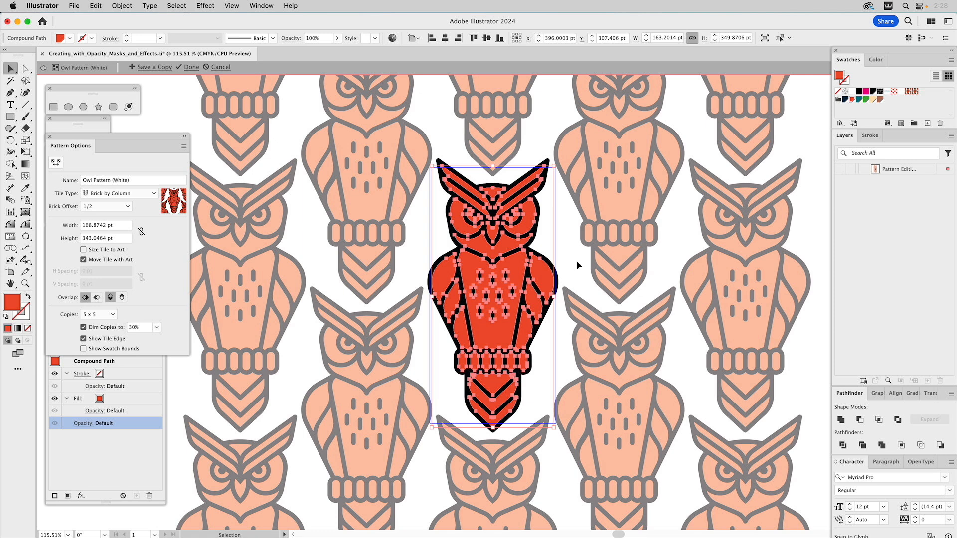
left_click(528, 190, "shift")
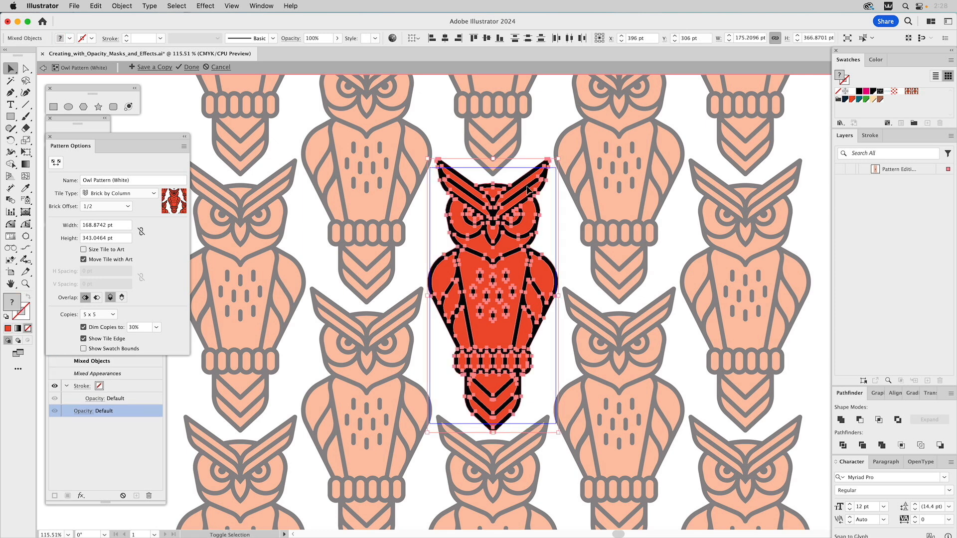
left_click(859, 420)
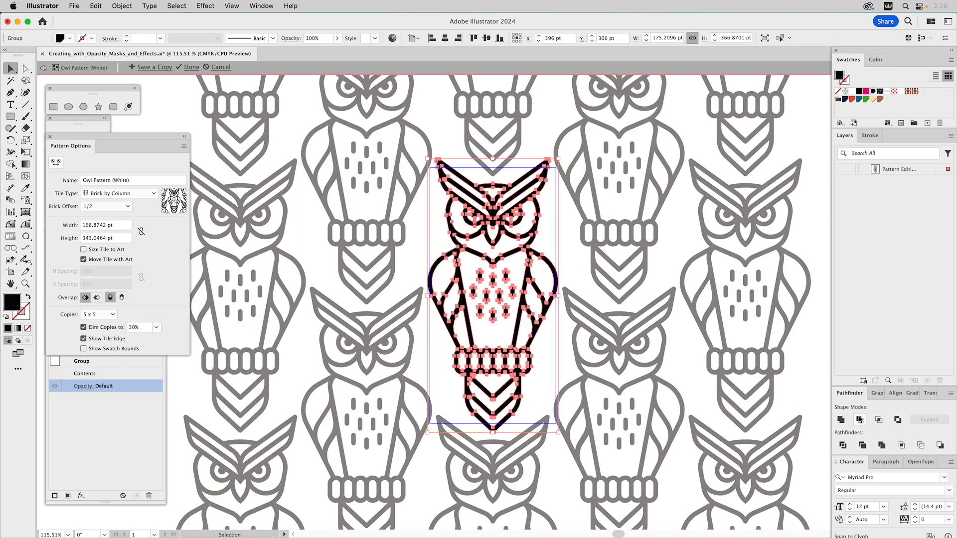
- Fill the remaining owl linework with white and finish editing the Owl Pattern (White) swatch
left_click(852, 92)
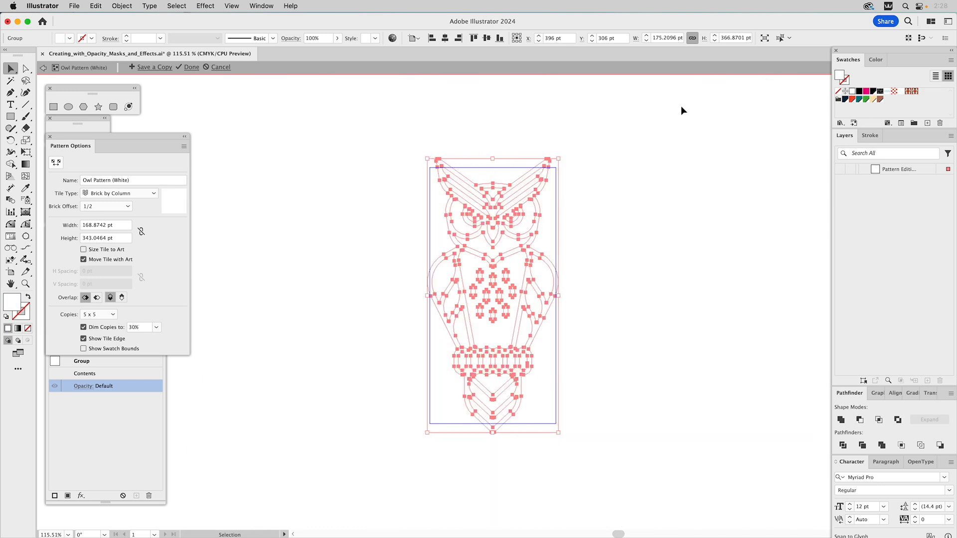
left_click(233, 132)
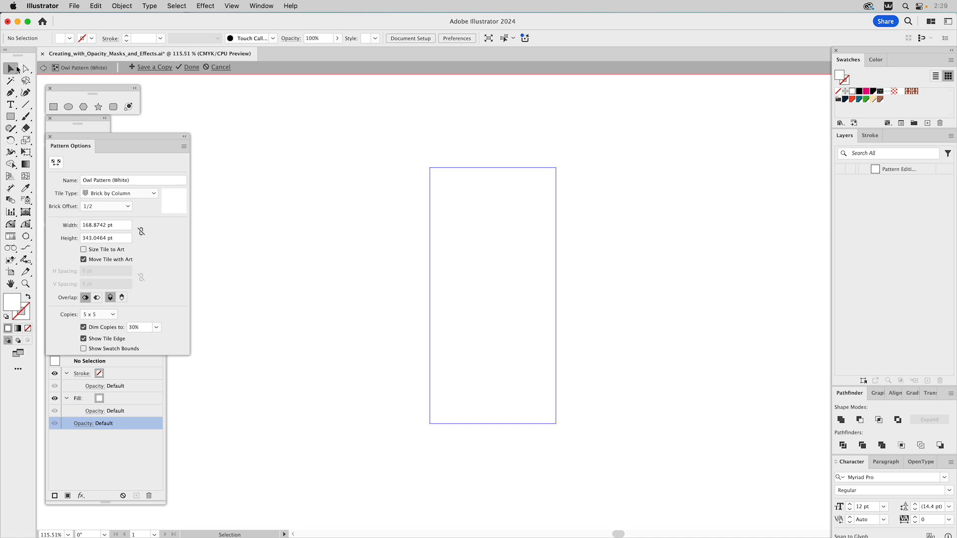
left_click(41, 69)
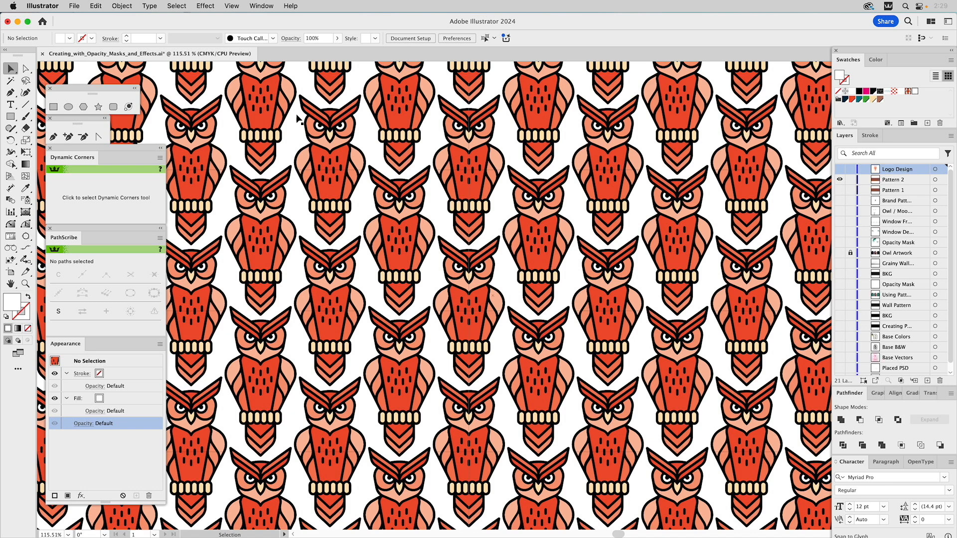
- Add a second fill to the owl-patterned rectangle on the Pattern 2 layer
left_click(607, 160)
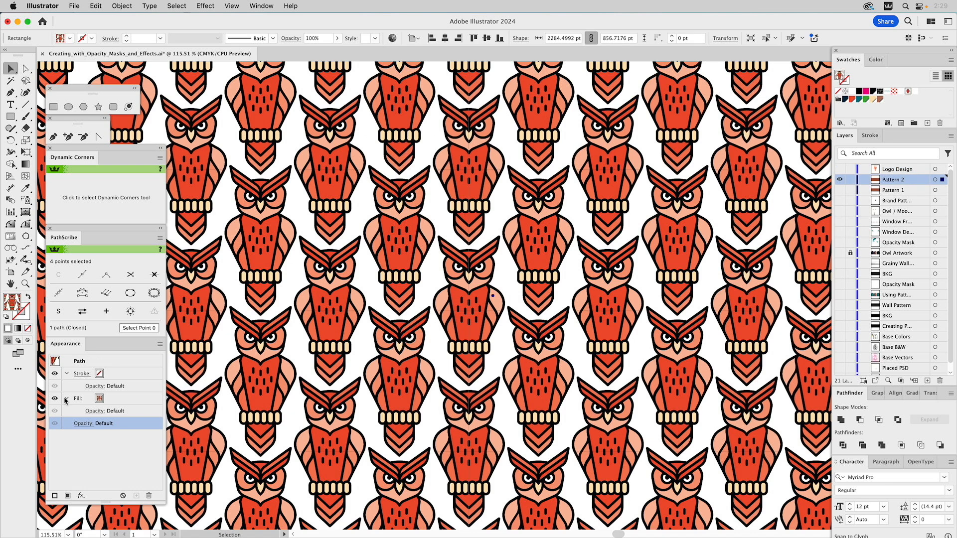
left_click(115, 404)
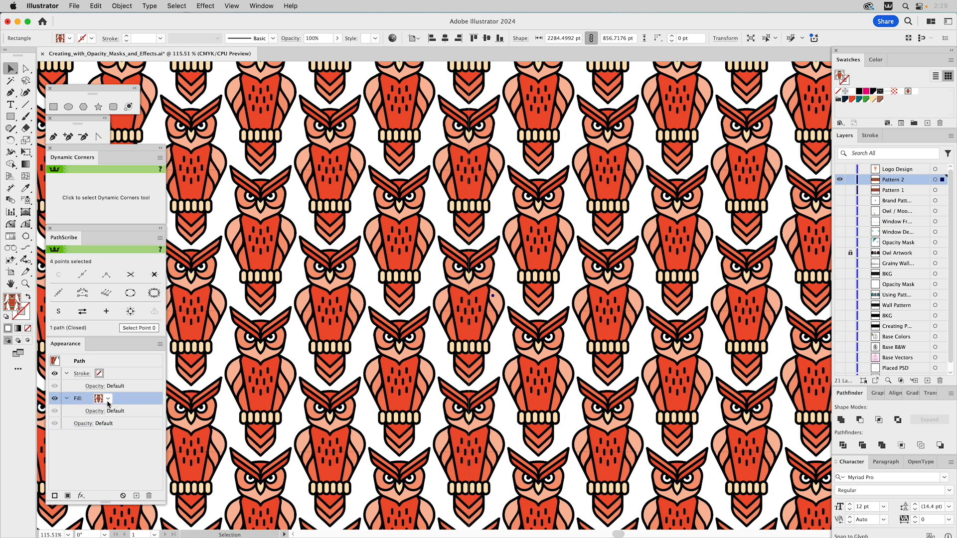
left_click(159, 344)
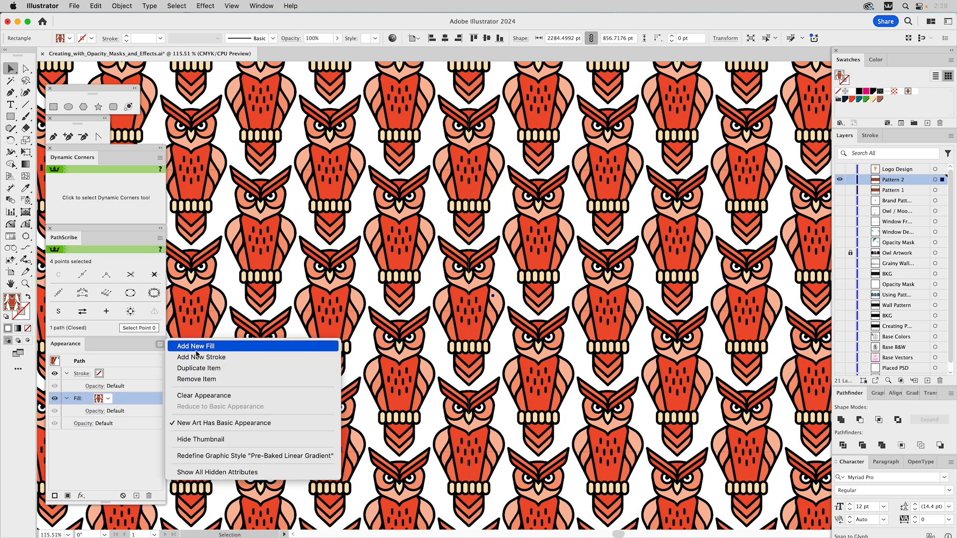
left_click(197, 350)
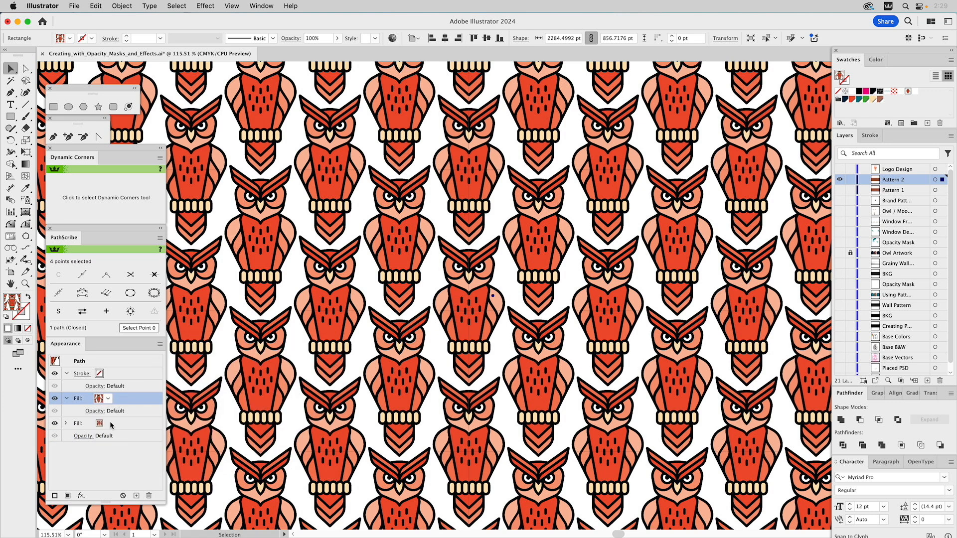
- Set the rectangle's lower fill to the solid red-orange swatch behind the owl pattern
left_click(107, 425)
left_click(108, 425)
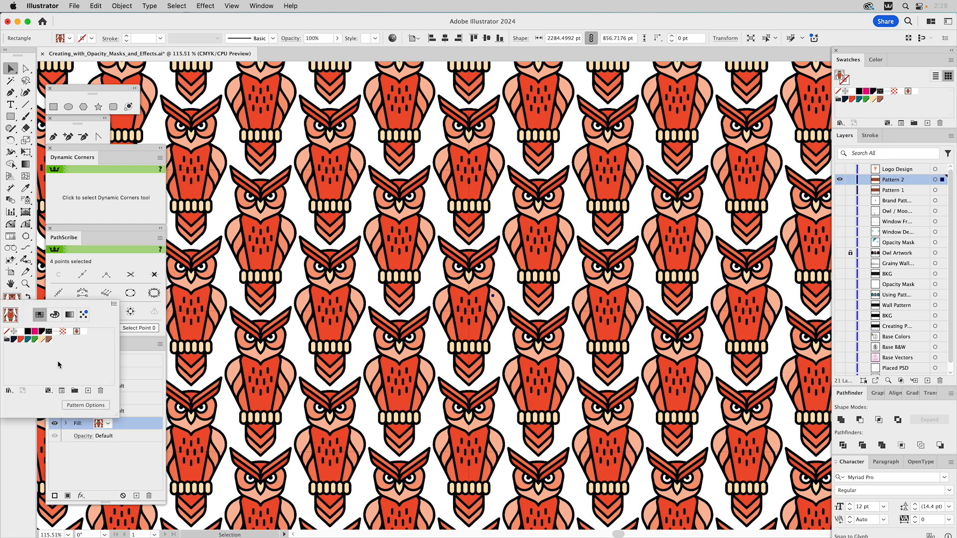
left_click(20, 339)
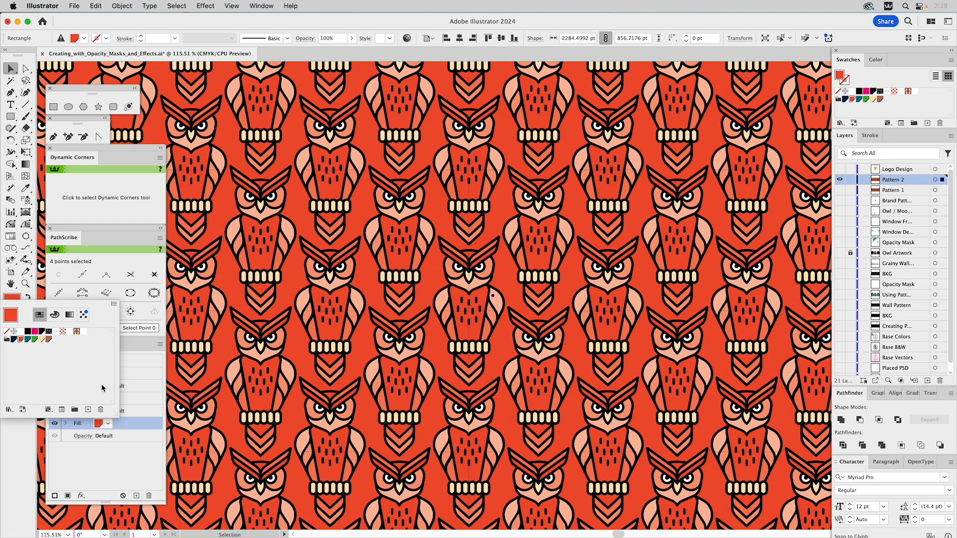
left_click(140, 410)
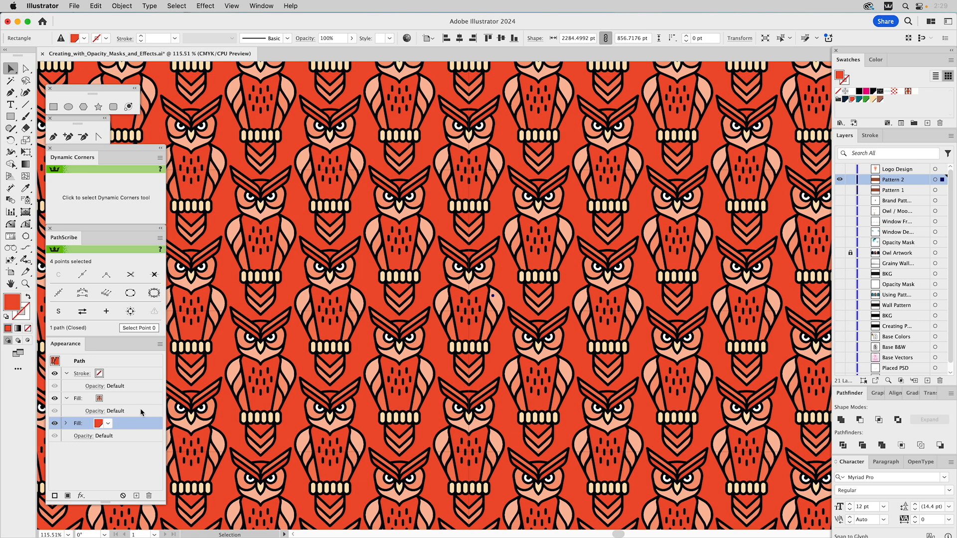
- Change the rectangle's upper fill to the Owl Pattern (White) swatch
left_click(110, 403)
left_click(108, 398)
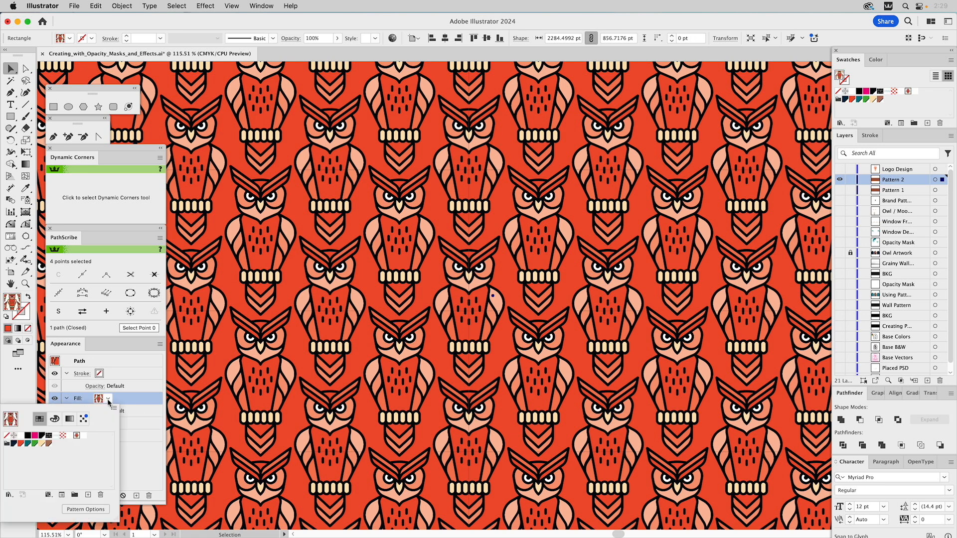
left_click(82, 437)
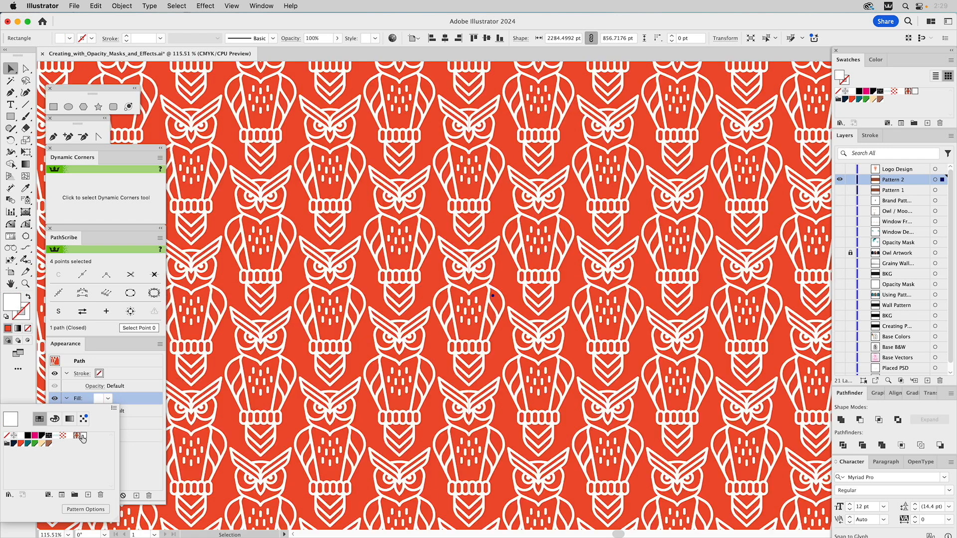
left_click(141, 403)
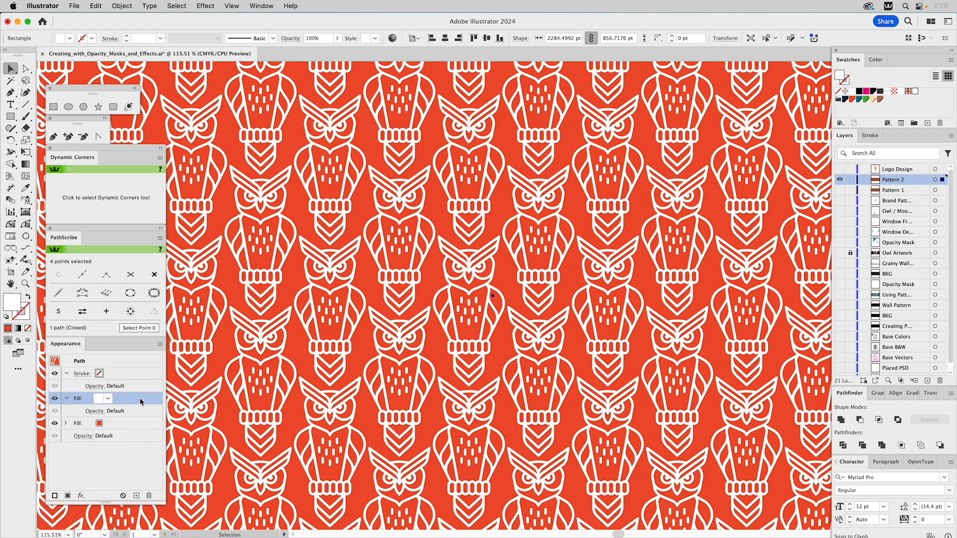
- Reduce the opacity of the white owl pattern fill to 25%
left_click(92, 412)
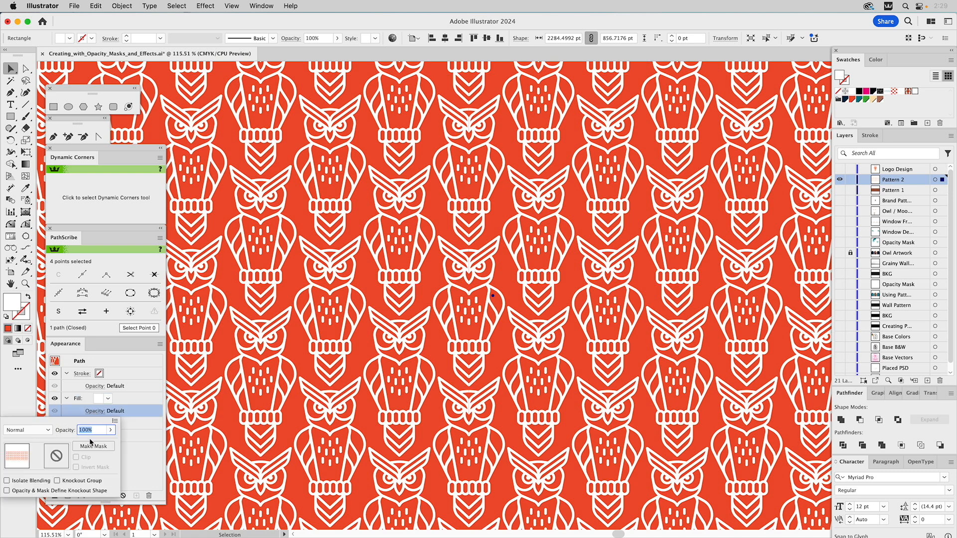
left_click_drag(88, 430, 67, 432)
type("25")
key("Return")
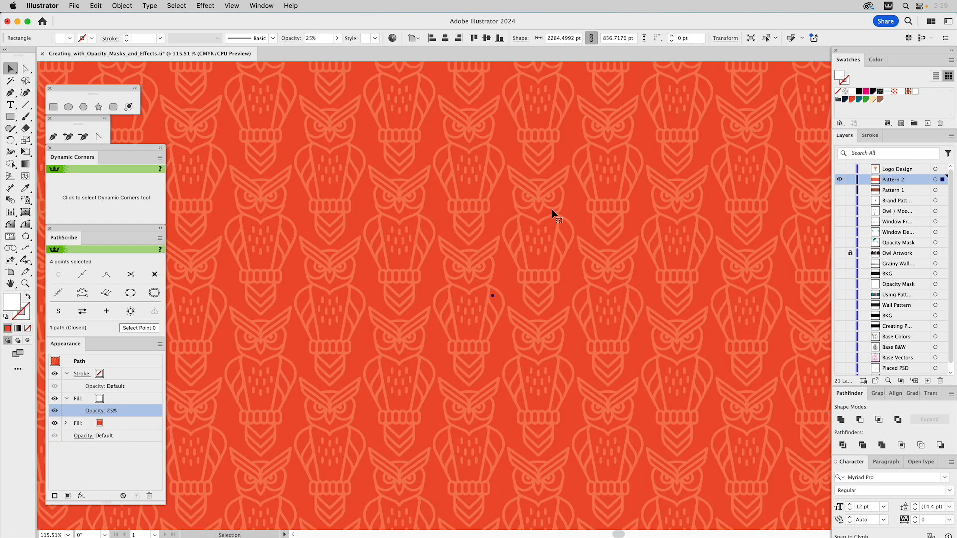
- Deselect the rectangle, lock the Pattern 2 layer and show the Logo Design layer
key("super+shift+a")
left_click(850, 179)
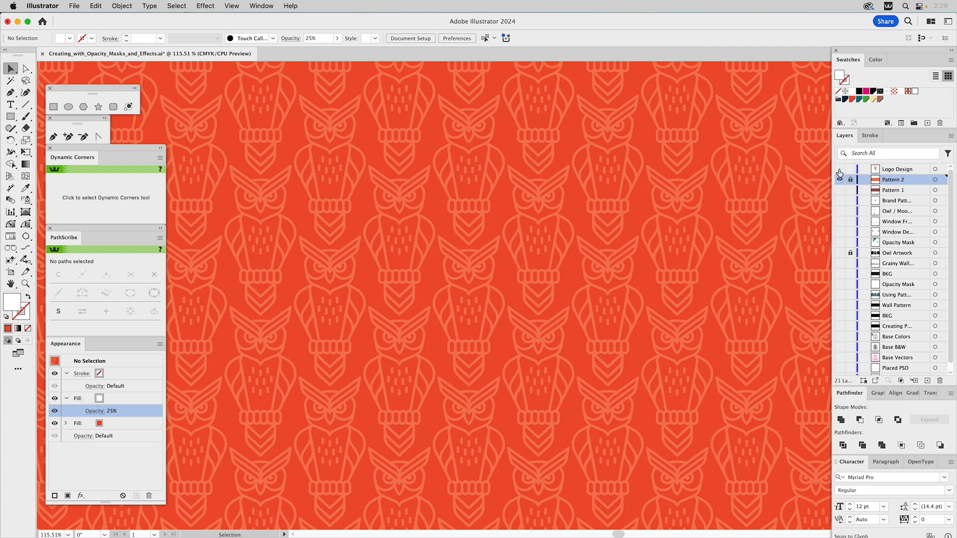
left_click(840, 169)
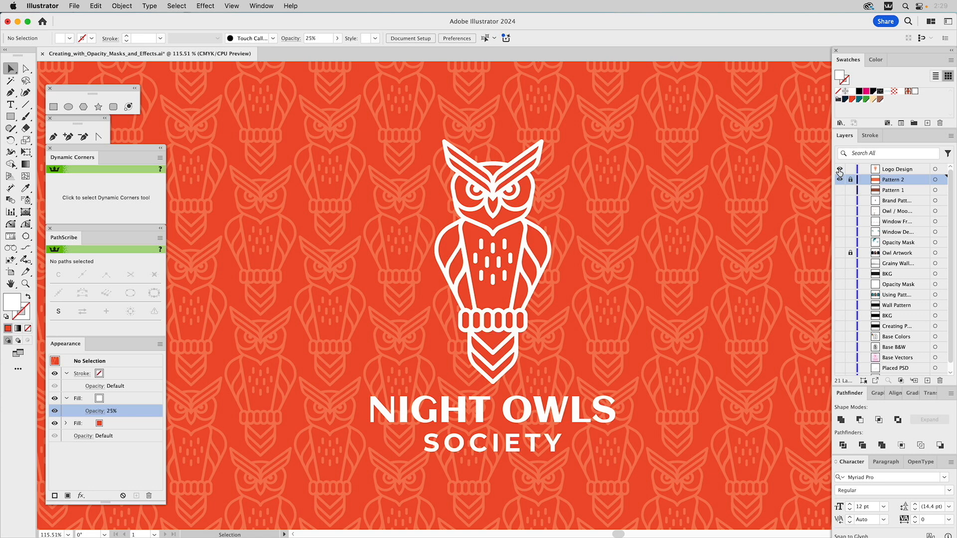